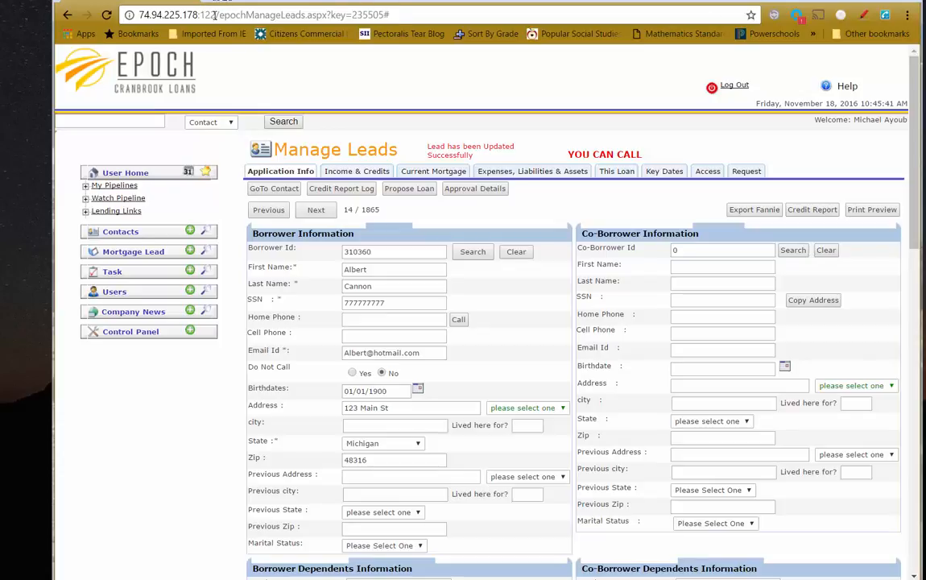
Open the lead's credit report window, move it into view, and view the full report
{"action": "left_click_drag", "start_coordinate": [214, 15], "coordinate": [121, 12]}
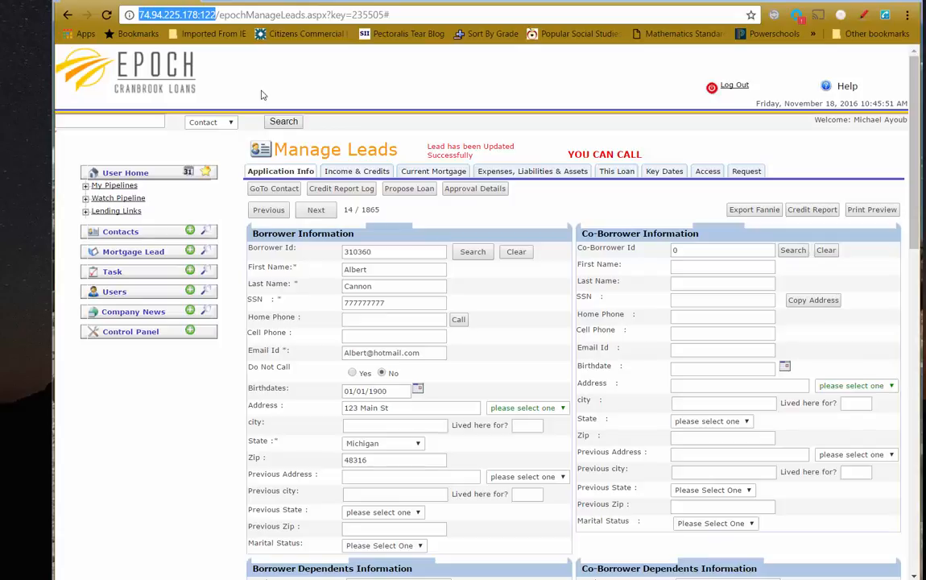
{"action": "left_click", "coordinate": [416, 91]}
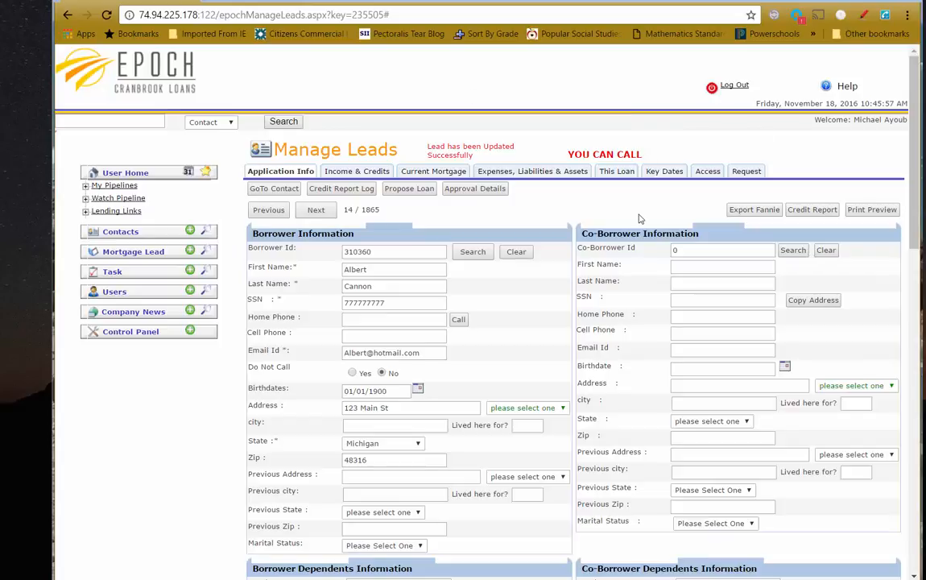
{"action": "left_click", "coordinate": [809, 211]}
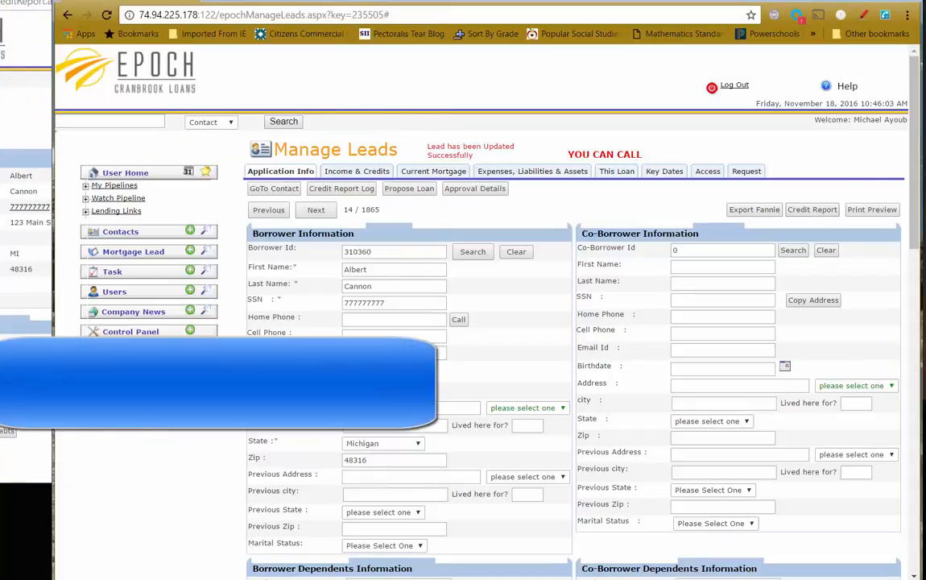
{"action": "left_click_drag", "start_coordinate": [0, 0], "coordinate": [307, 7]}
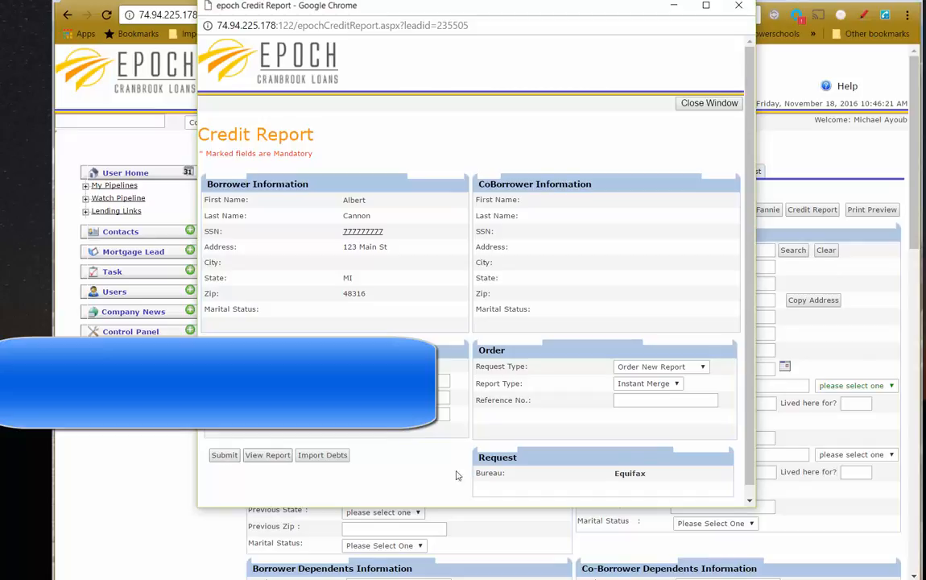
{"action": "left_click", "coordinate": [268, 455]}
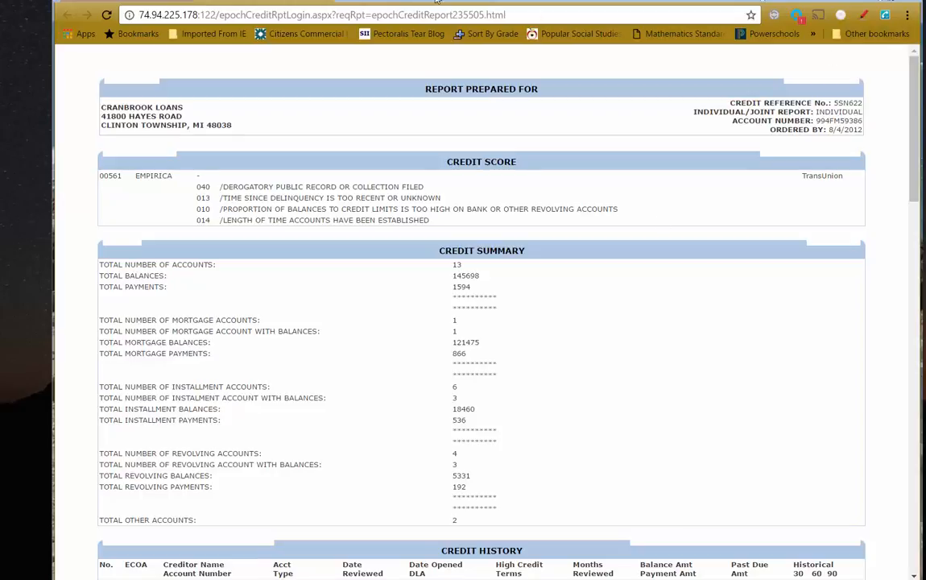
{"action": "left_click", "coordinate": [322, 2]}
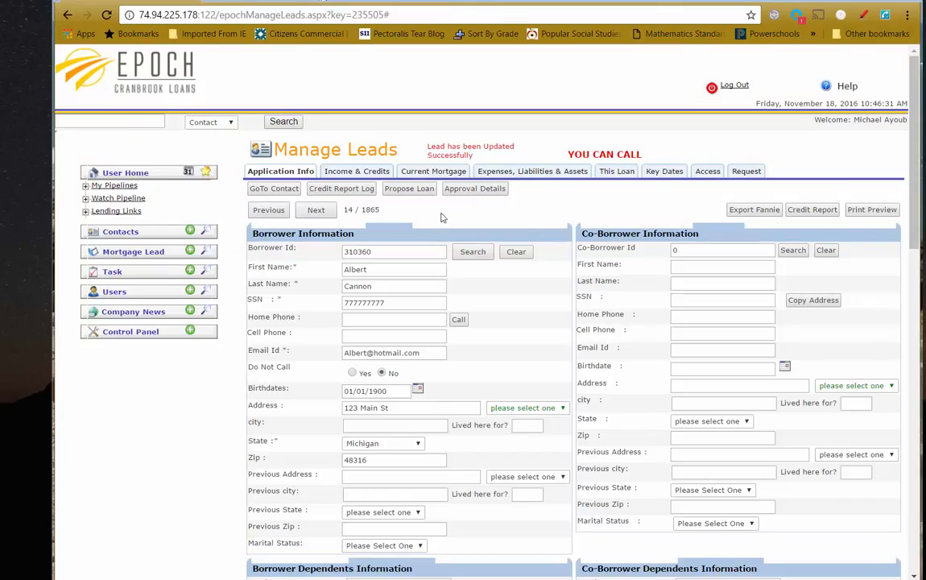
Confirm the Expenses, Liabilities & Assets tab has no liabilities, then reopen the credit report
{"action": "left_click", "coordinate": [519, 177]}
{"action": "scroll", "coordinate": [553, 371], "scroll_direction": "down", "scroll_amount": 3}
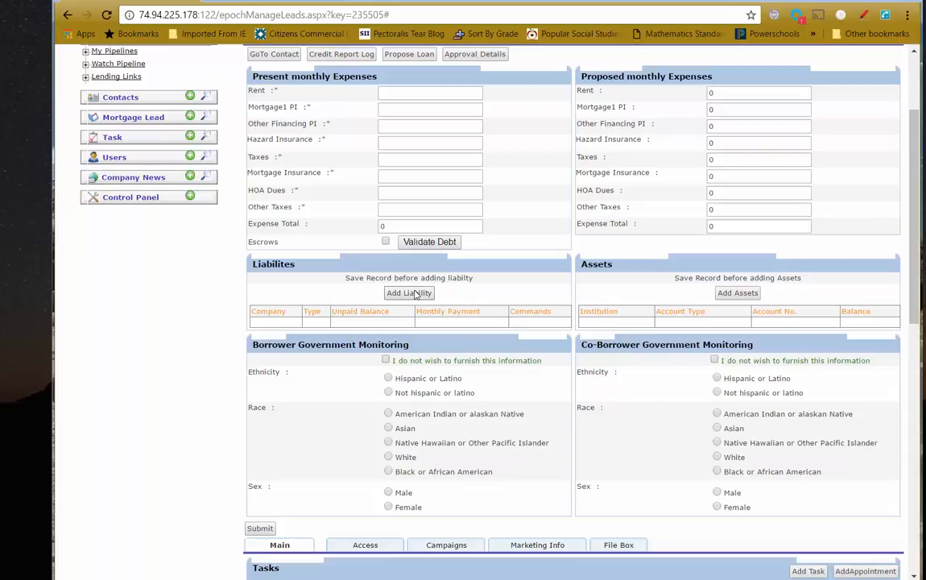
{"action": "scroll", "coordinate": [318, 321], "scroll_direction": "up", "scroll_amount": 3}
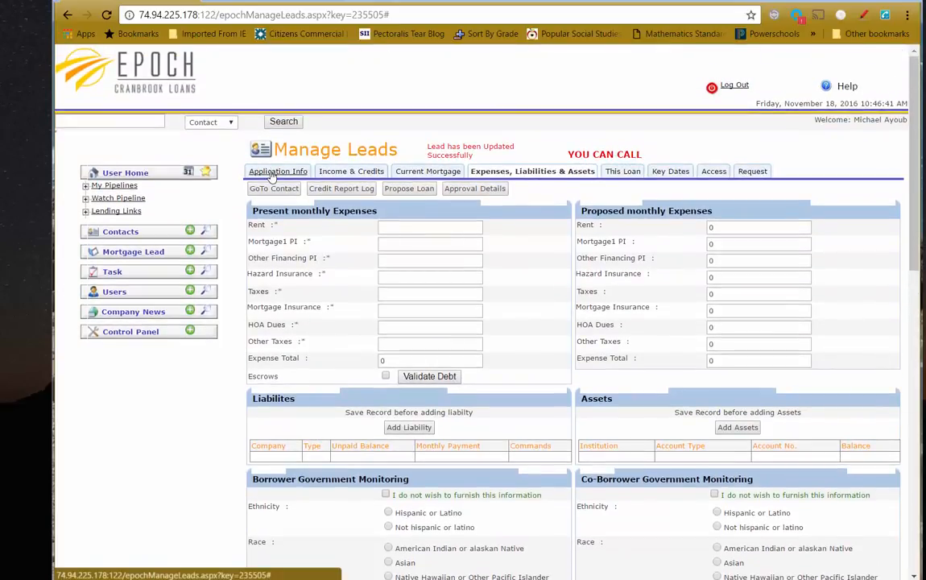
{"action": "left_click", "coordinate": [273, 171]}
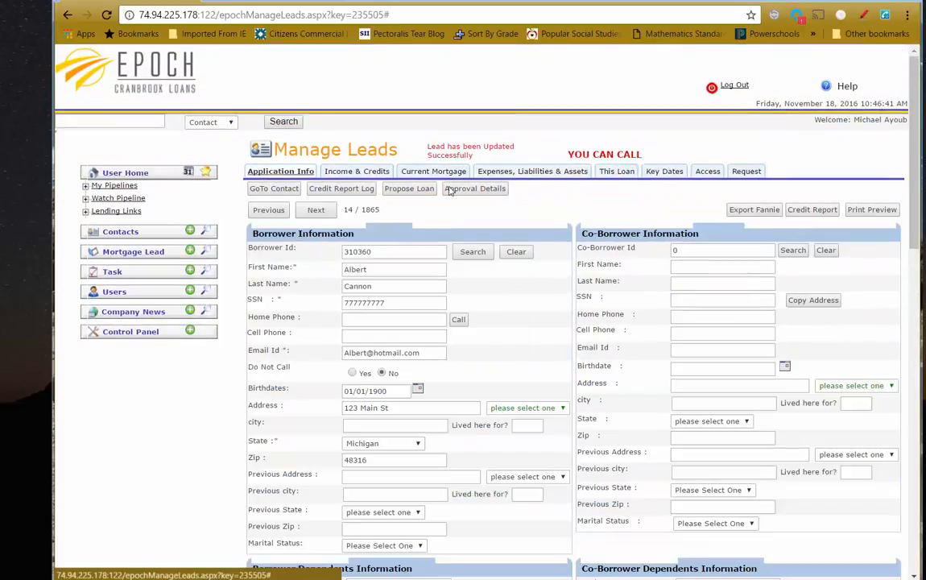
{"action": "left_click", "coordinate": [815, 211]}
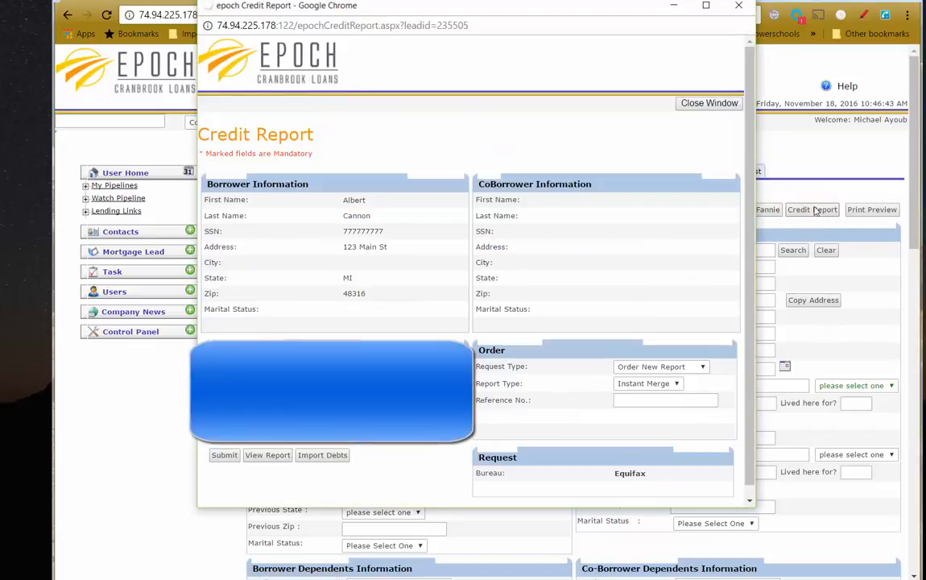
List the importable debts, drop those with no balance, and move the nine remaining debts to import
{"action": "left_click", "coordinate": [321, 455]}
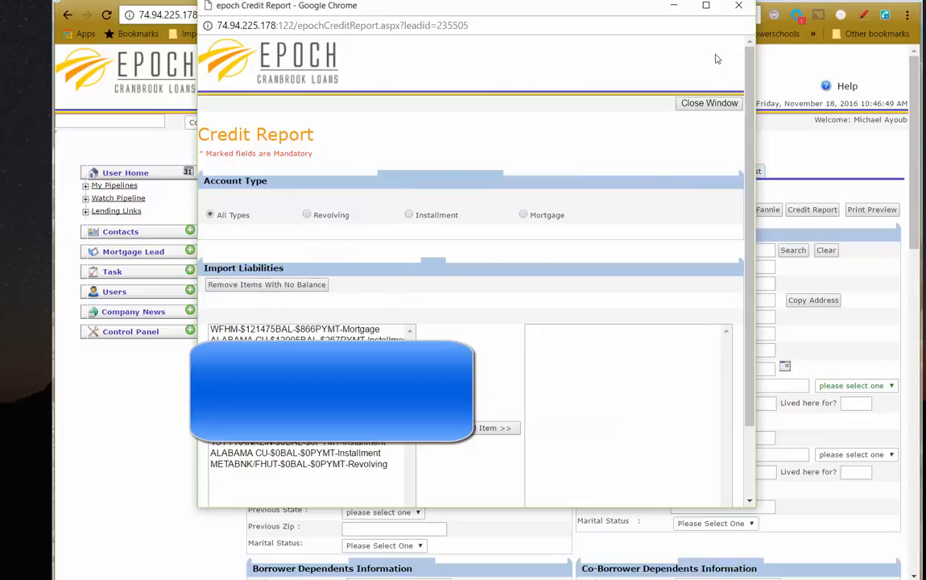
{"action": "scroll", "coordinate": [584, 172], "scroll_direction": "down", "scroll_amount": 2}
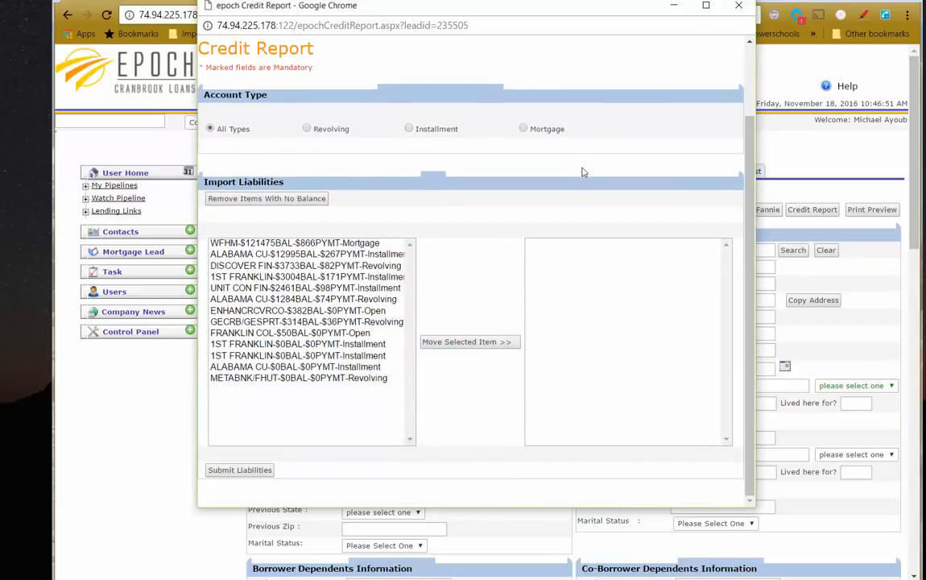
{"action": "scroll", "coordinate": [584, 173], "scroll_direction": "up", "scroll_amount": 2}
{"action": "scroll", "coordinate": [584, 172], "scroll_direction": "down", "scroll_amount": 2}
{"action": "left_click", "coordinate": [261, 199]}
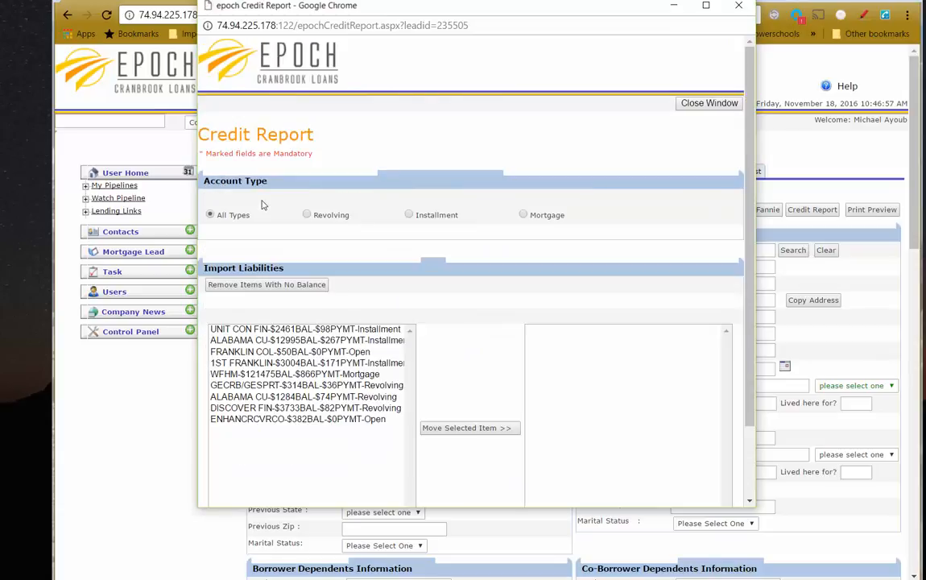
{"action": "scroll", "coordinate": [273, 304], "scroll_direction": "down", "scroll_amount": 1}
{"action": "left_click", "coordinate": [274, 304]}
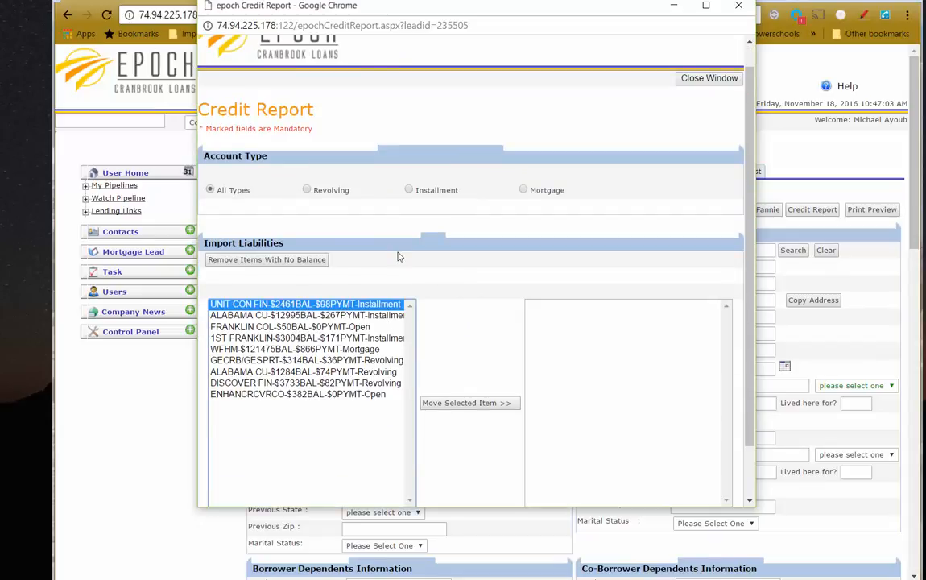
{"action": "key", "text": "shift+Down"}
{"action": "key", "text": "shift+Down"}
{"action": "key", "text": "shift+Down"}
{"action": "key", "text": "shift+Down"}
{"action": "key", "text": "shift+Down"}
{"action": "key", "text": "shift+Down"}
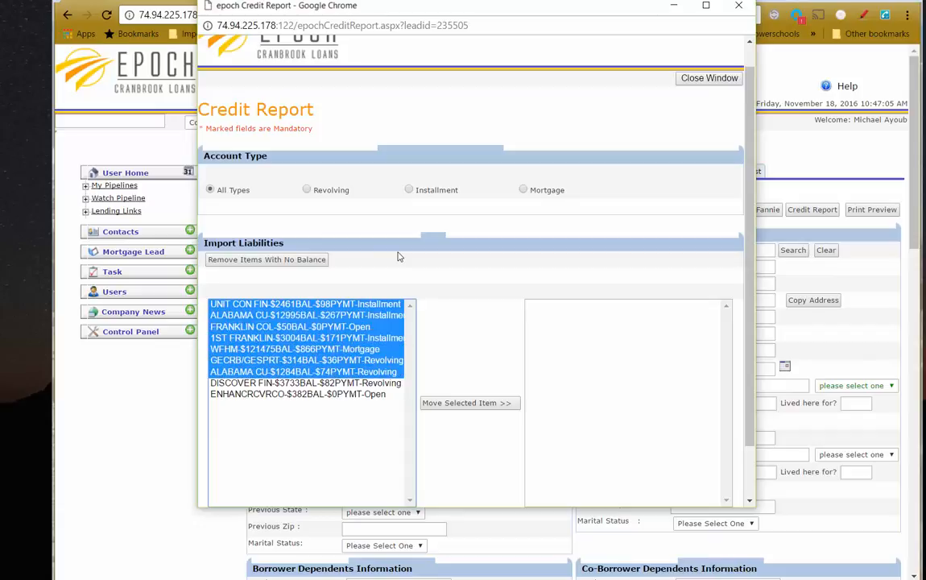
{"action": "key", "text": "shift+Down"}
{"action": "key", "text": "shift+Down"}
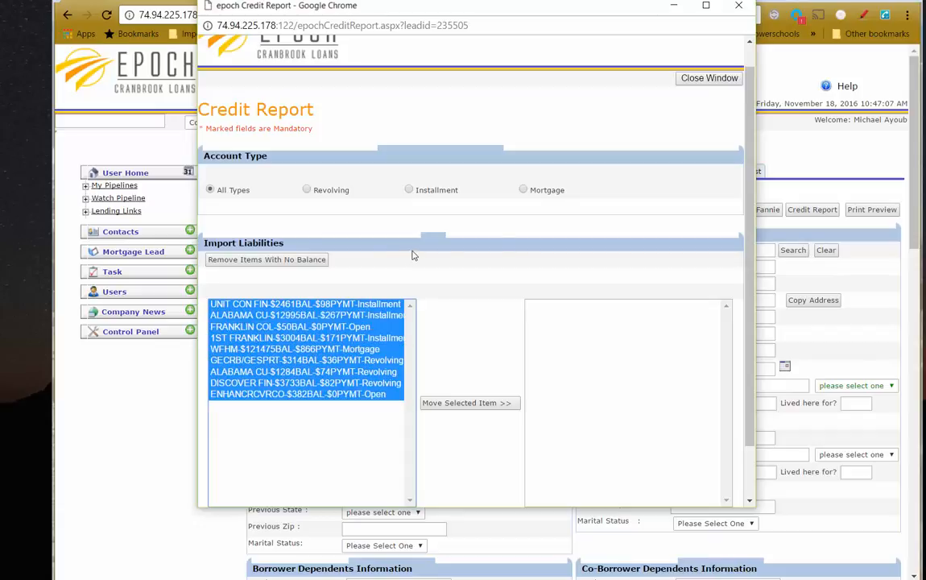
{"action": "scroll", "coordinate": [473, 363], "scroll_direction": "down", "scroll_amount": 1}
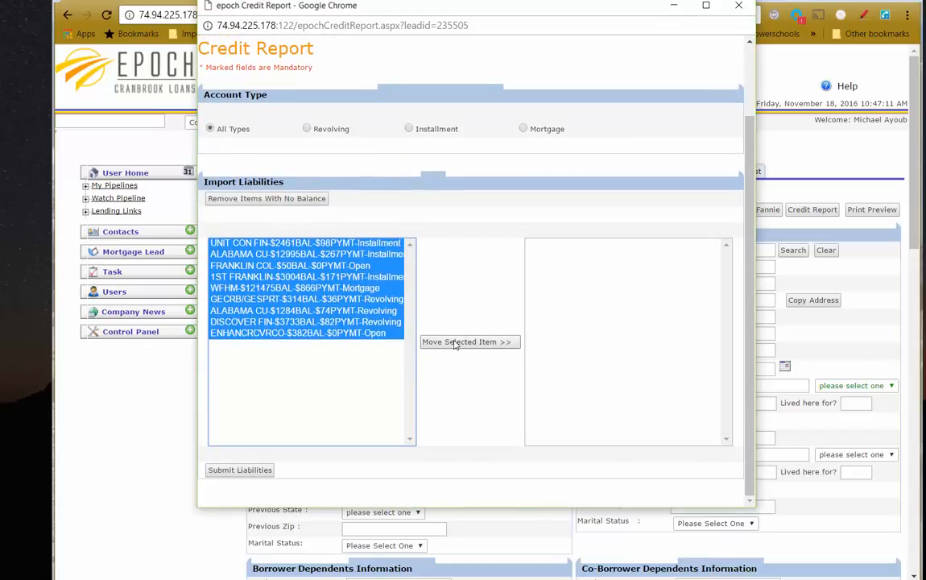
{"action": "left_click", "coordinate": [456, 343]}
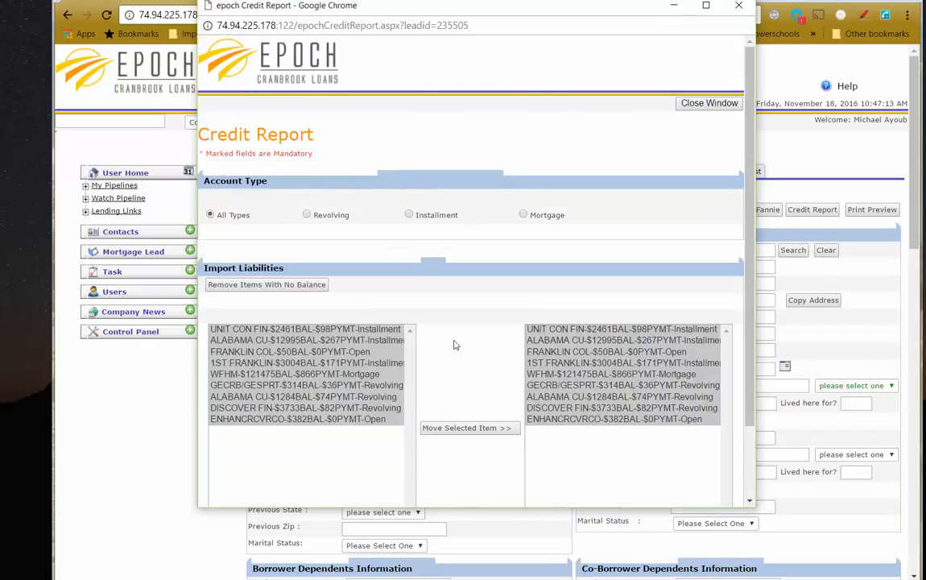
Submit the nine debts as the lead's liabilities and close the credit report window
{"action": "scroll", "coordinate": [455, 344], "scroll_direction": "down", "scroll_amount": 1}
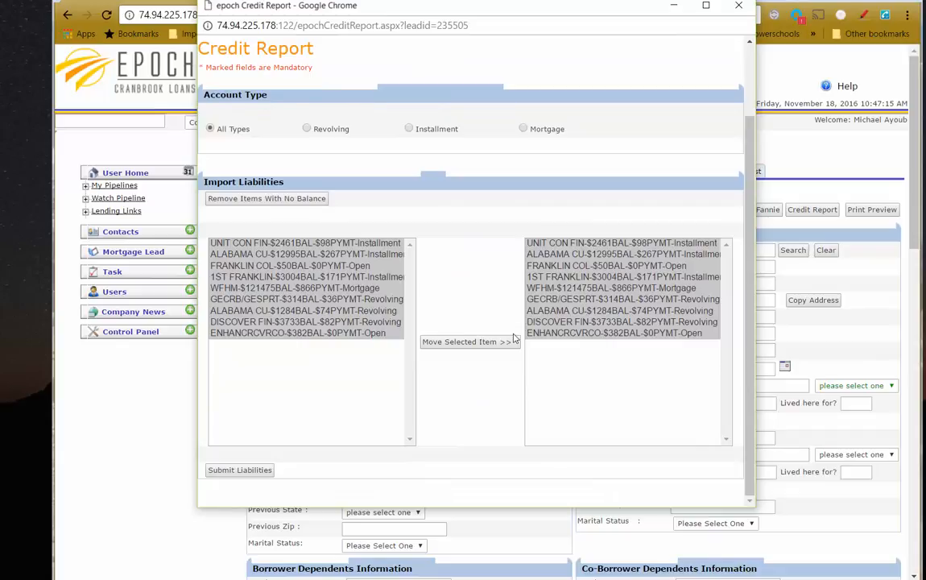
{"action": "left_click", "coordinate": [240, 471]}
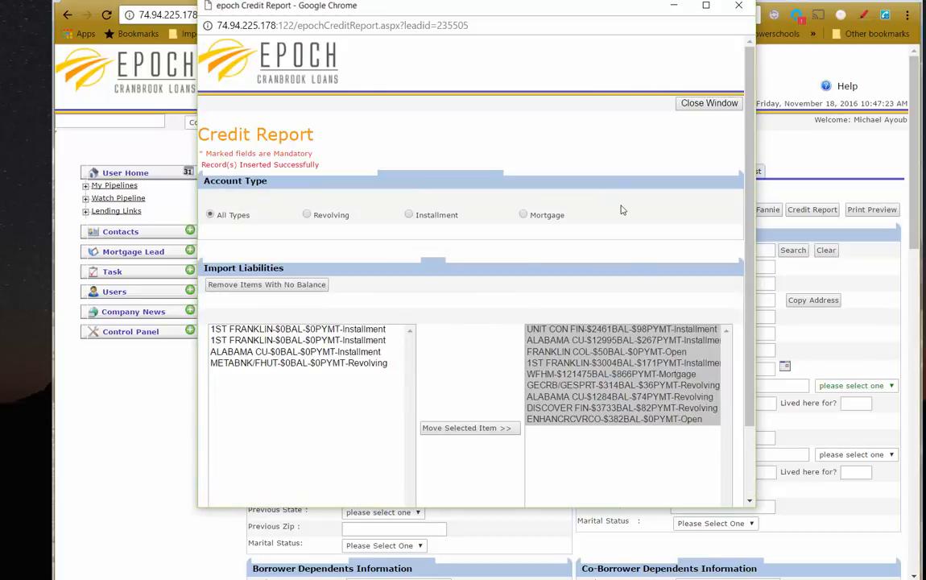
{"action": "scroll", "coordinate": [588, 350], "scroll_direction": "down", "scroll_amount": 1}
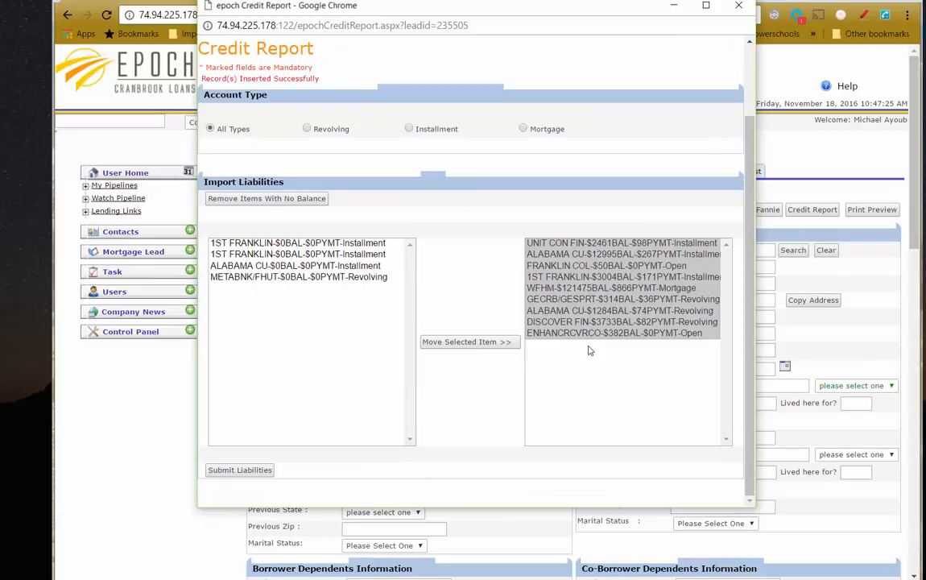
{"action": "scroll", "coordinate": [588, 350], "scroll_direction": "up", "scroll_amount": 1}
{"action": "left_click", "coordinate": [708, 103]}
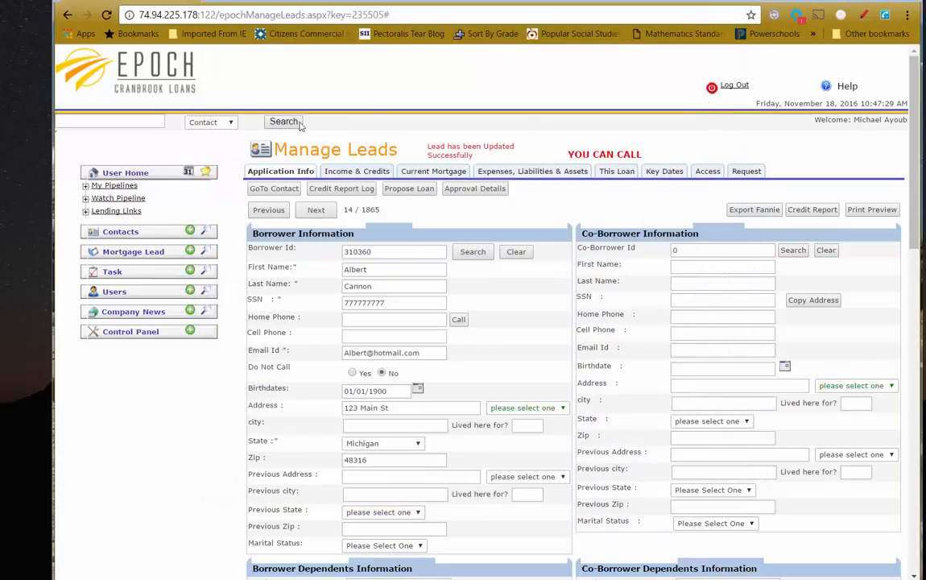
Reload the lead, verify the liabilities table lists the nine imported debts, then minimize Chrome
{"action": "key", "text": "F5"}
{"action": "left_click", "coordinate": [415, 15]}
{"action": "key", "text": "Return"}
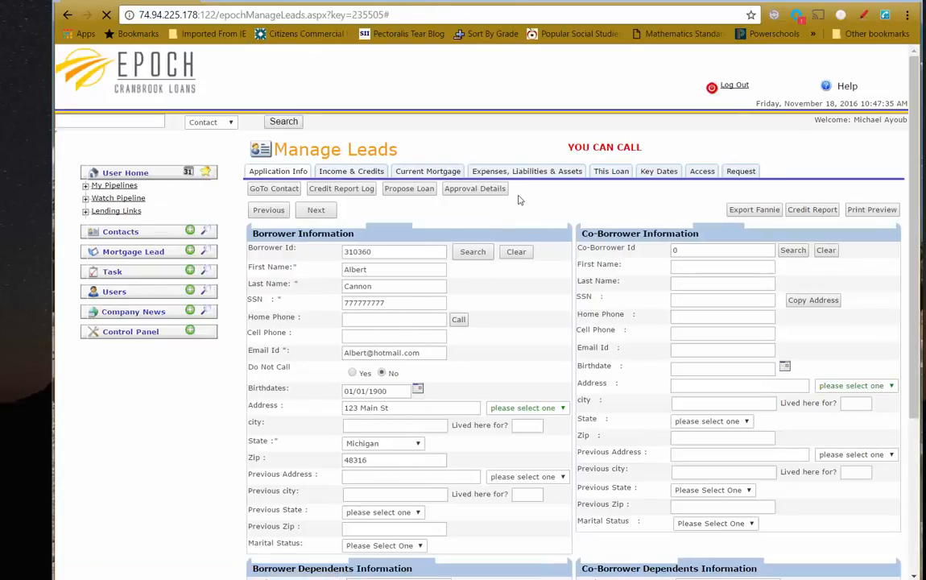
{"action": "left_click", "coordinate": [527, 172]}
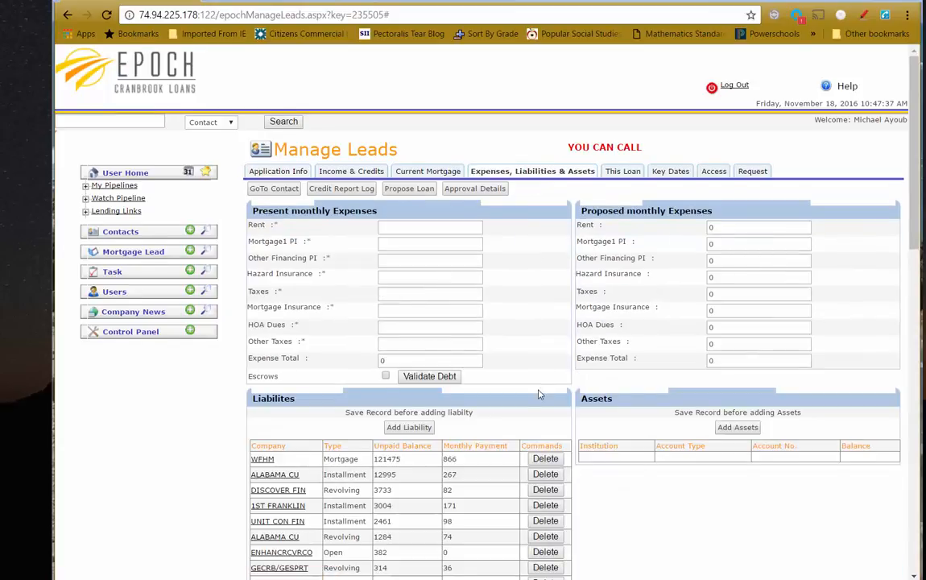
{"action": "scroll", "coordinate": [538, 393], "scroll_direction": "down", "scroll_amount": 5}
{"action": "scroll", "coordinate": [539, 394], "scroll_direction": "up", "scroll_amount": 3}
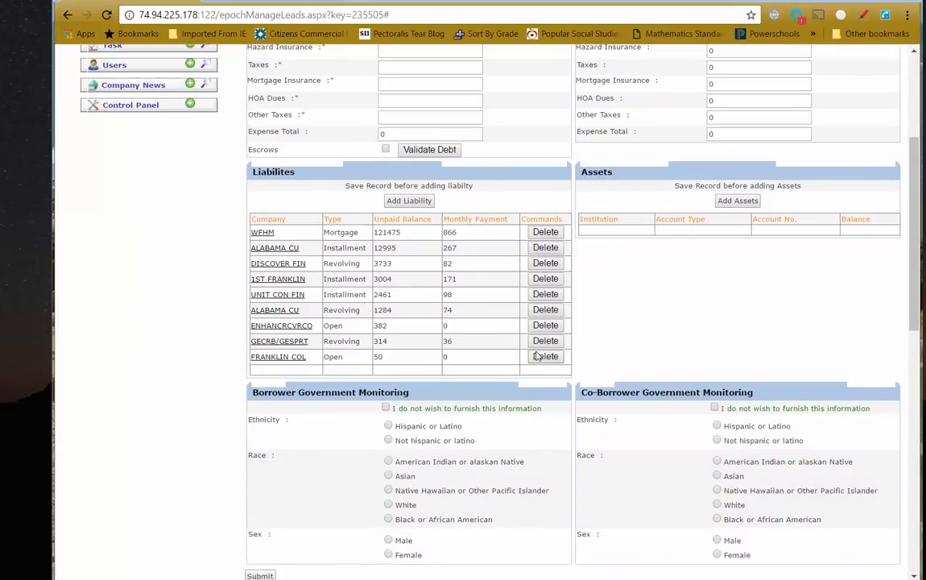
{"action": "scroll", "coordinate": [537, 355], "scroll_direction": "down", "scroll_amount": 3}
{"action": "scroll", "coordinate": [537, 355], "scroll_direction": "up", "scroll_amount": 5}
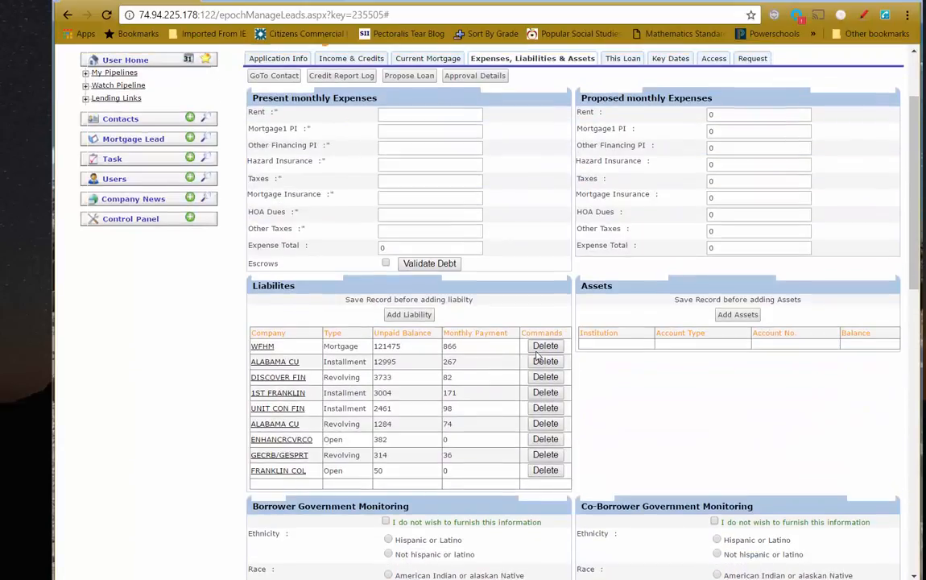
{"action": "scroll", "coordinate": [537, 355], "scroll_direction": "up", "scroll_amount": 2}
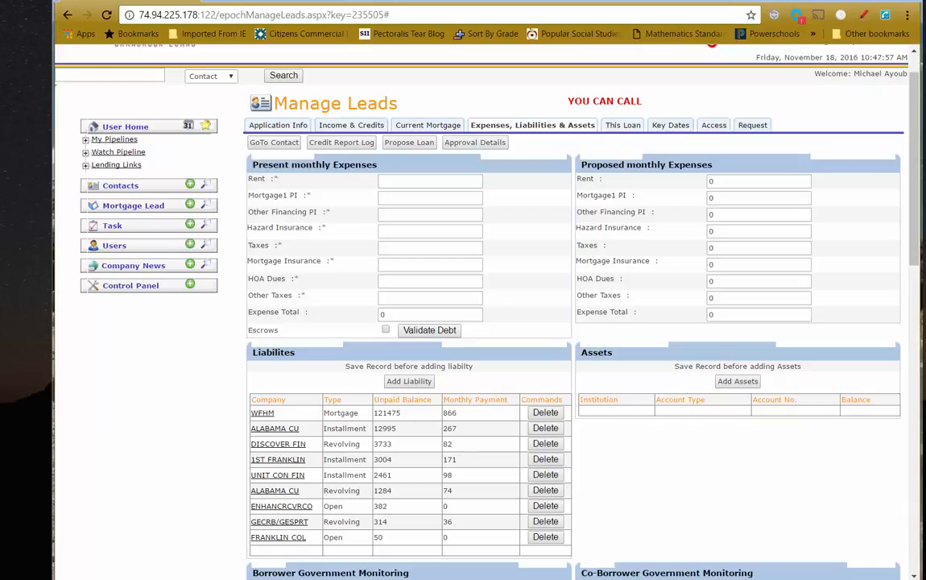
{"action": "left_click", "coordinate": [838, 1]}
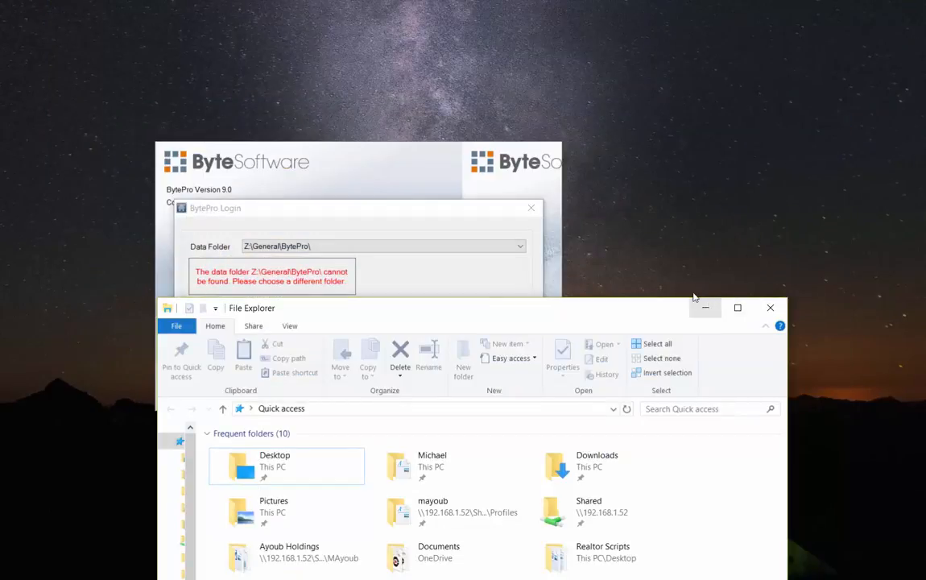
Browse File Explorer to Shared > General > BytePro on the network share, then minimize it
{"action": "left_click", "coordinate": [379, 155]}
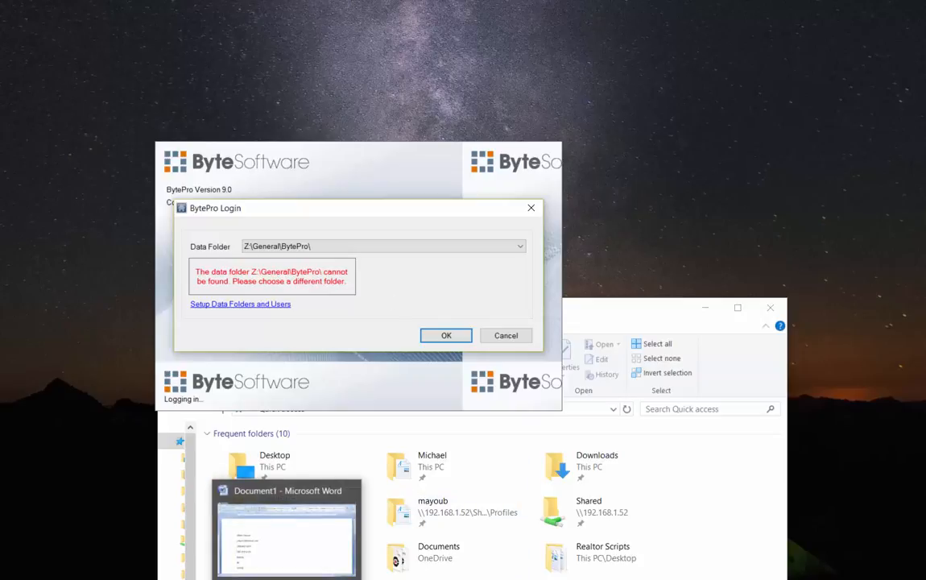
{"action": "left_click", "coordinate": [633, 324]}
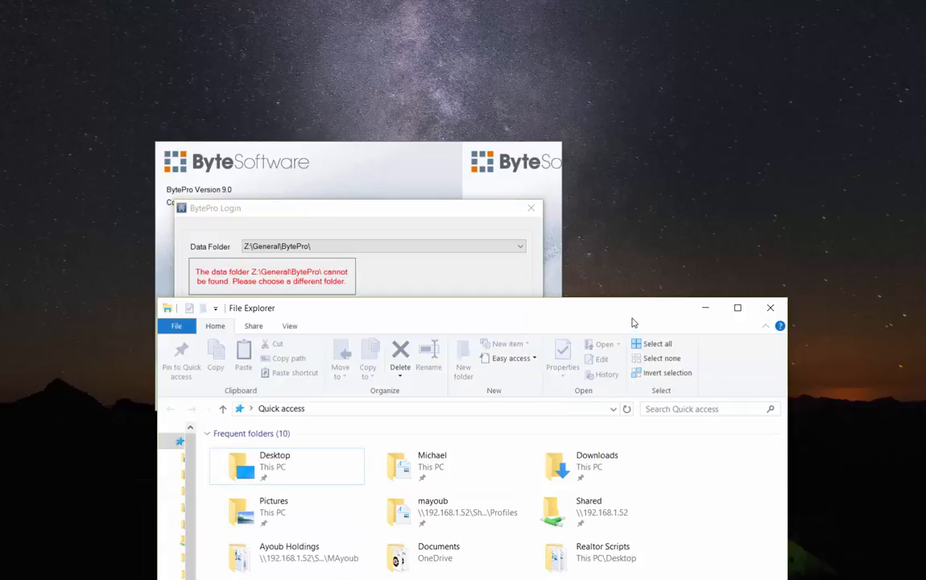
{"action": "double_click", "coordinate": [602, 512]}
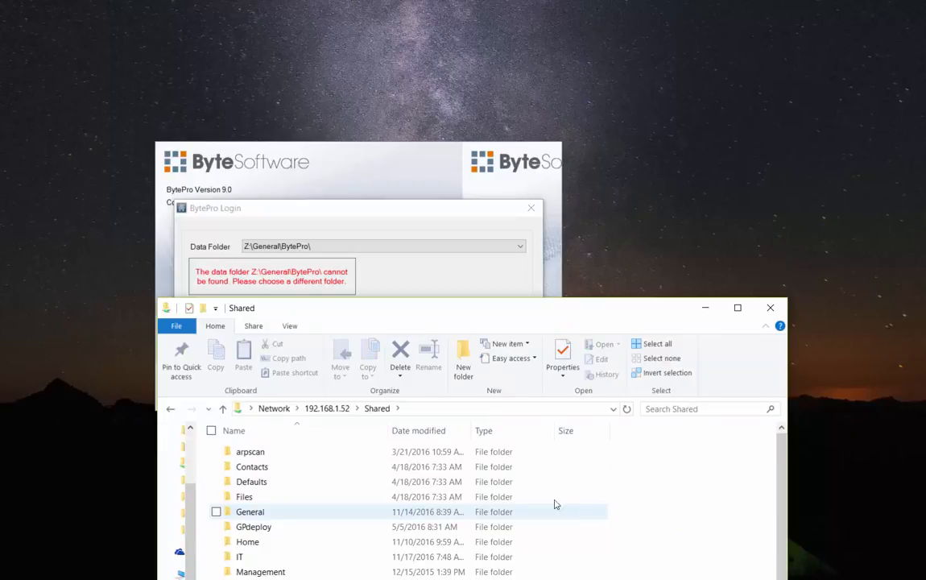
{"action": "scroll", "coordinate": [400, 501], "scroll_direction": "down", "scroll_amount": 1}
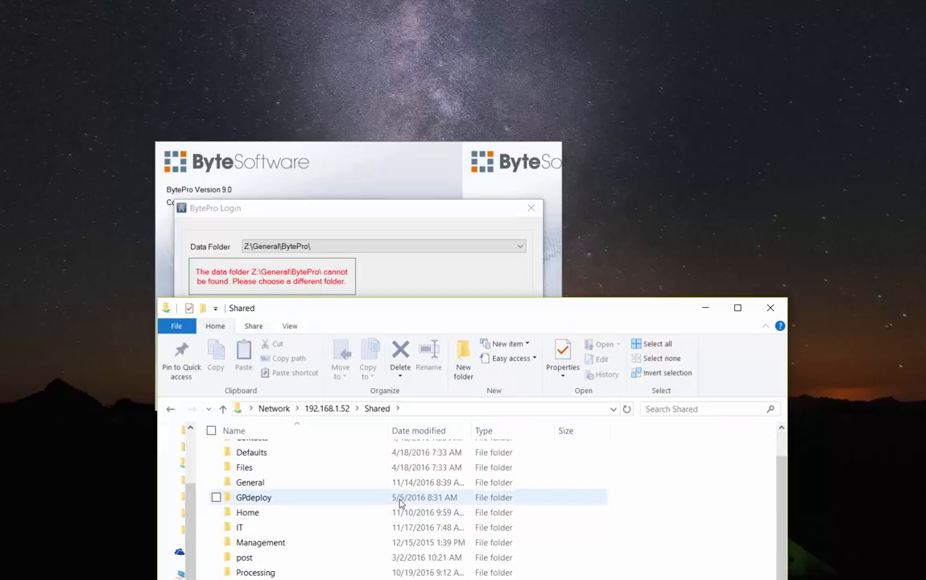
{"action": "scroll", "coordinate": [399, 501], "scroll_direction": "up", "scroll_amount": 1}
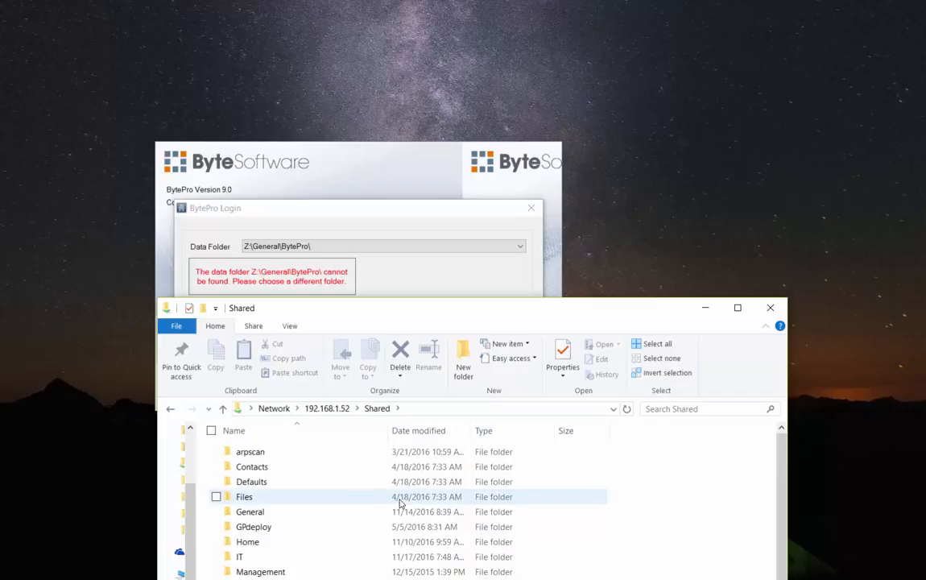
{"action": "left_click", "coordinate": [248, 518]}
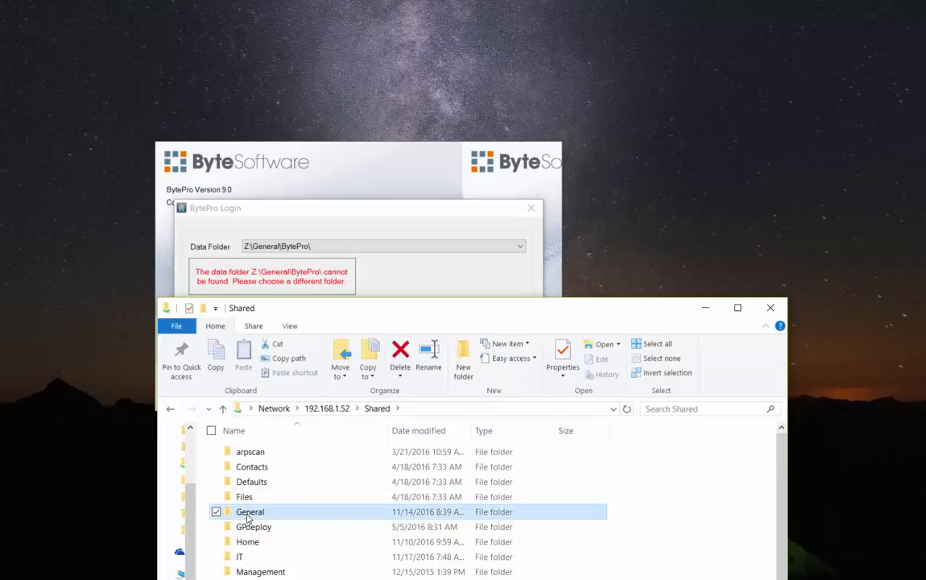
{"action": "double_click", "coordinate": [255, 516]}
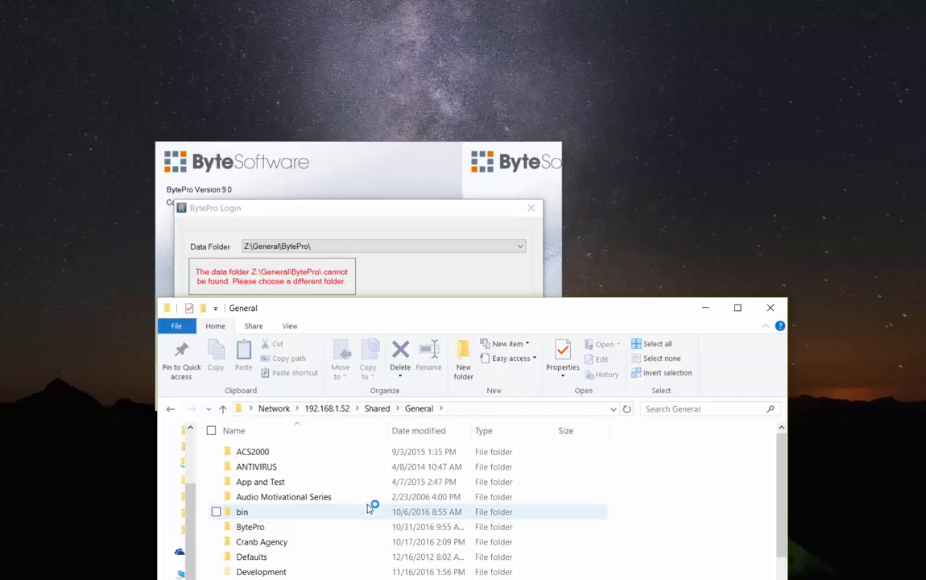
{"action": "left_click", "coordinate": [256, 531]}
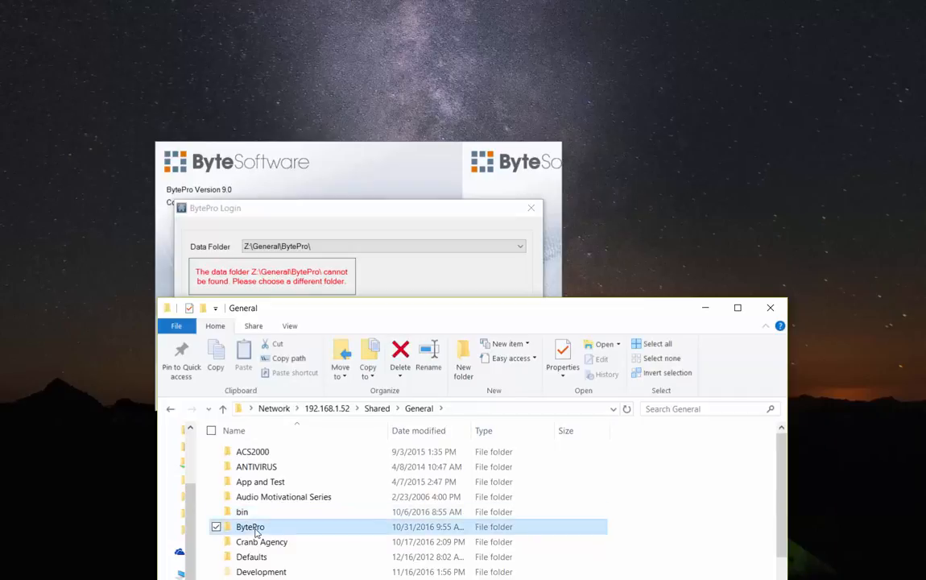
{"action": "double_click", "coordinate": [256, 532]}
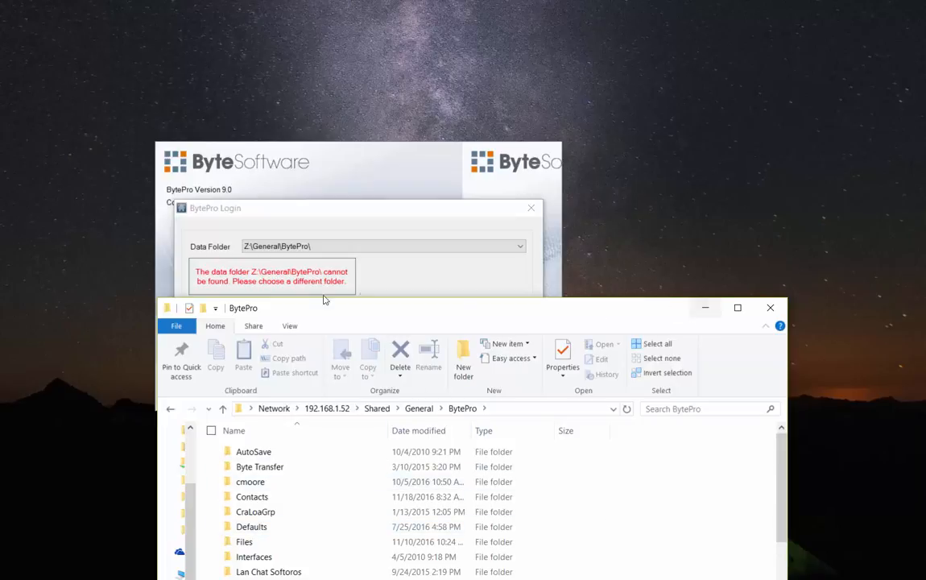
{"action": "left_click", "coordinate": [709, 309]}
After the network folder login fails, log in to BytePro with the My Documents\BytePro\ data folder
{"action": "left_click", "coordinate": [435, 337]}
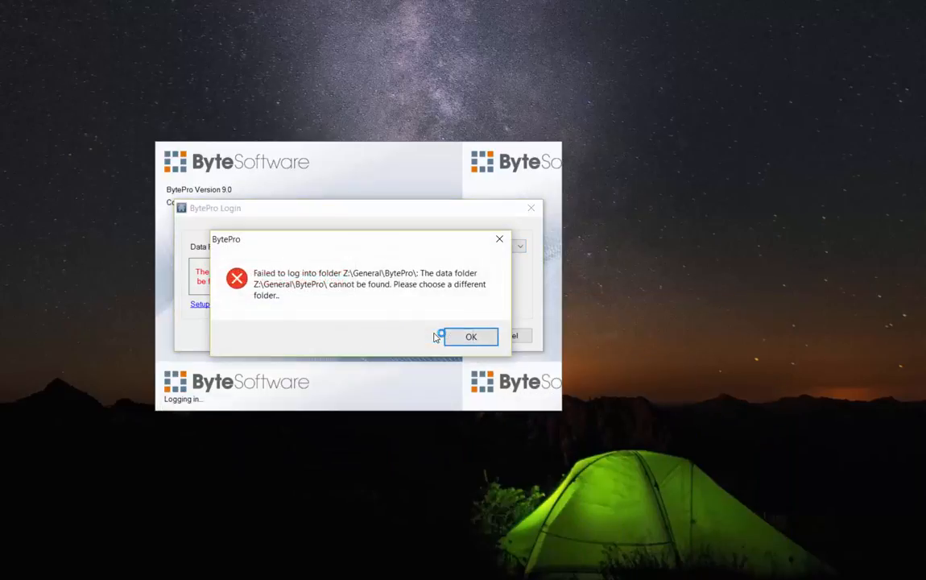
{"action": "left_click", "coordinate": [469, 335]}
{"action": "left_click", "coordinate": [518, 249]}
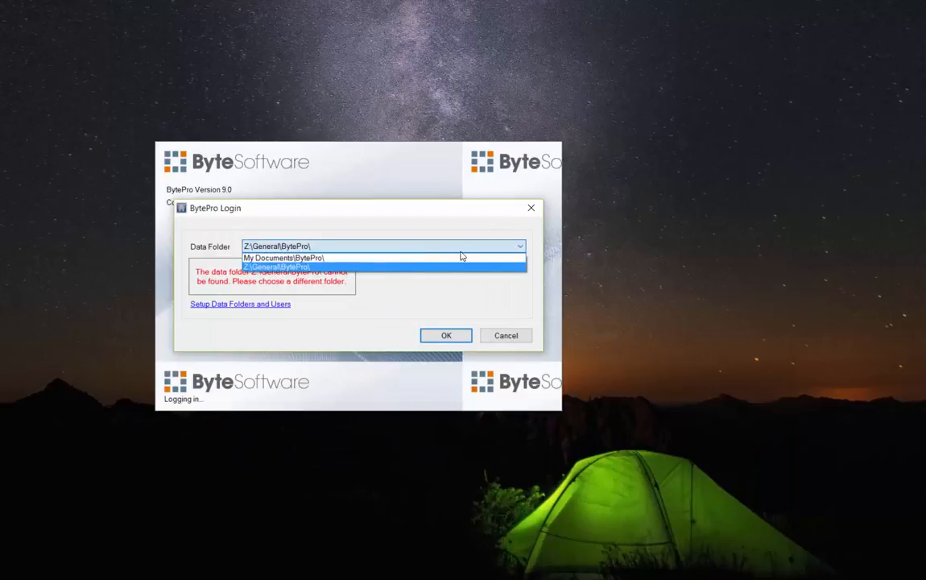
{"action": "left_click", "coordinate": [352, 256]}
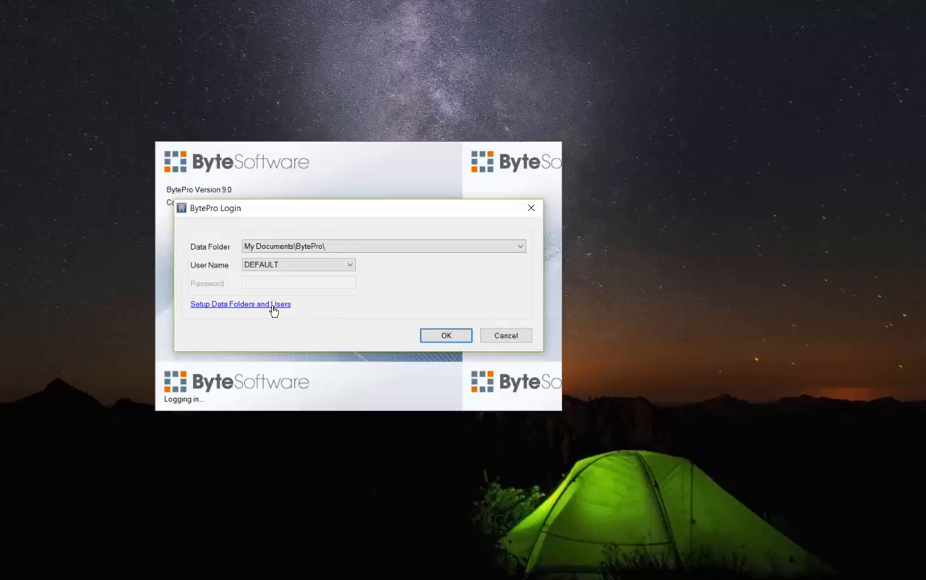
{"action": "left_click", "coordinate": [467, 248]}
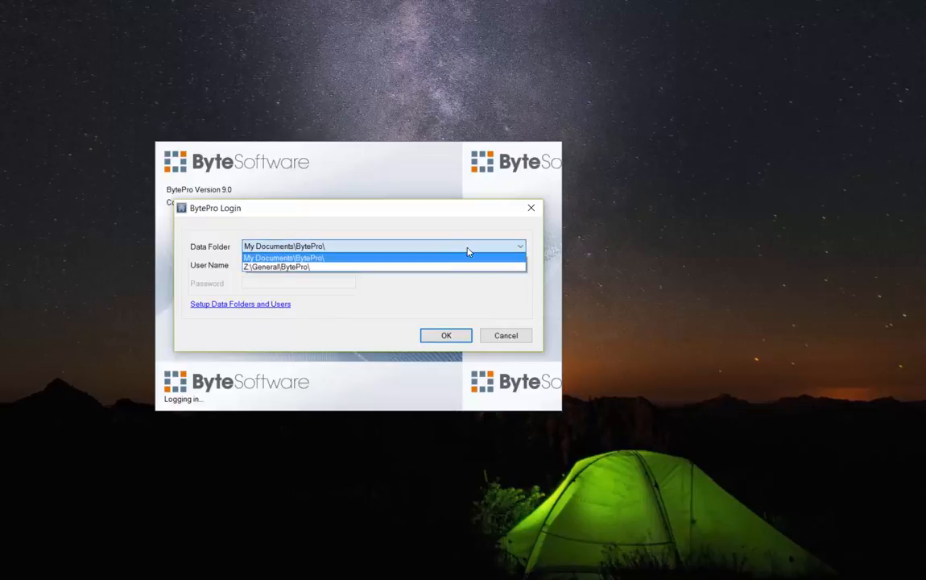
{"action": "left_click", "coordinate": [357, 268]}
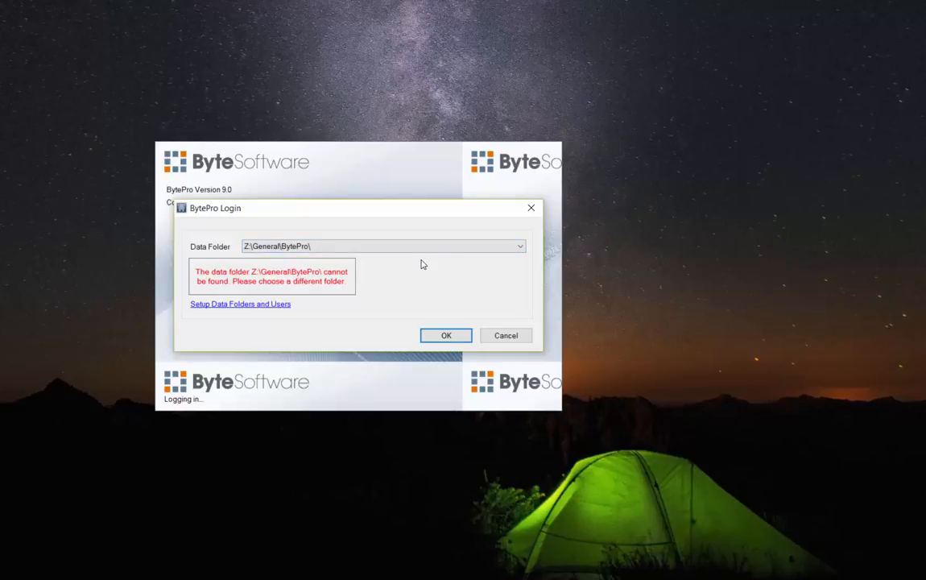
{"action": "left_click", "coordinate": [470, 251]}
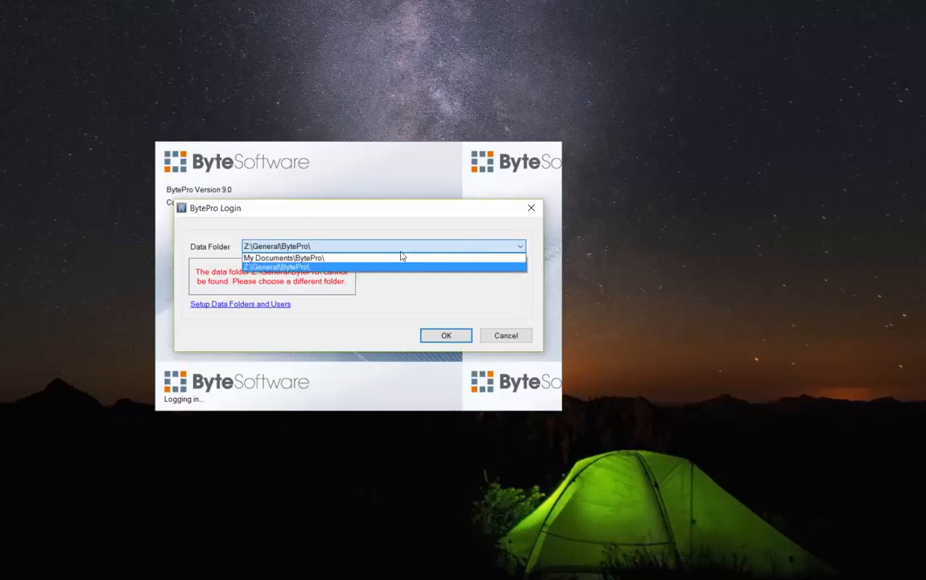
{"action": "left_click", "coordinate": [367, 261]}
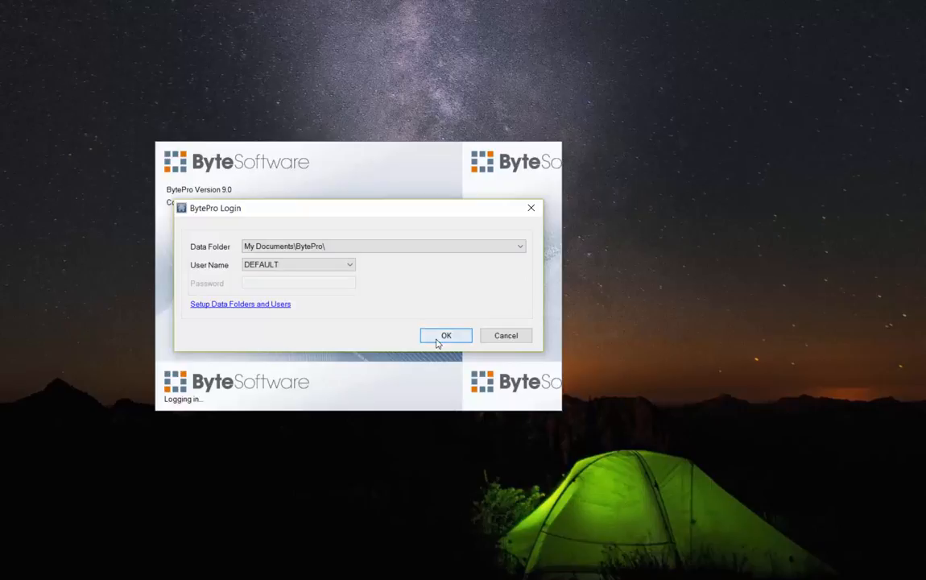
{"action": "left_click", "coordinate": [438, 338]}
{"action": "left_click", "coordinate": [566, 403]}
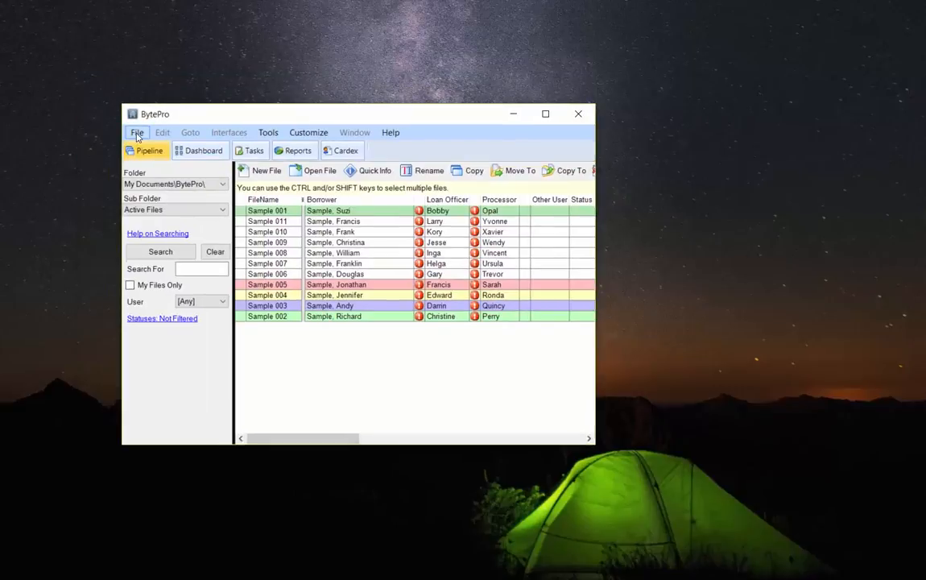
Exit BytePro via File > Exit and confirm, returning to the login prompt
{"action": "left_click", "coordinate": [137, 132]}
{"action": "left_click", "coordinate": [154, 297]}
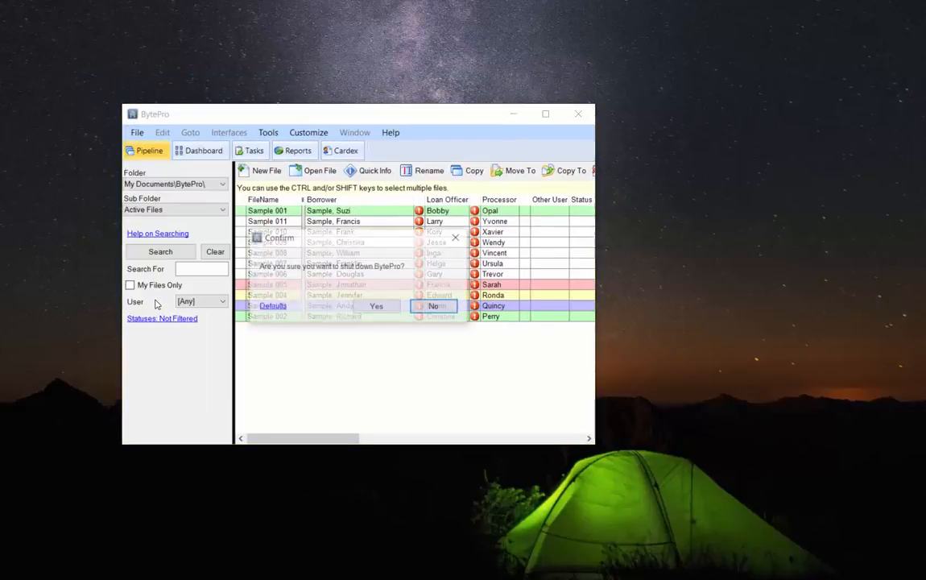
{"action": "left_click", "coordinate": [380, 308]}
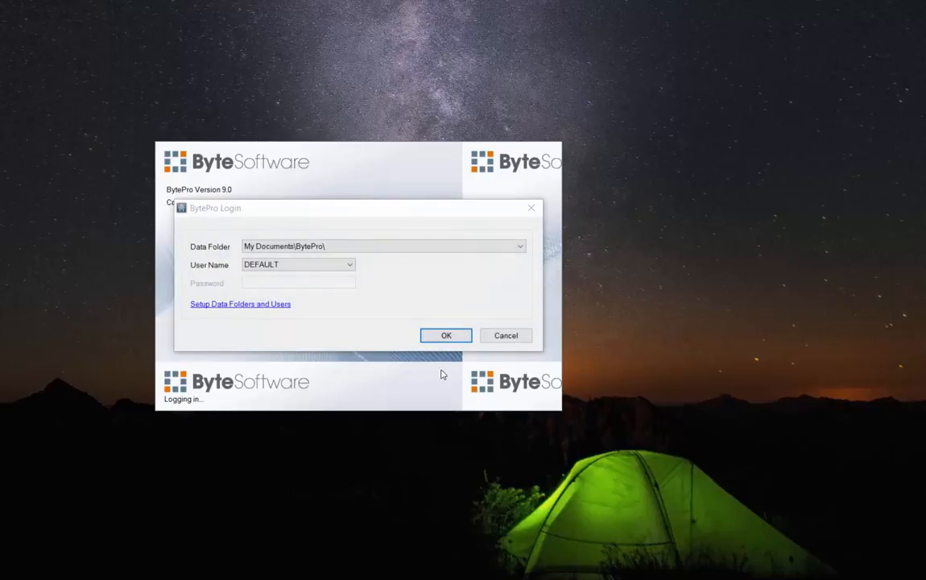
{"action": "left_click", "coordinate": [520, 248]}
Delete the unreachable Z:\General\BytePro\ entry from BytePro's data folder setup
{"action": "left_click", "coordinate": [472, 267]}
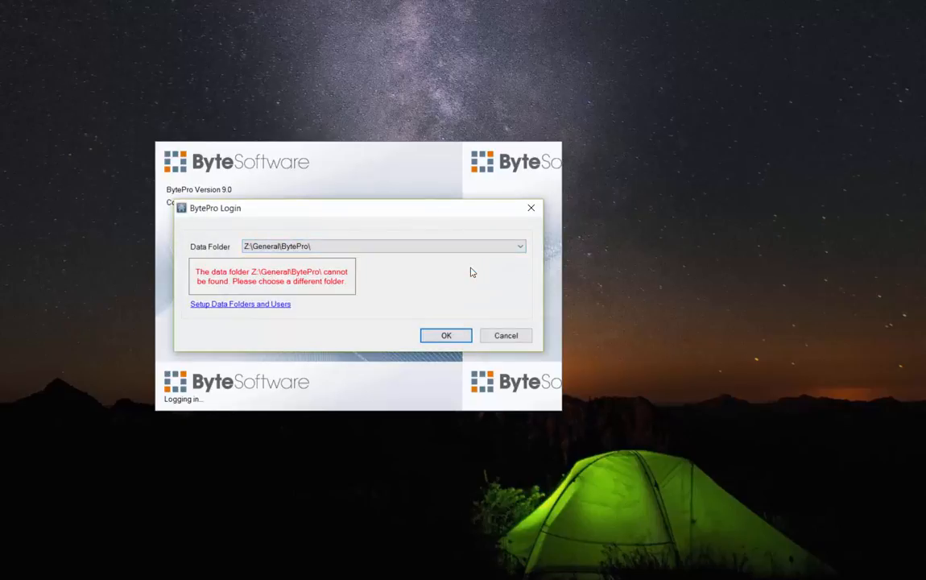
{"action": "left_click", "coordinate": [277, 306]}
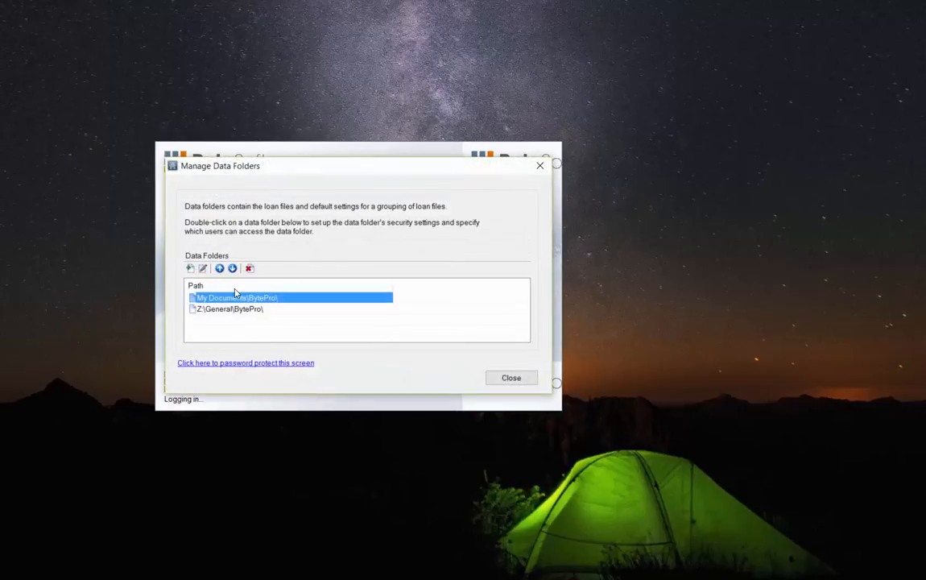
{"action": "left_click", "coordinate": [216, 310]}
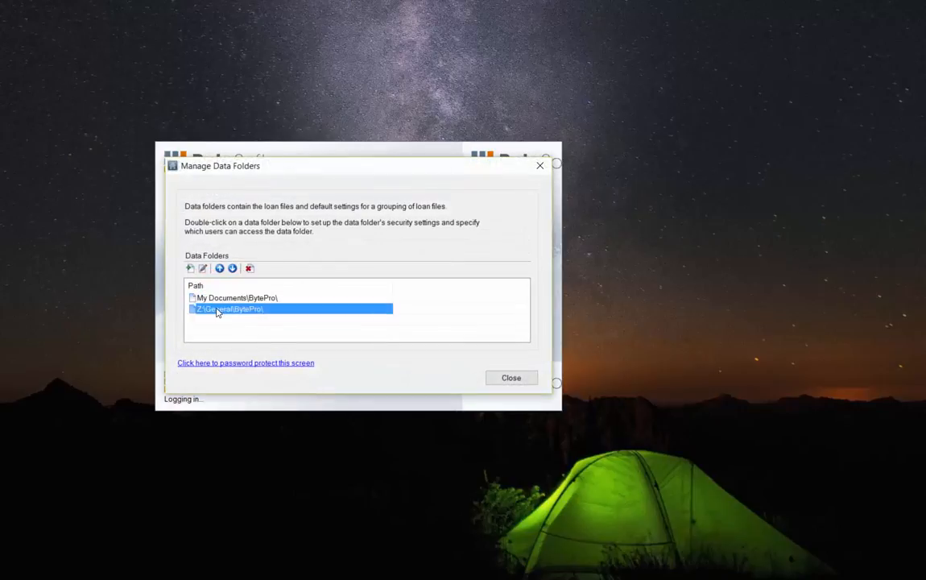
{"action": "left_click", "coordinate": [203, 270]}
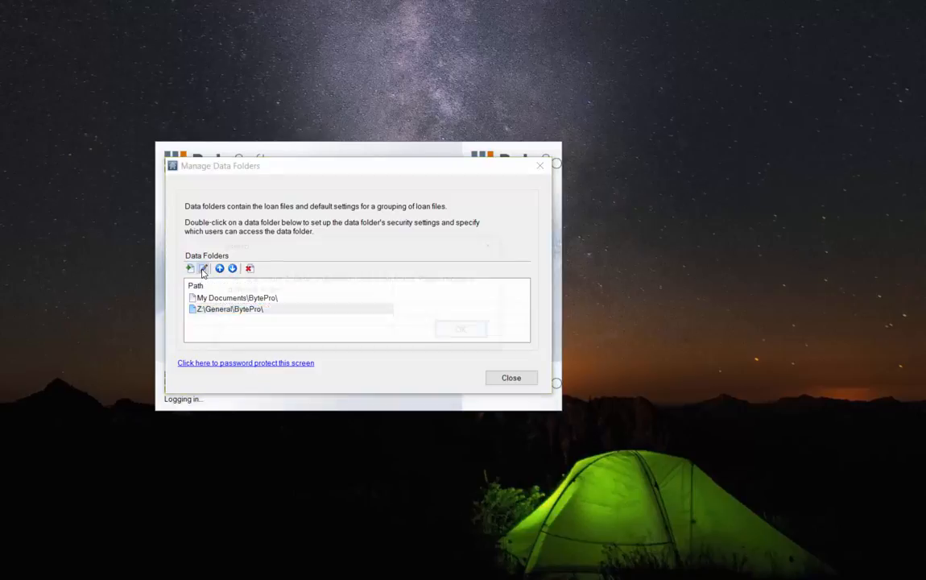
{"action": "left_click", "coordinate": [467, 339]}
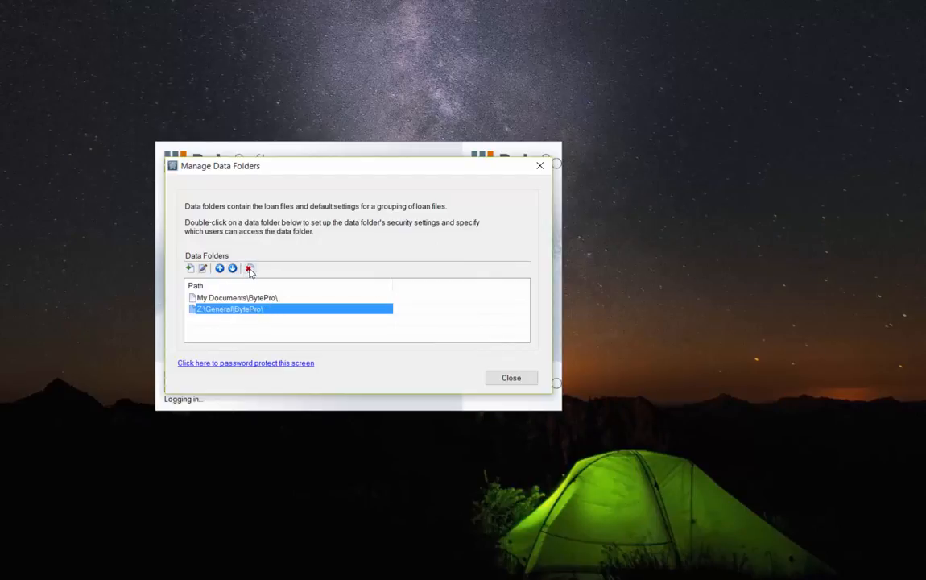
{"action": "left_click", "coordinate": [250, 270]}
{"action": "left_click", "coordinate": [373, 326]}
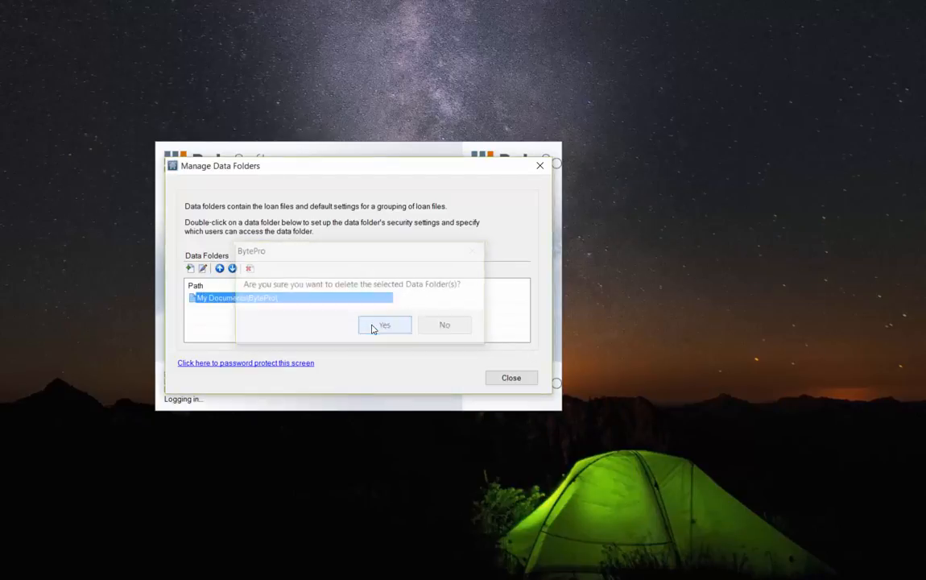
Add a new data folder pointing to Shared (Z:) > General > BytePro
{"action": "left_click", "coordinate": [191, 269]}
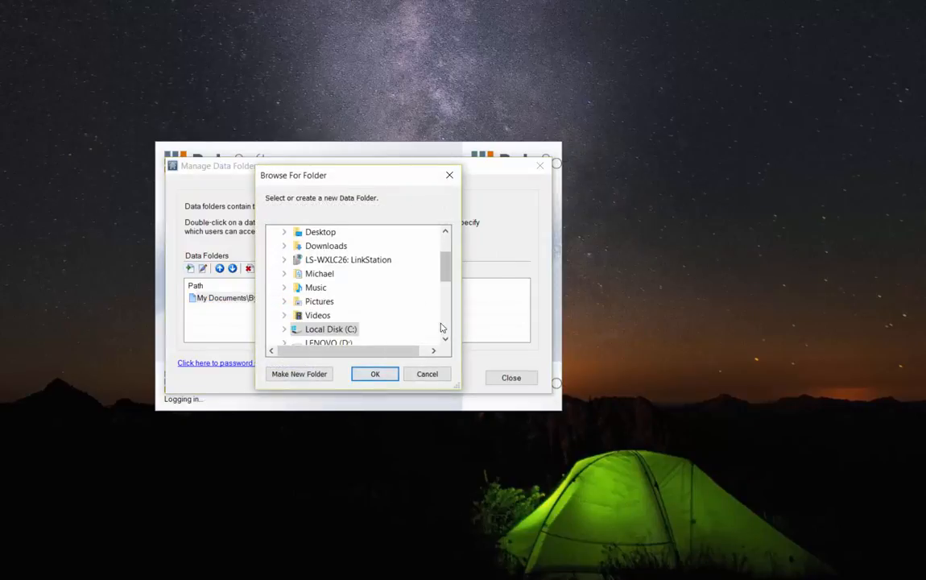
{"action": "scroll", "coordinate": [402, 271], "scroll_direction": "down", "scroll_amount": 2}
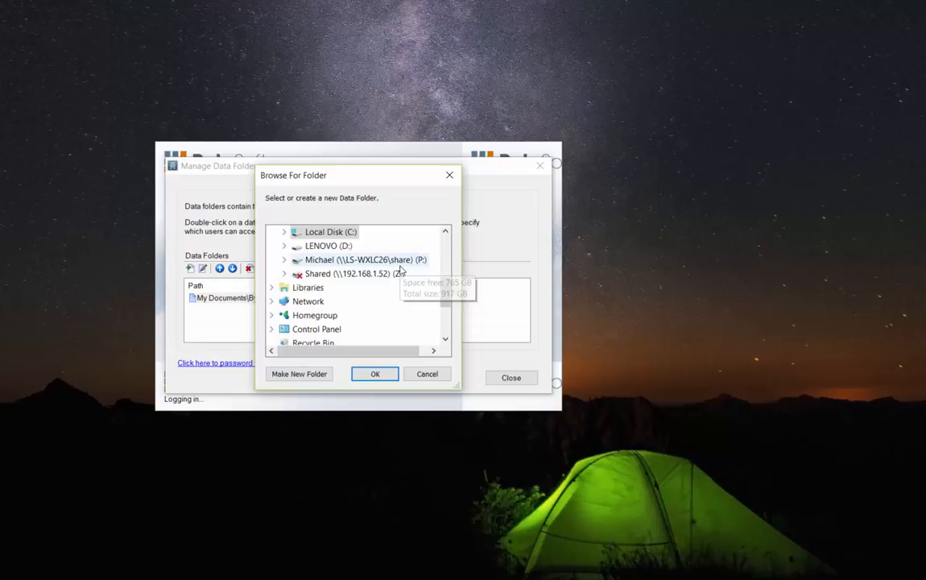
{"action": "double_click", "coordinate": [358, 274]}
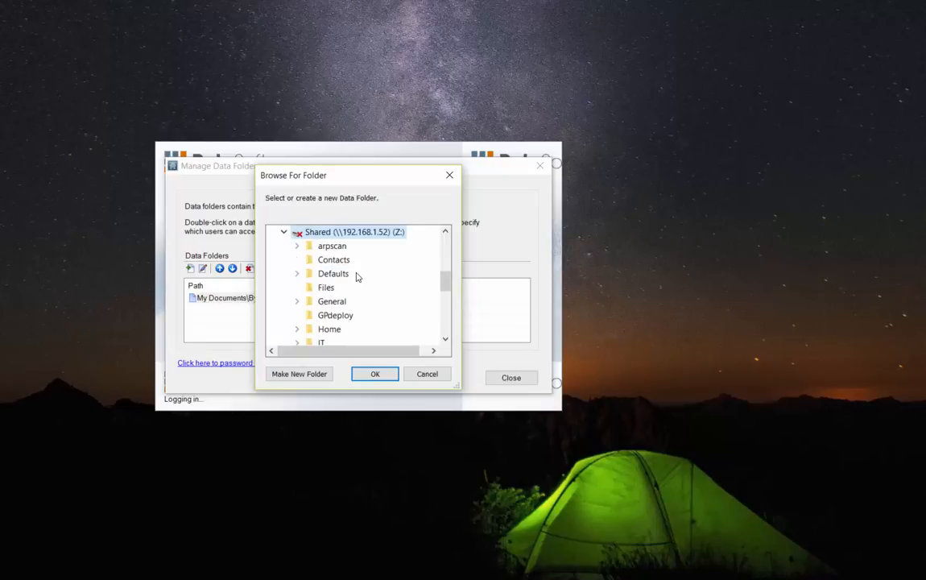
{"action": "scroll", "coordinate": [342, 316], "scroll_direction": "down", "scroll_amount": 2}
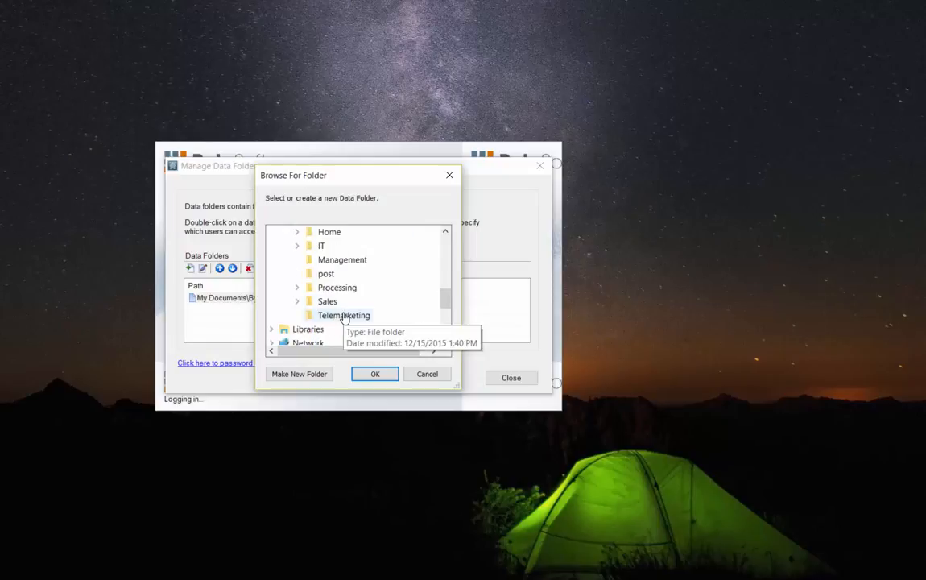
{"action": "scroll", "coordinate": [343, 317], "scroll_direction": "up", "scroll_amount": 5}
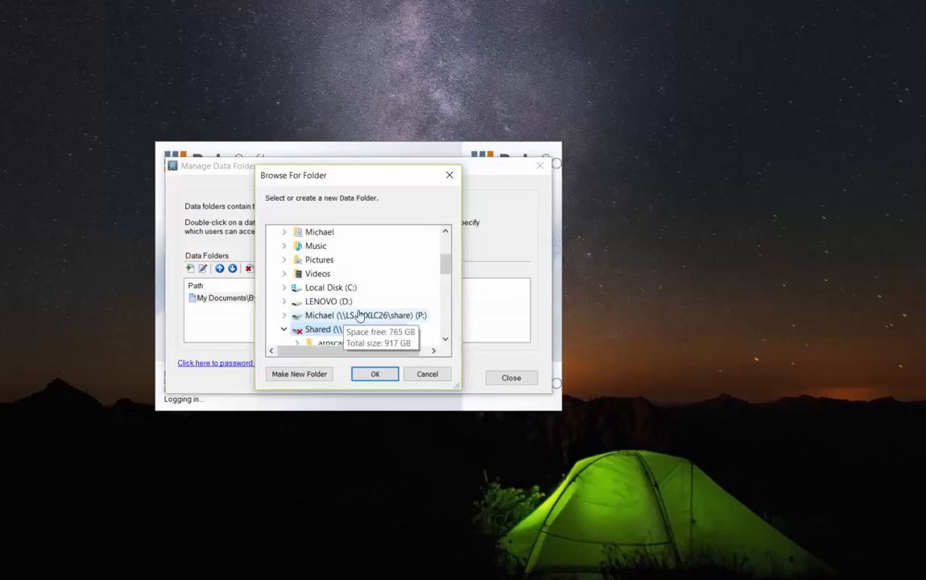
{"action": "left_click", "coordinate": [446, 338]}
{"action": "left_click", "coordinate": [446, 338]}
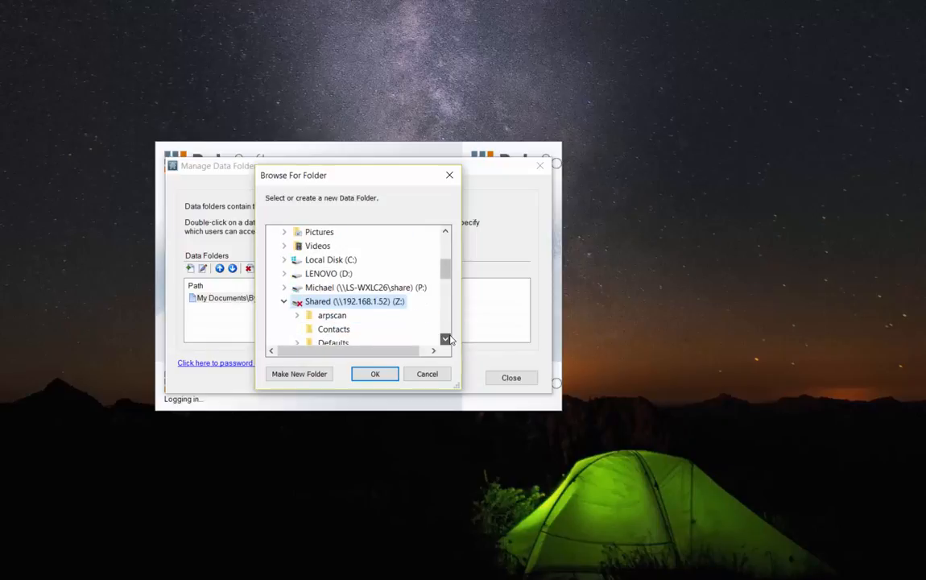
{"action": "double_click", "coordinate": [447, 338]}
{"action": "left_click", "coordinate": [446, 338]}
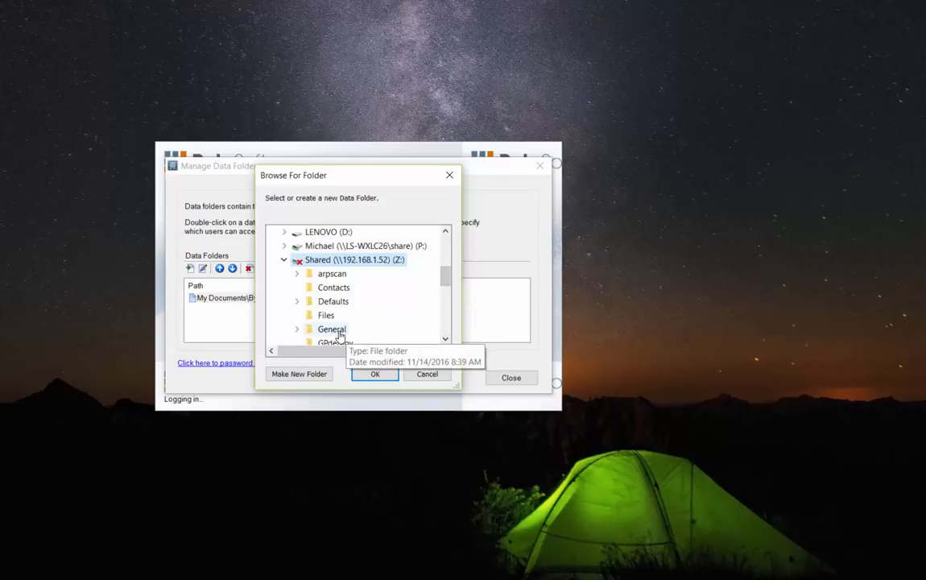
{"action": "left_click", "coordinate": [298, 330]}
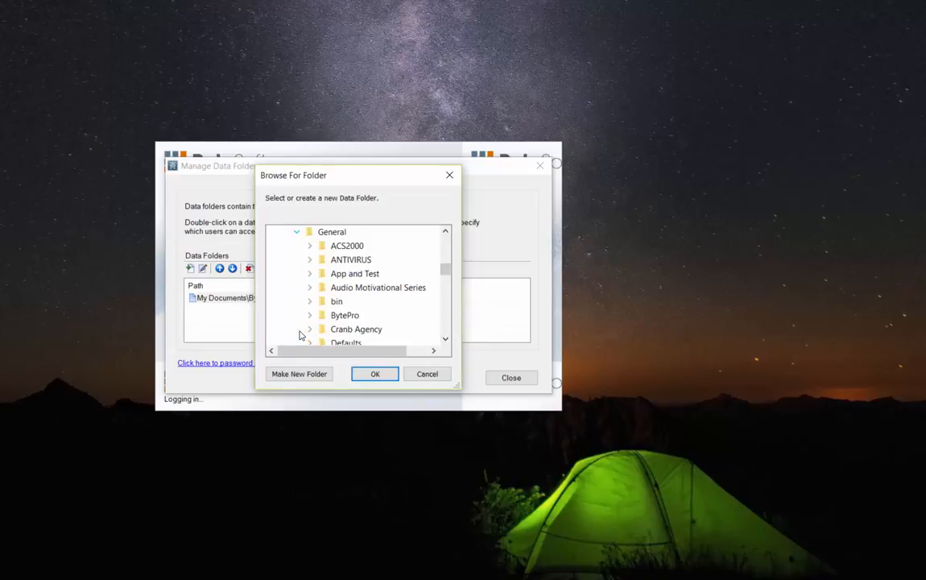
{"action": "double_click", "coordinate": [346, 317]}
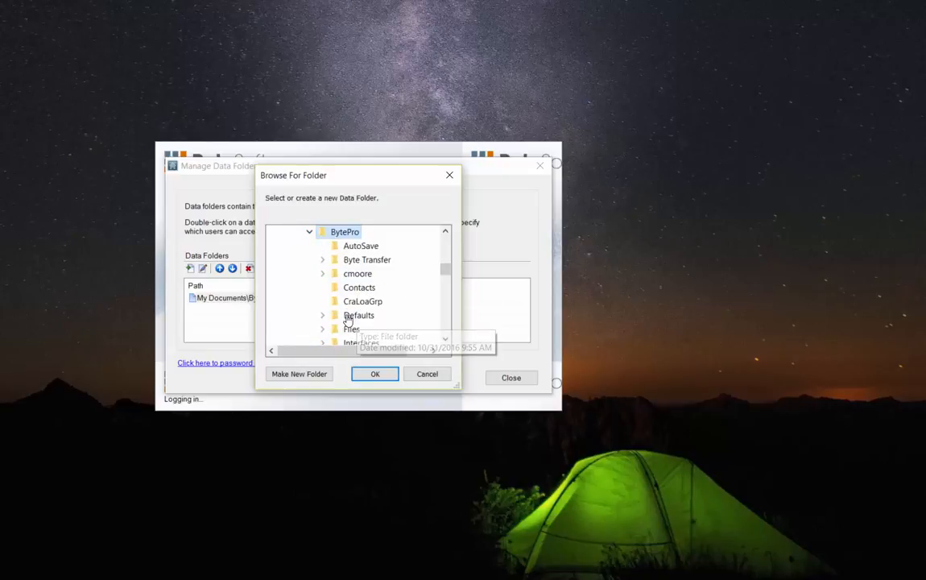
{"action": "left_click", "coordinate": [377, 375]}
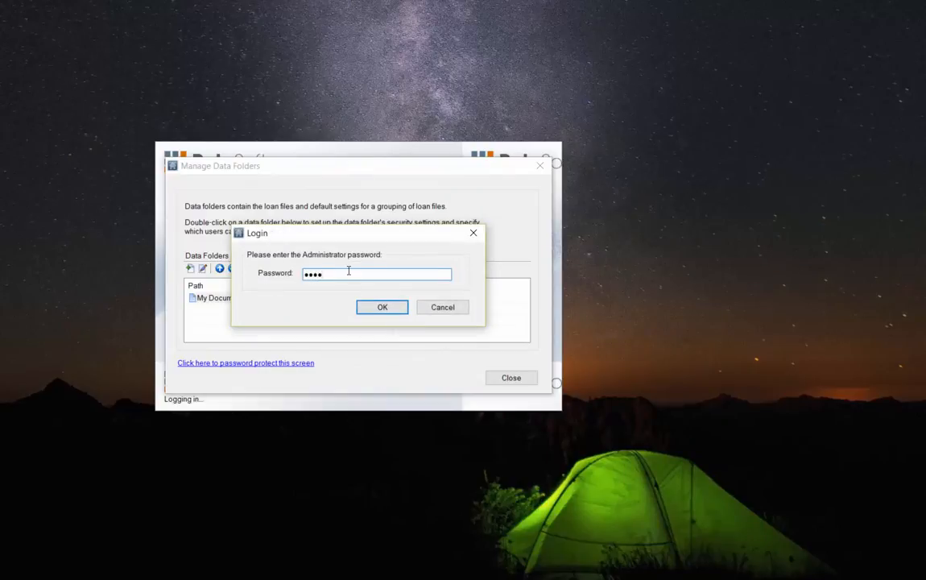
Sign in with the administrator password, retrying after a mistyped attempt, then close Security Manager
{"action": "key", "text": "Return"}
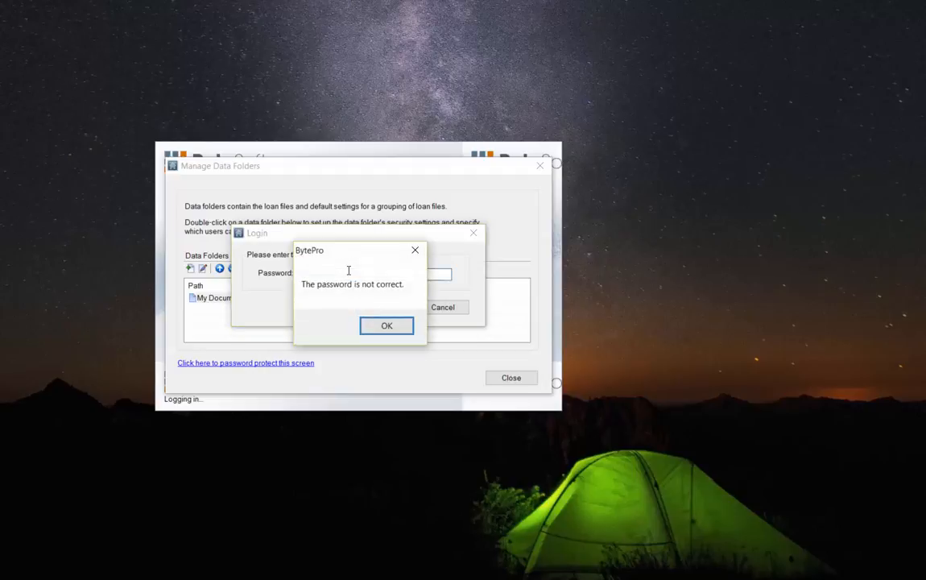
{"action": "key", "text": "Return"}
{"action": "key", "text": "BackSpace"}
{"action": "key", "text": "BackSpace"}
{"action": "key", "text": "BackSpace"}
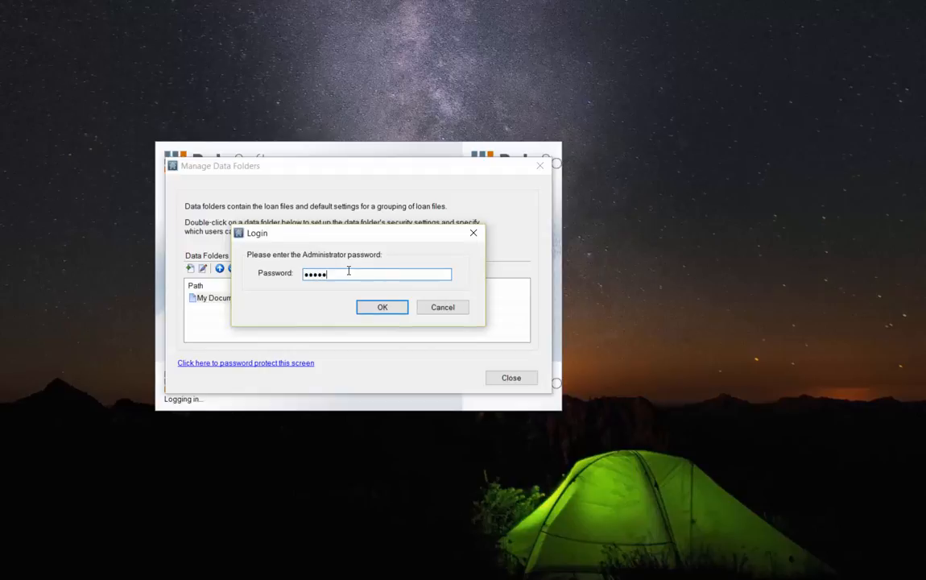
{"action": "key", "text": "Return"}
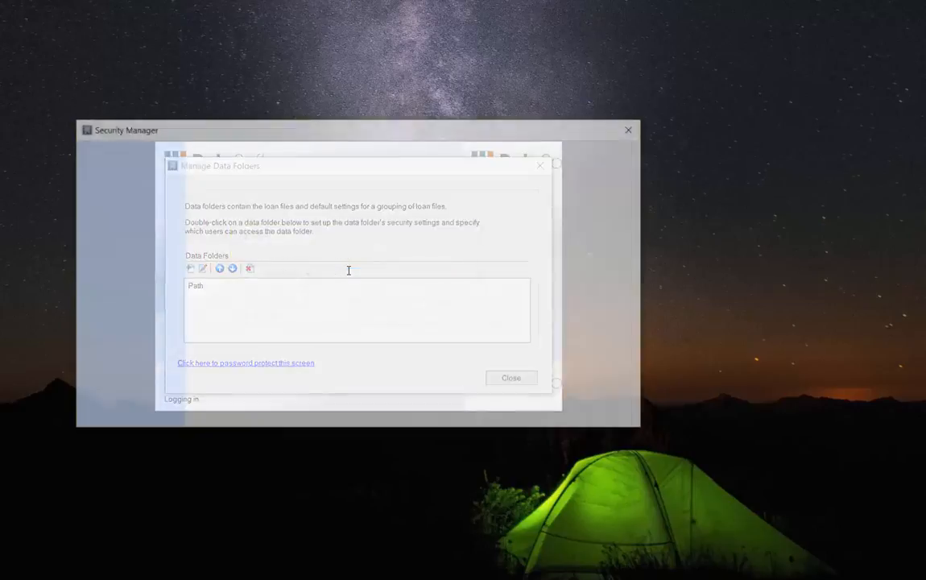
{"action": "left_click", "coordinate": [635, 133]}
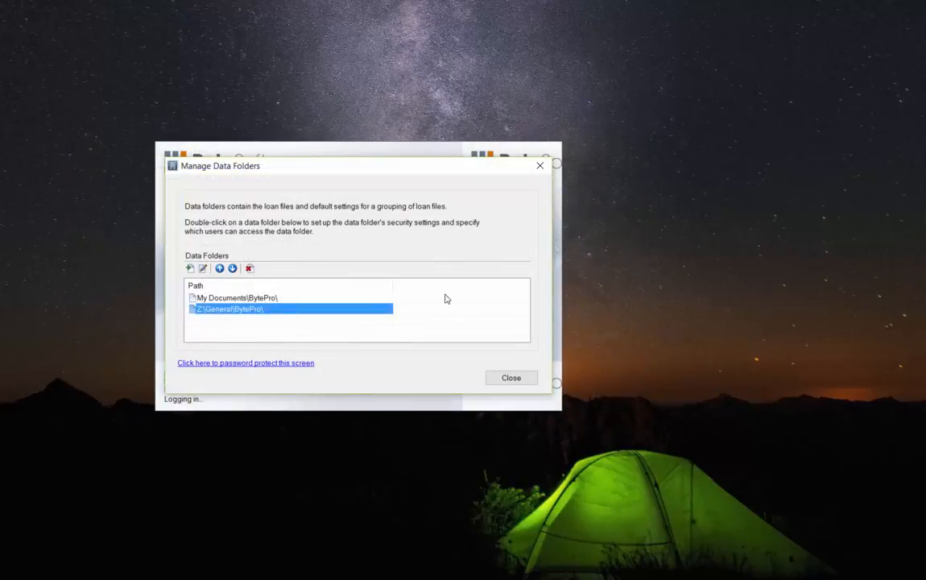
Close Manage Data Folders and log in using the Z:\General\BytePro\ data folder and your password
{"action": "left_click", "coordinate": [526, 385]}
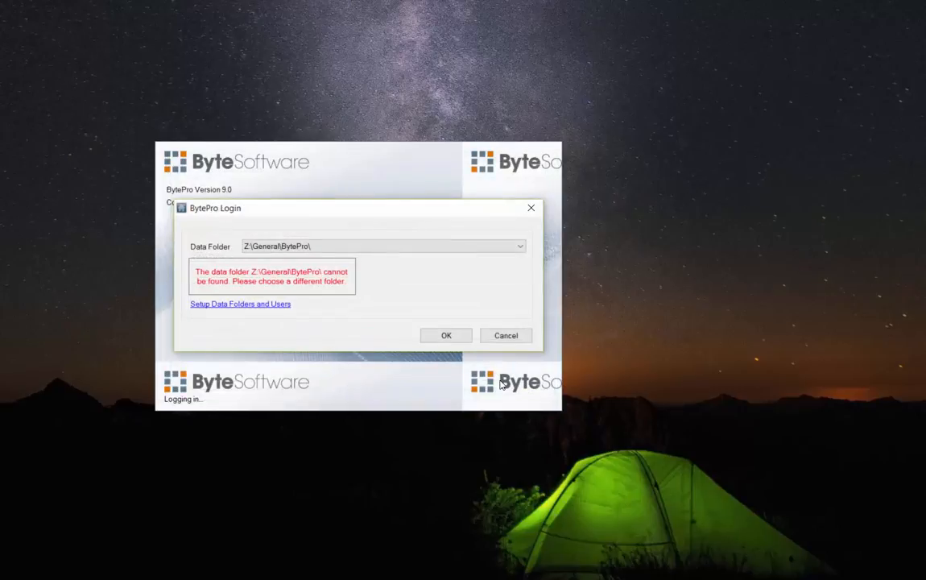
{"action": "left_click", "coordinate": [353, 247]}
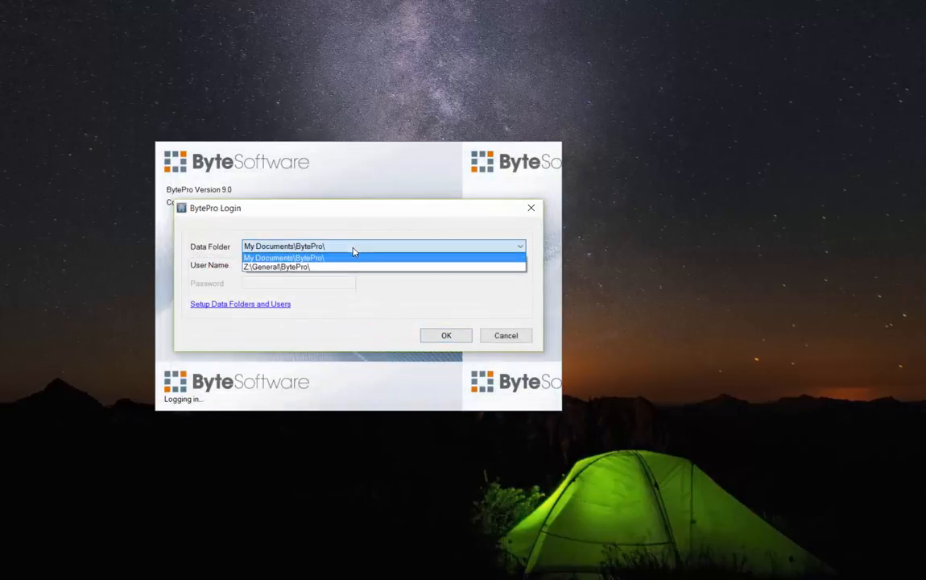
{"action": "left_click", "coordinate": [336, 265]}
{"action": "left_click", "coordinate": [295, 282]}
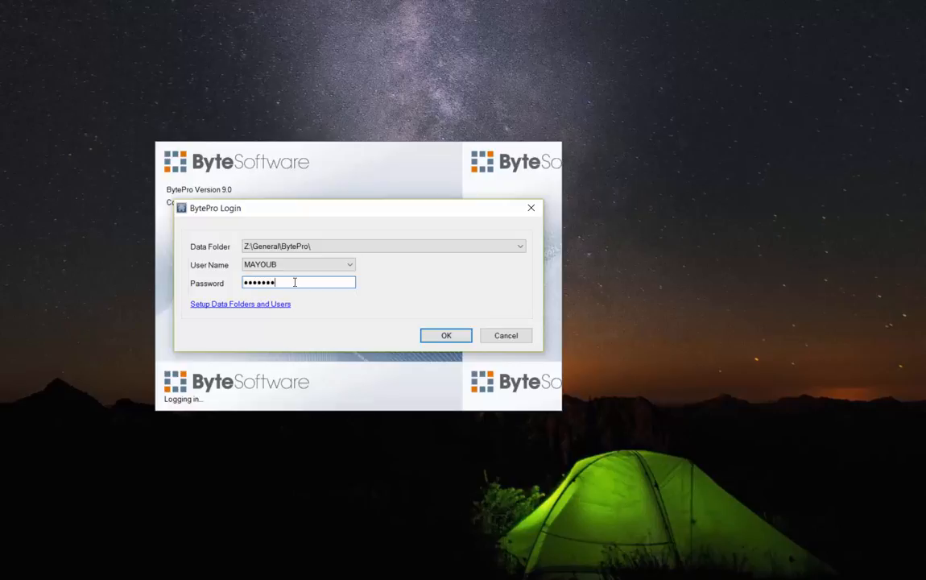
{"action": "left_click", "coordinate": [446, 336]}
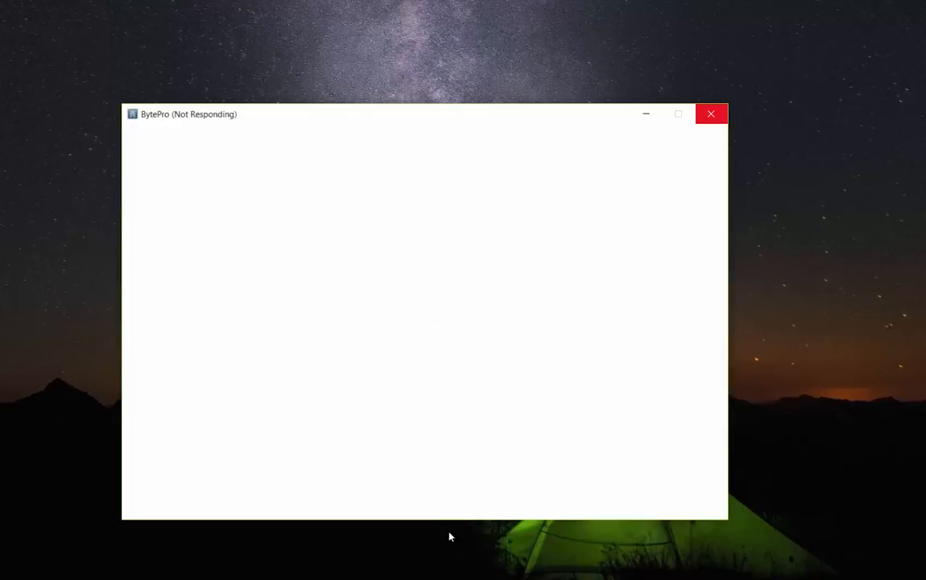
Review the lead's Application Info and Income & Credits tabs and edit the Employer Name
{"action": "mouse_move", "coordinate": [390, 579]}
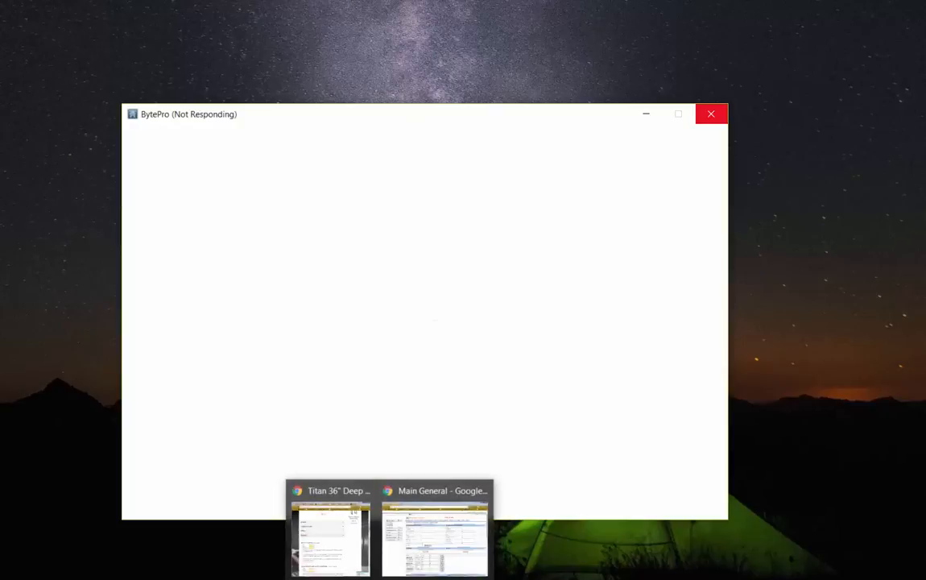
{"action": "left_click", "coordinate": [435, 530]}
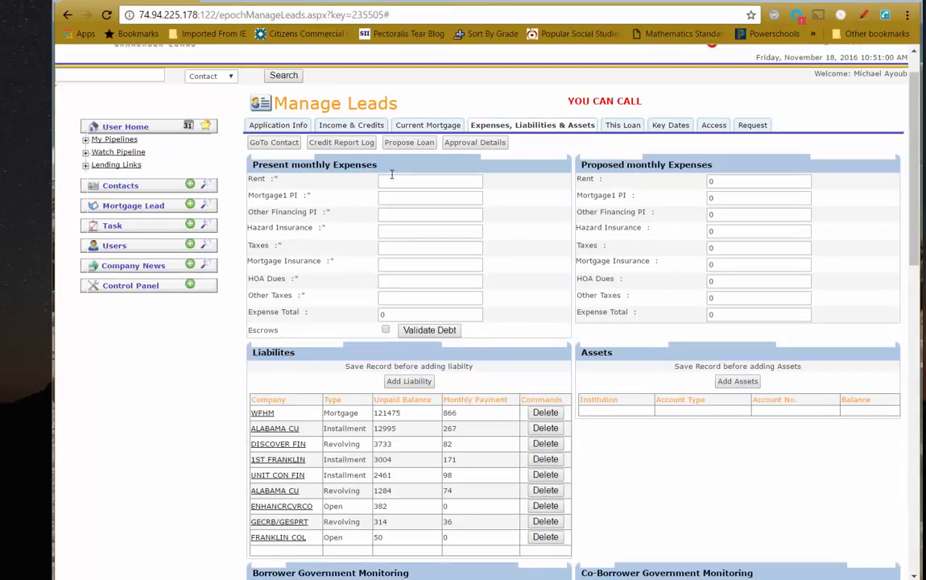
{"action": "left_click", "coordinate": [273, 128]}
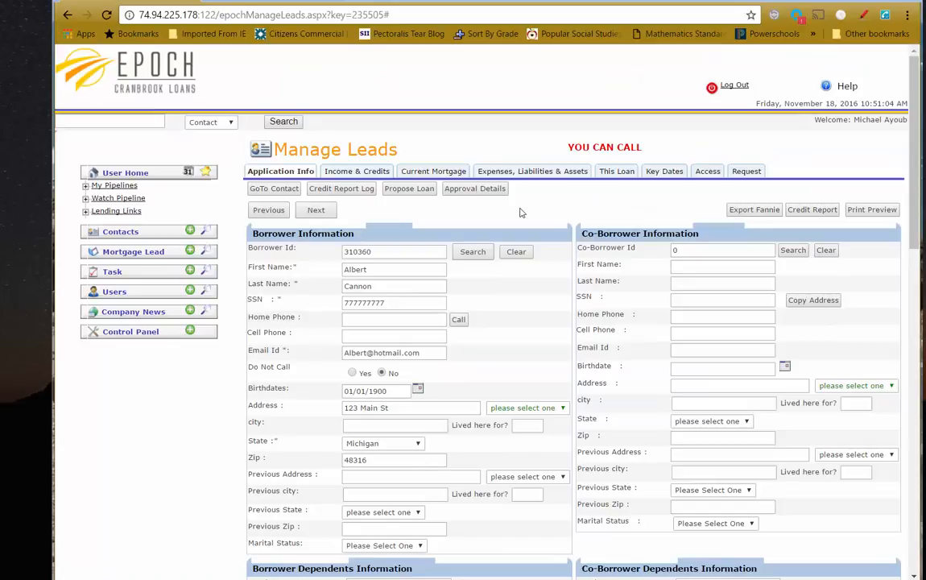
{"action": "scroll", "coordinate": [412, 475], "scroll_direction": "down", "scroll_amount": 10}
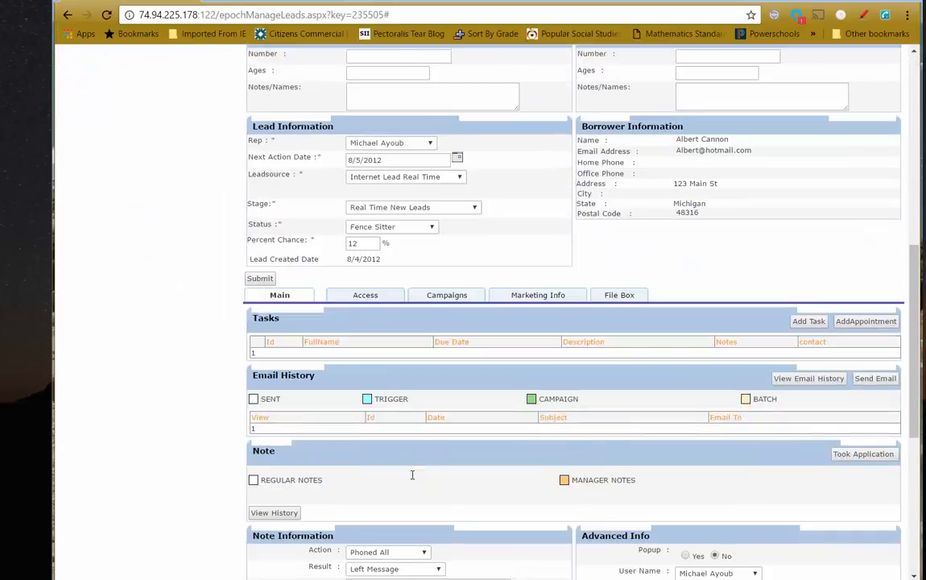
{"action": "scroll", "coordinate": [411, 479], "scroll_direction": "up", "scroll_amount": 10}
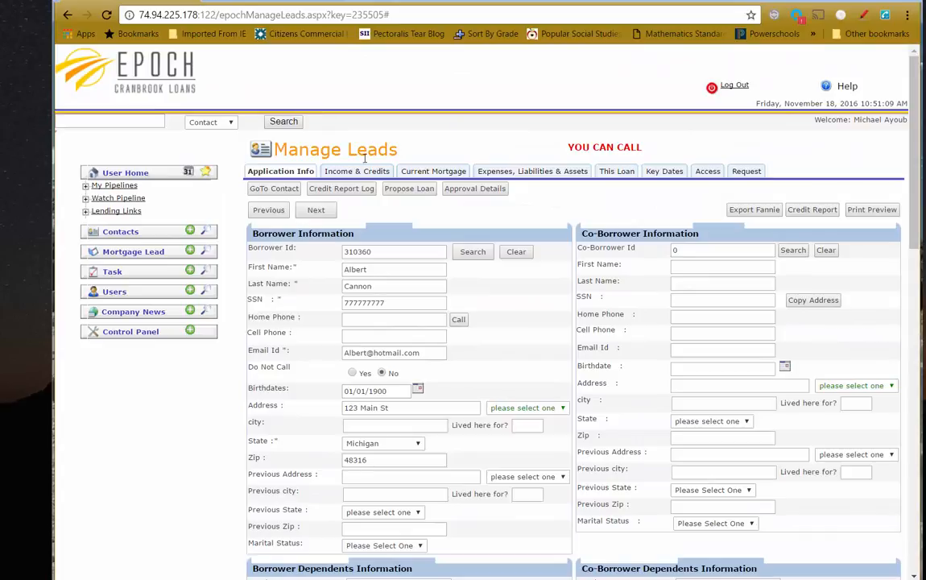
{"action": "left_click", "coordinate": [326, 167]}
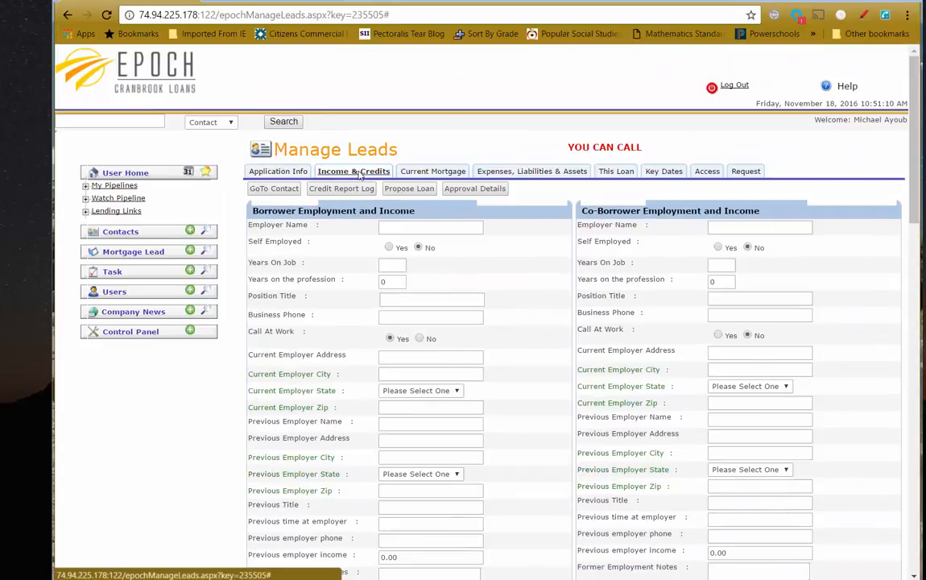
{"action": "left_click", "coordinate": [276, 174]}
{"action": "left_click", "coordinate": [319, 170]}
{"action": "left_click", "coordinate": [414, 228]}
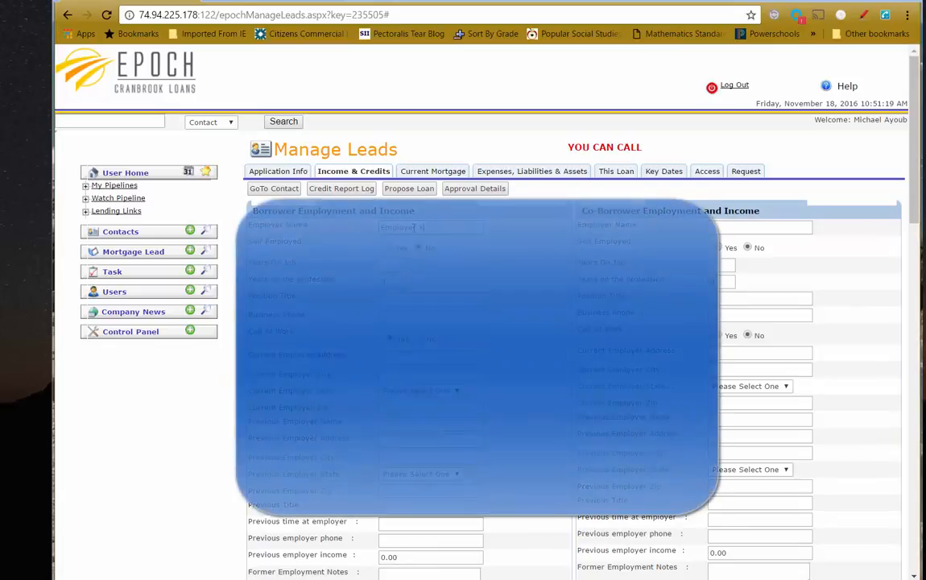
Minimize BytePro and submit the lead so Epoch reports a successful update
{"action": "key", "text": "alt+Tab"}
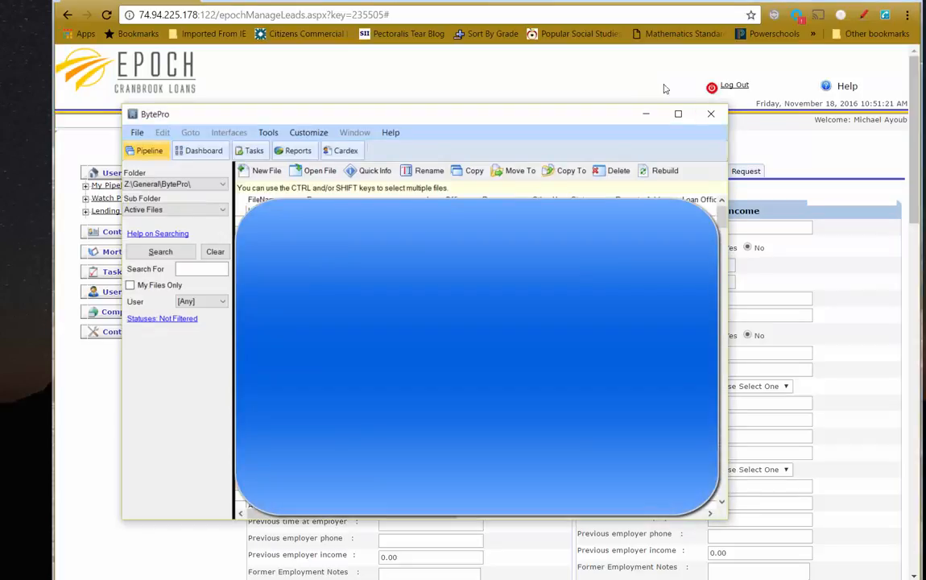
{"action": "left_click", "coordinate": [645, 114]}
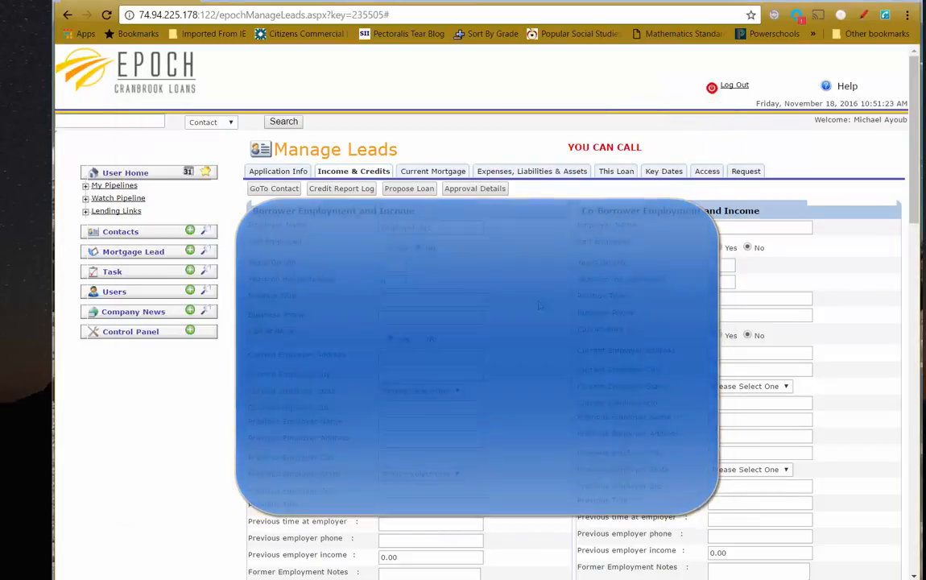
{"action": "scroll", "coordinate": [543, 298], "scroll_direction": "down", "scroll_amount": 4}
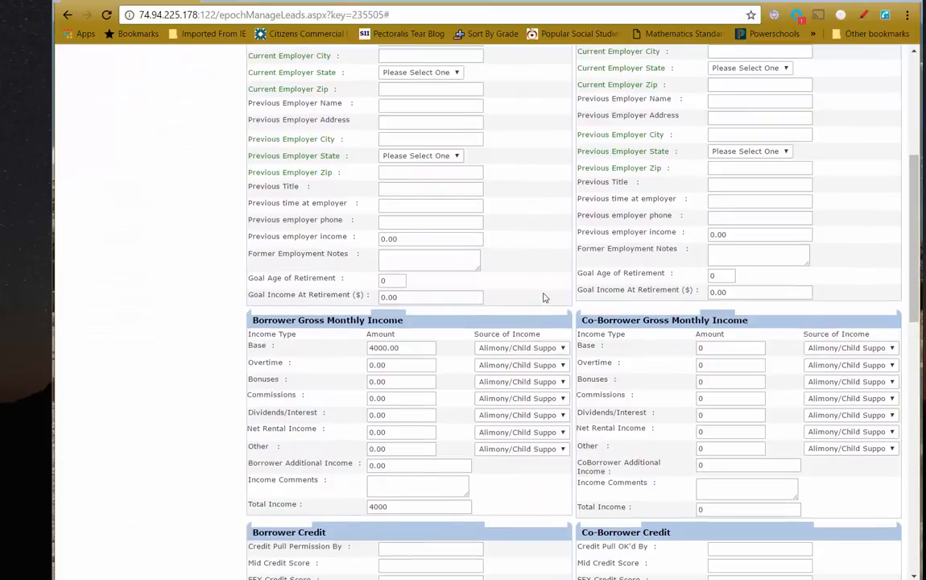
{"action": "scroll", "coordinate": [430, 302], "scroll_direction": "down", "scroll_amount": 5}
{"action": "scroll", "coordinate": [381, 442], "scroll_direction": "up", "scroll_amount": 5}
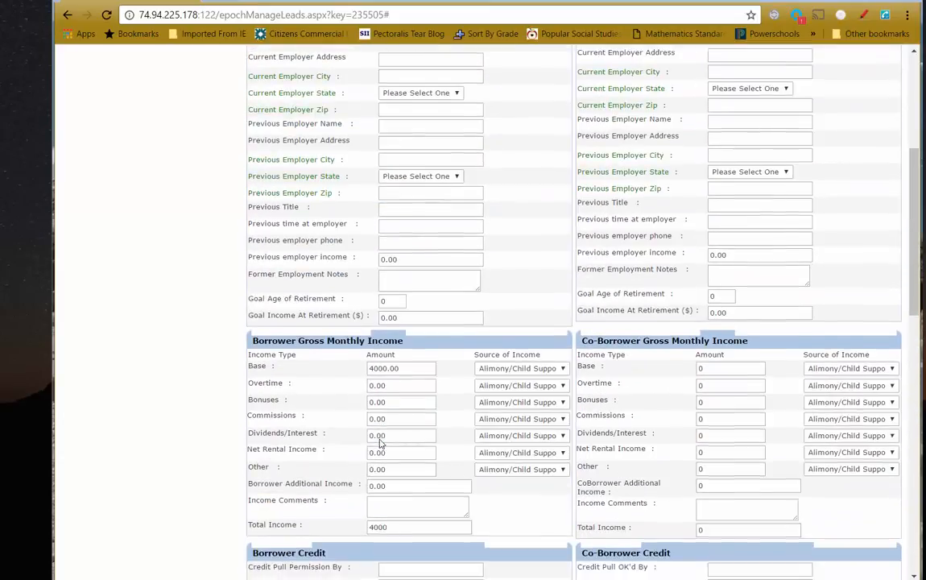
{"action": "scroll", "coordinate": [378, 441], "scroll_direction": "down", "scroll_amount": 4}
{"action": "left_click", "coordinate": [258, 395]}
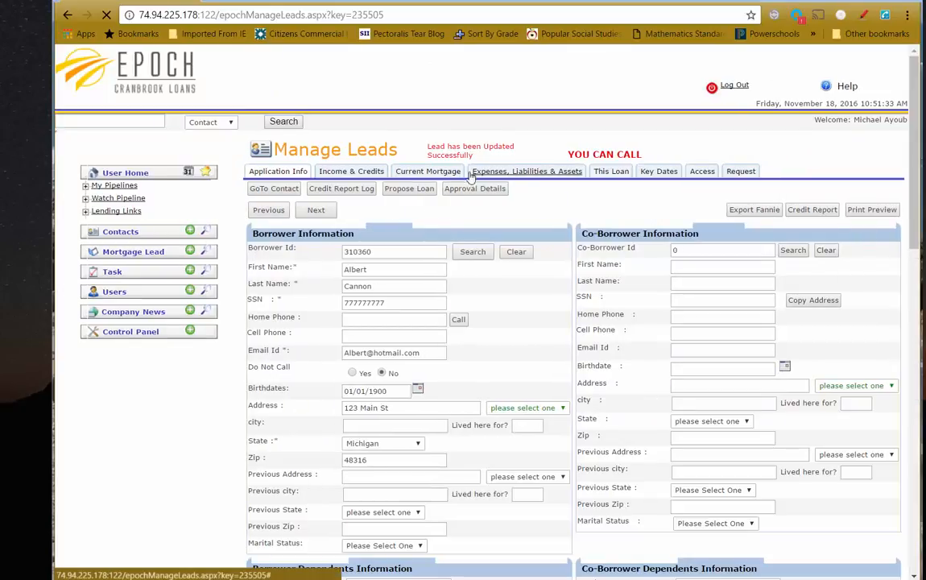
Add the borrower's 123 Main St address to the REO section as Retained, valued 200000
{"action": "left_click", "coordinate": [455, 171]}
{"action": "scroll", "coordinate": [570, 322], "scroll_direction": "down", "scroll_amount": 7}
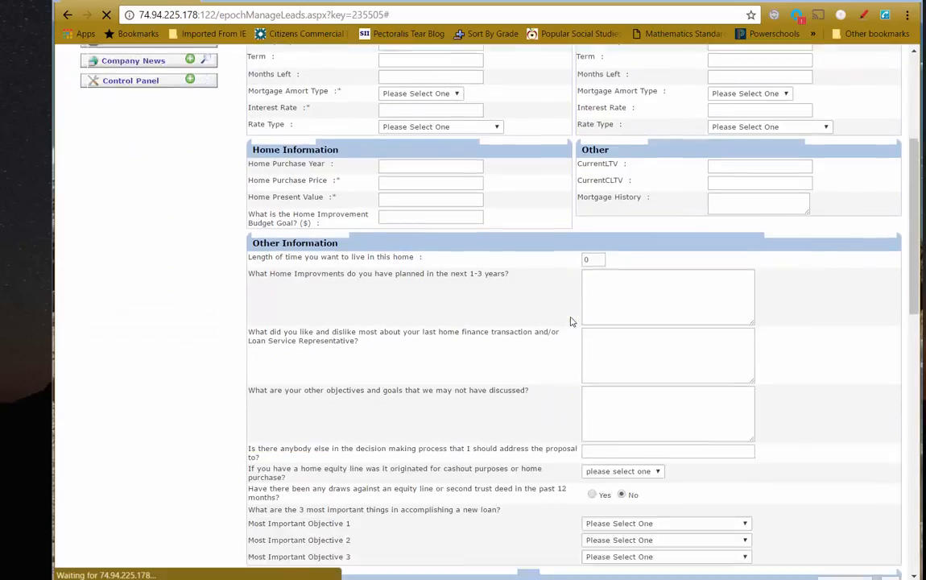
{"action": "scroll", "coordinate": [571, 321], "scroll_direction": "down", "scroll_amount": 1}
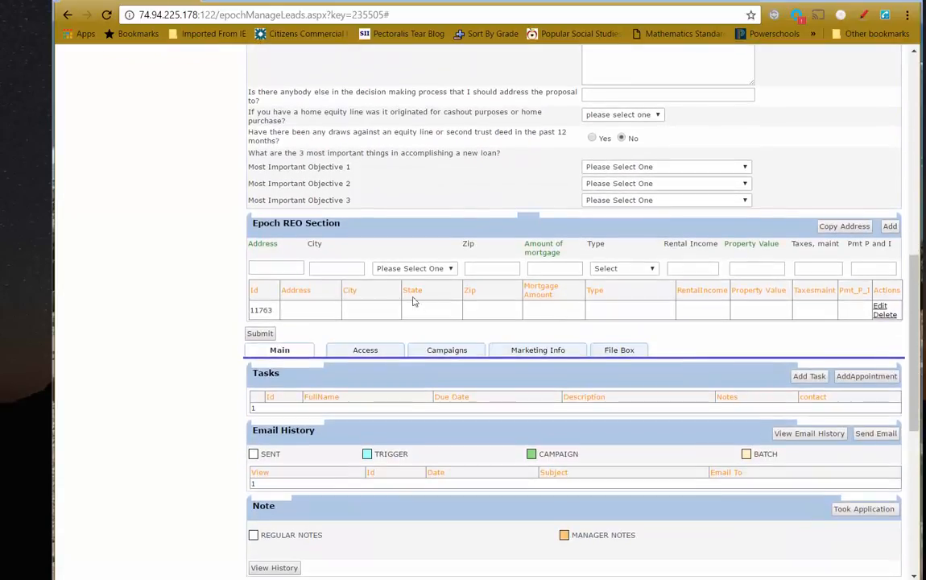
{"action": "left_click", "coordinate": [284, 270]}
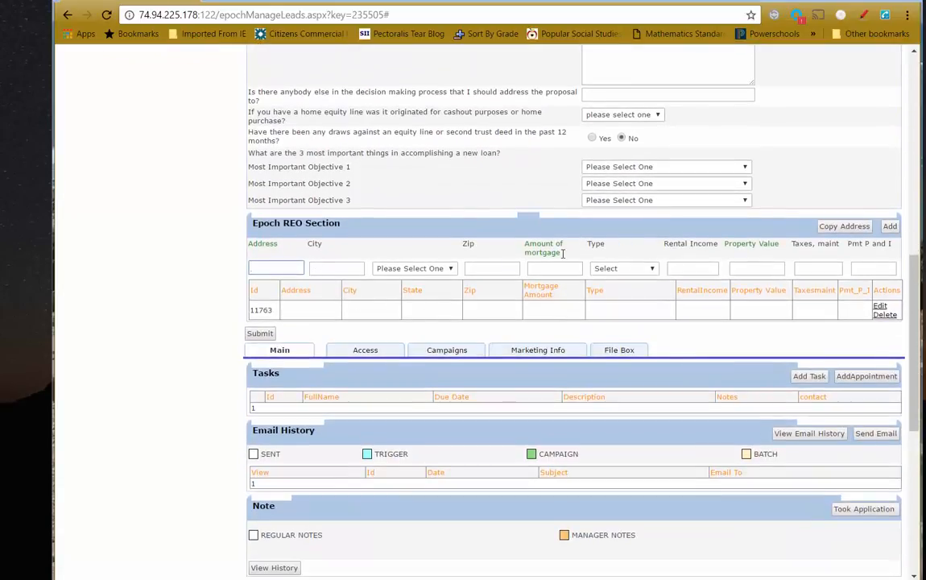
{"action": "left_click", "coordinate": [845, 227]}
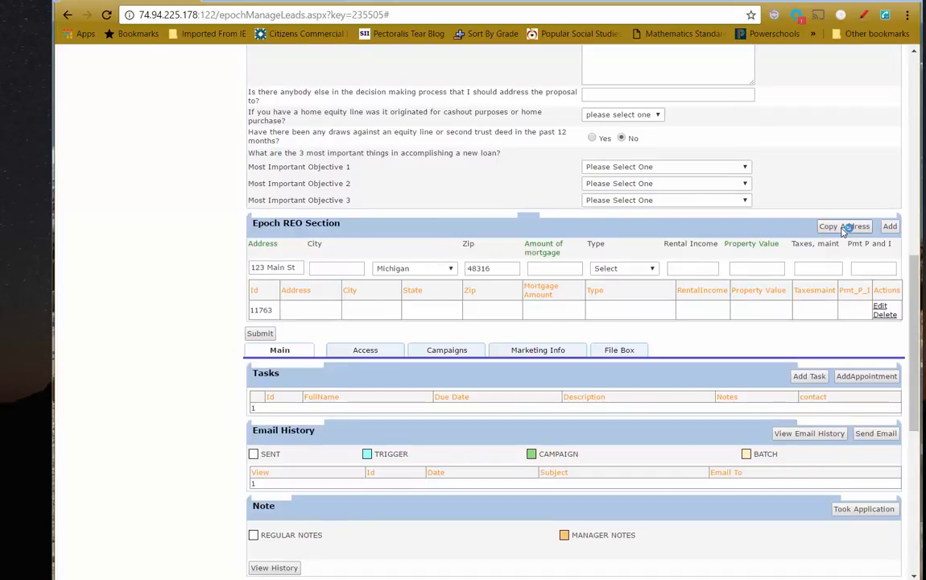
{"action": "left_click", "coordinate": [546, 267]}
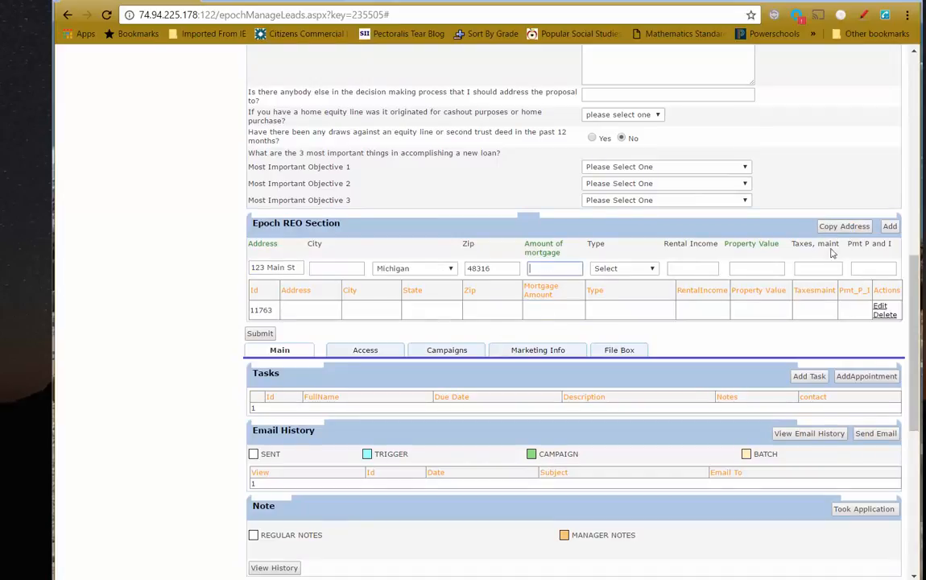
{"action": "left_click", "coordinate": [756, 268]}
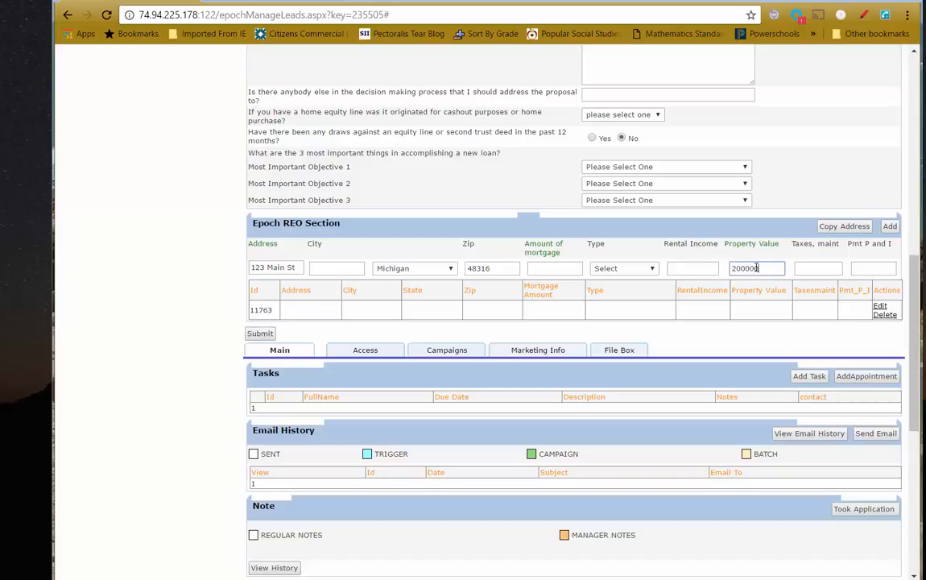
{"action": "left_click", "coordinate": [893, 227]}
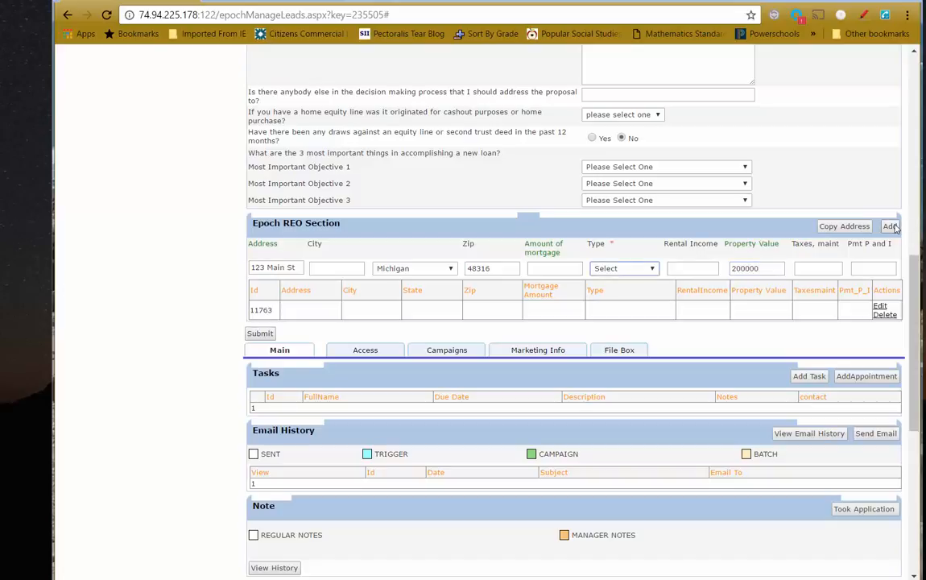
{"action": "left_click", "coordinate": [649, 269]}
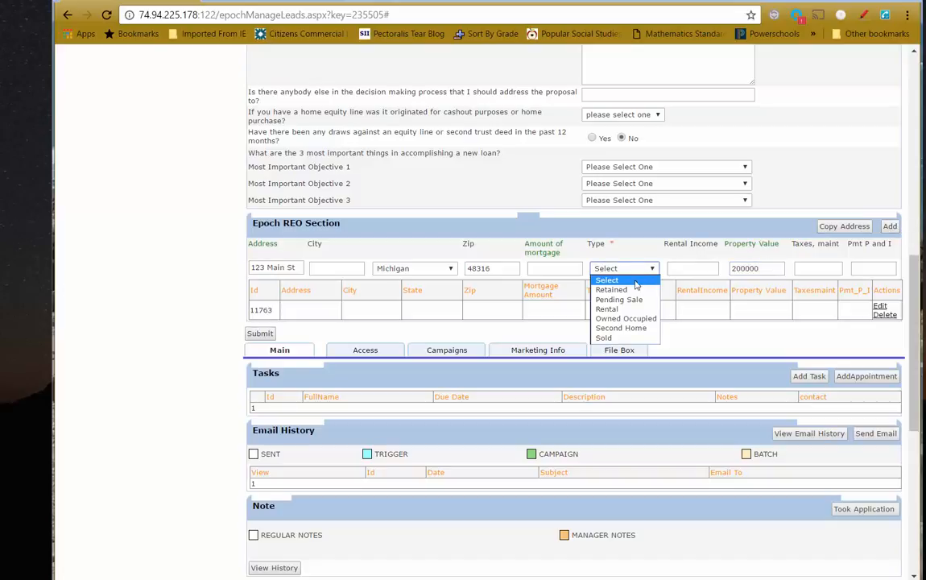
{"action": "left_click", "coordinate": [612, 281]}
{"action": "left_click", "coordinate": [889, 226]}
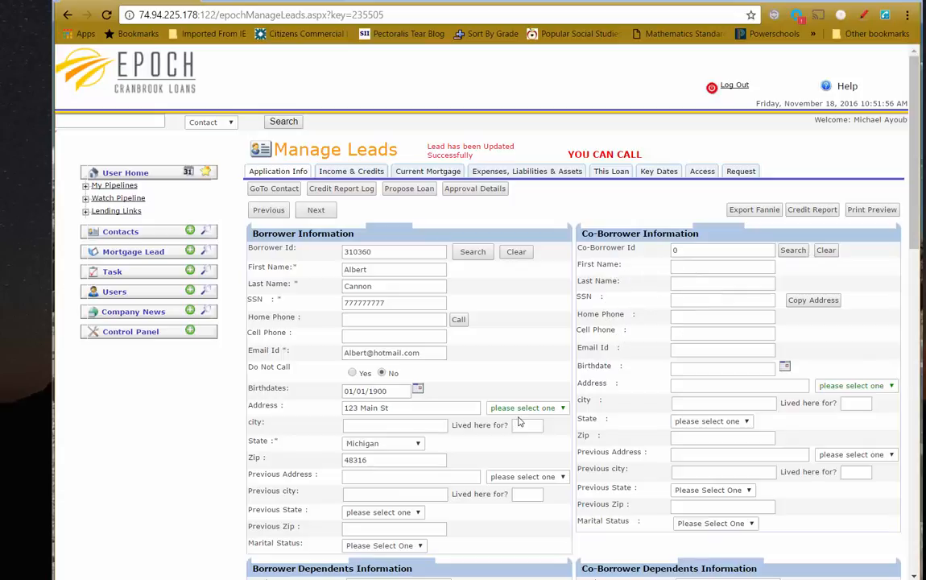
Save the lead and try the Fannie Mae export, dismissing the missing mortgage type warning
{"action": "scroll", "coordinate": [517, 420], "scroll_direction": "down", "scroll_amount": 3}
{"action": "scroll", "coordinate": [358, 447], "scroll_direction": "down", "scroll_amount": 5}
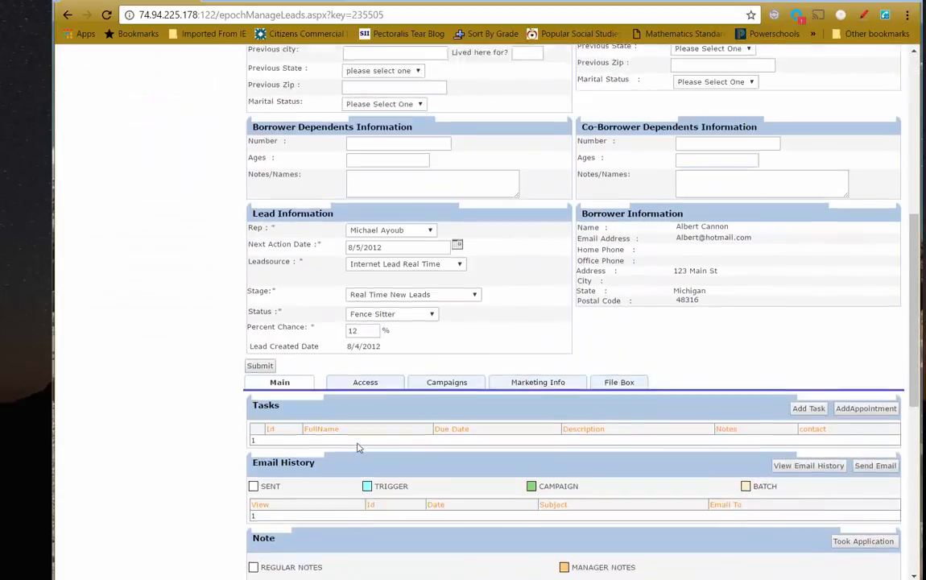
{"action": "left_click", "coordinate": [260, 236]}
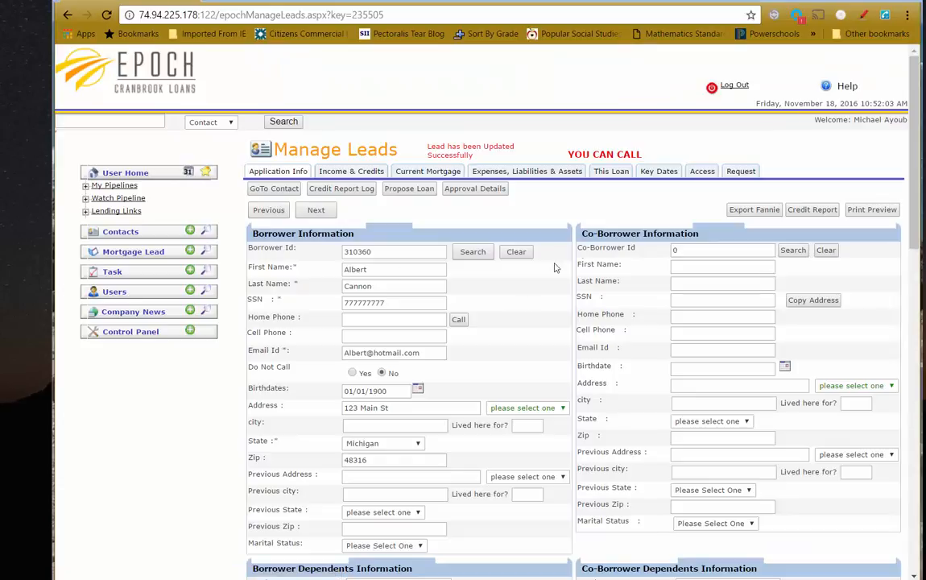
{"action": "left_click", "coordinate": [752, 211]}
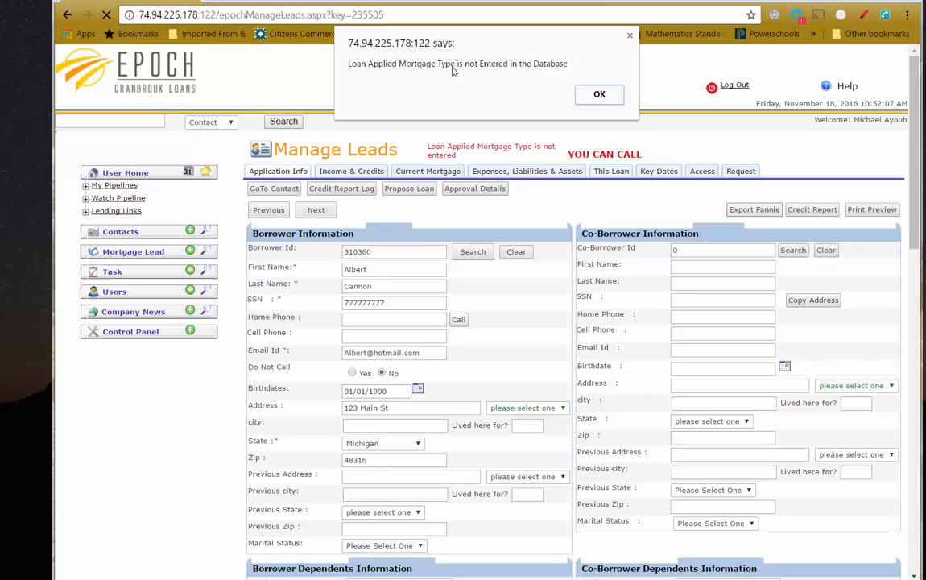
{"action": "left_click", "coordinate": [596, 96]}
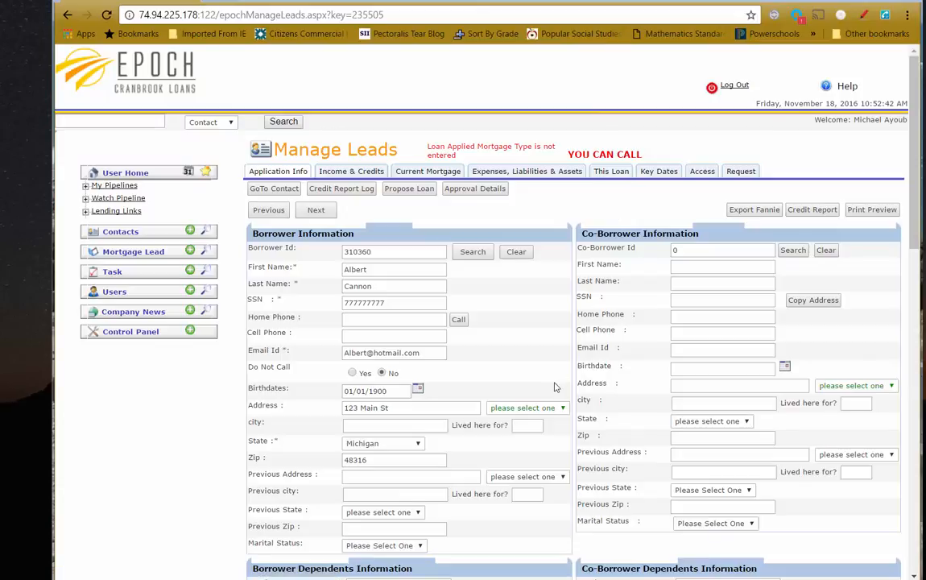
{"action": "scroll", "coordinate": [556, 387], "scroll_direction": "down", "scroll_amount": 4}
On This Loan, set subject property state Michigan, type 1 SFR, use Primary Residence
{"action": "left_click", "coordinate": [610, 171]}
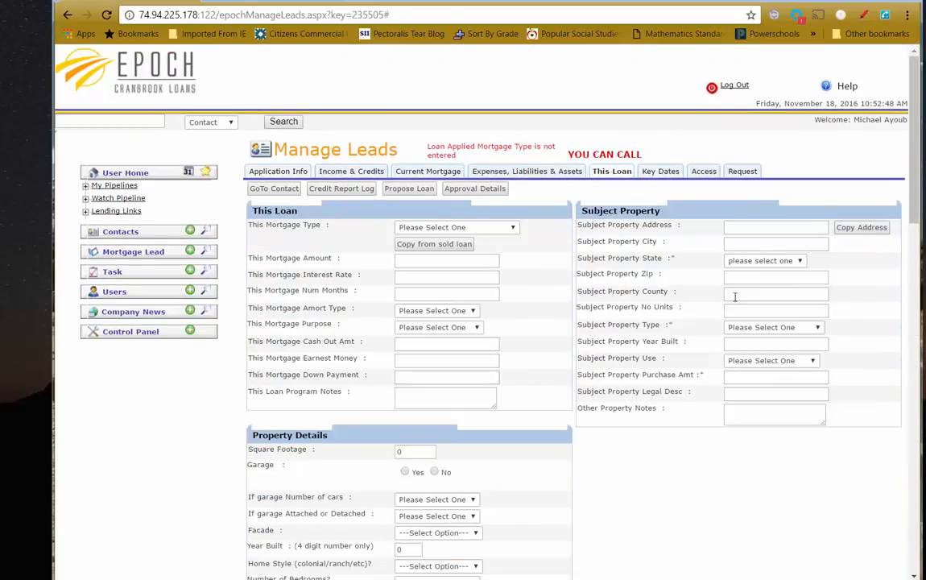
{"action": "left_click", "coordinate": [802, 262]}
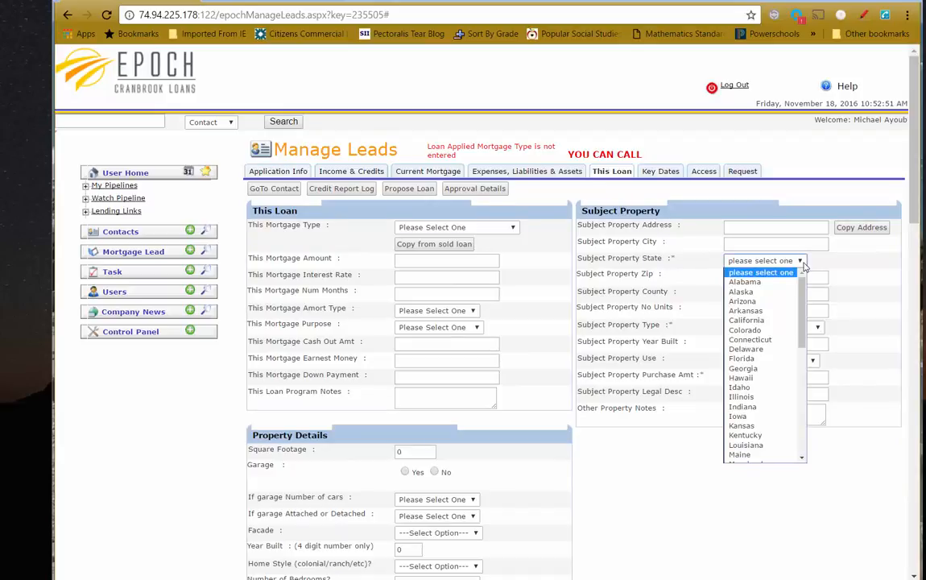
{"action": "key", "text": "m"}
{"action": "key", "text": "m"}
{"action": "key", "text": "m"}
{"action": "key", "text": "m"}
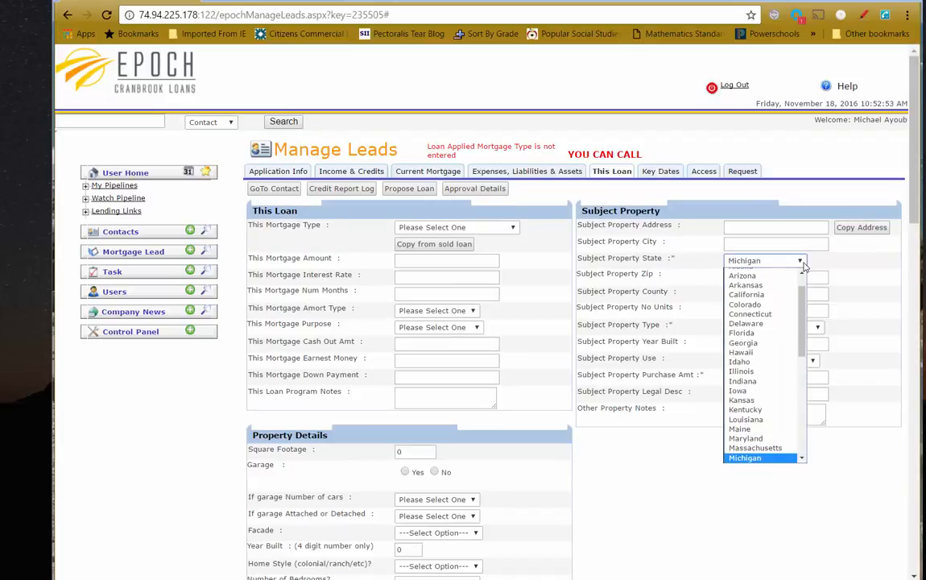
{"action": "key", "text": "Return"}
{"action": "left_click", "coordinate": [773, 328]}
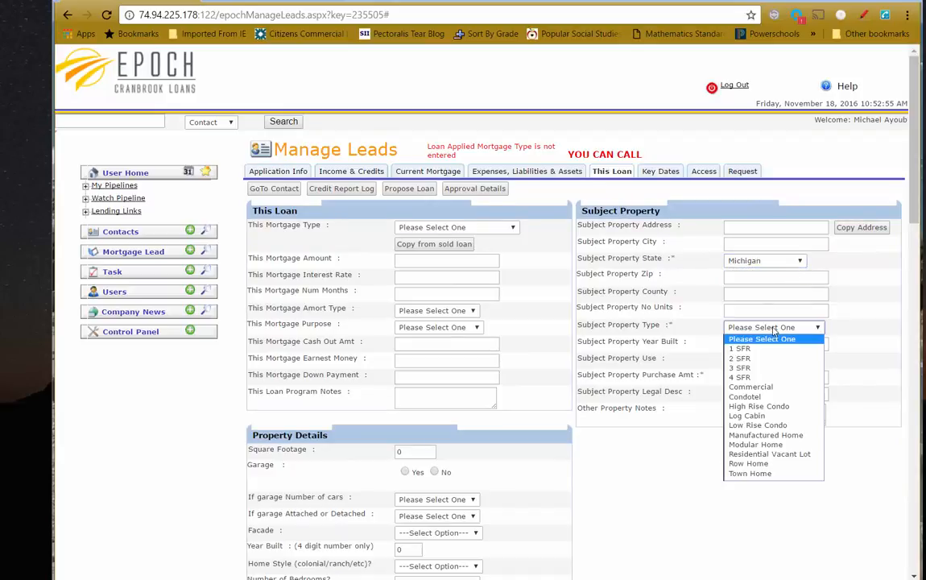
{"action": "key", "text": "Down"}
{"action": "key", "text": "Return"}
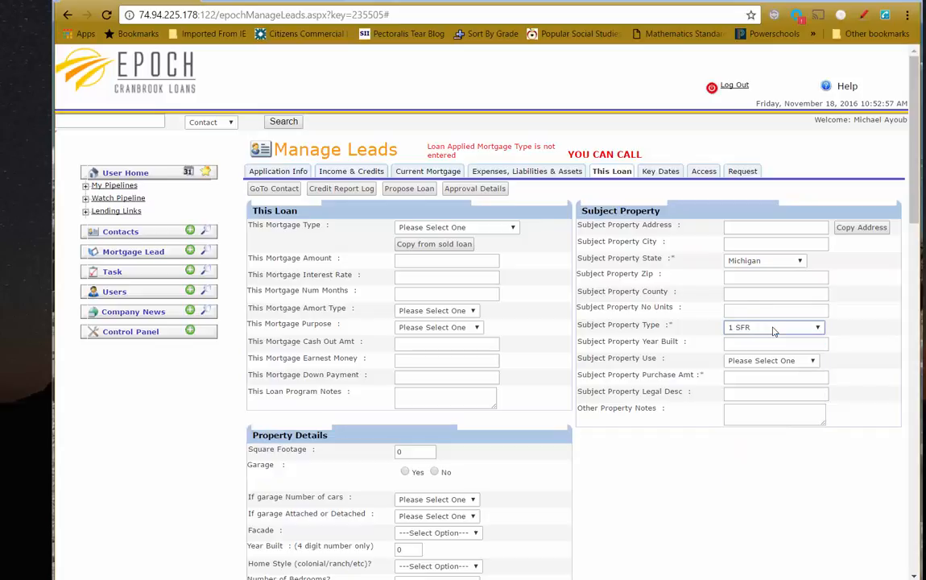
{"action": "left_click", "coordinate": [780, 362]}
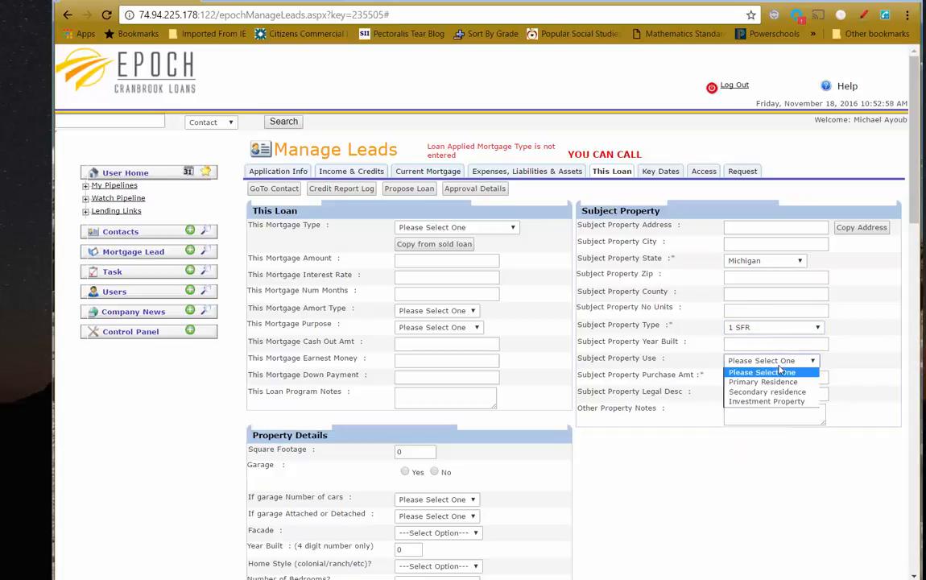
{"action": "key", "text": "Down"}
{"action": "key", "text": "Return"}
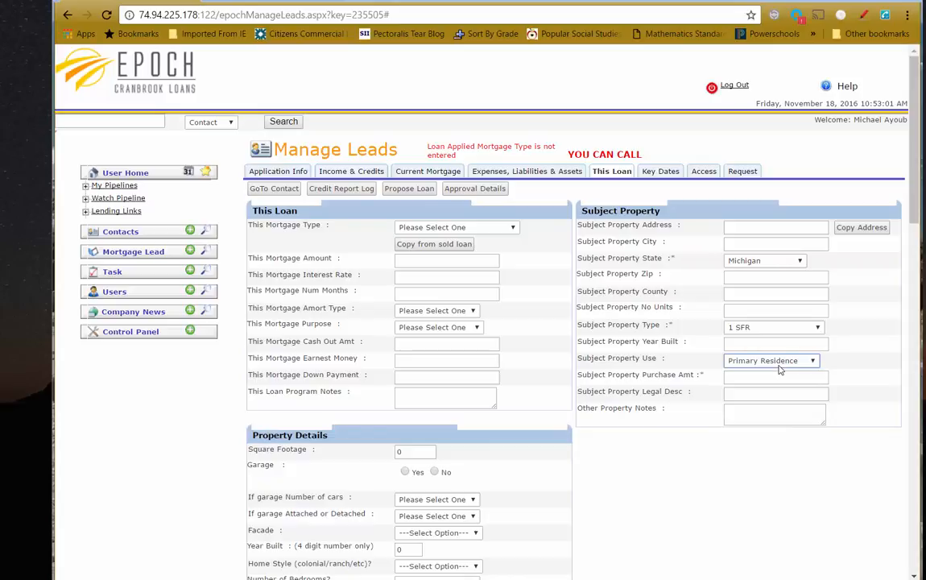
Set mortgage type Conventional, amortization Fixed Rate, and purpose Refinance
{"action": "left_click", "coordinate": [509, 230]}
{"action": "left_click", "coordinate": [439, 251]}
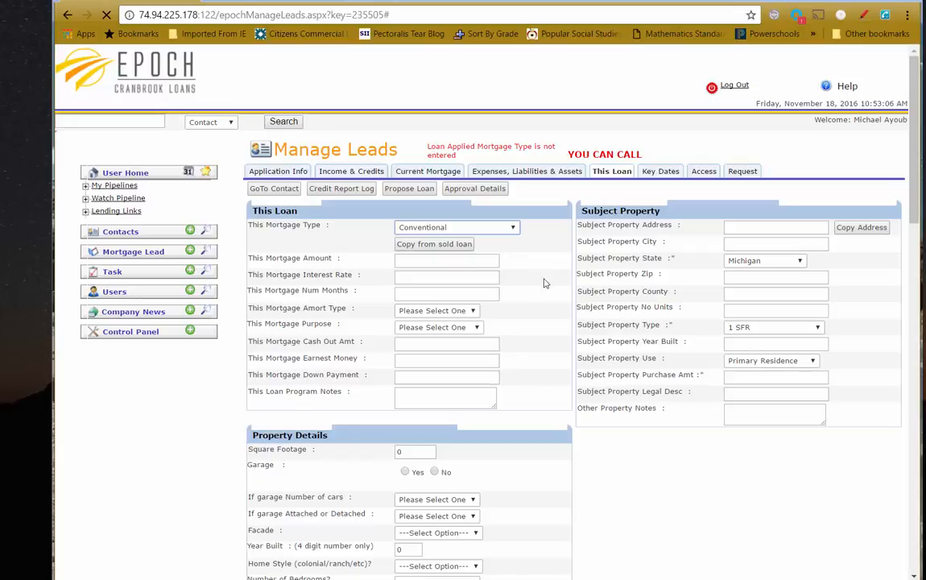
{"action": "left_click", "coordinate": [474, 314]}
{"action": "left_click", "coordinate": [418, 342]}
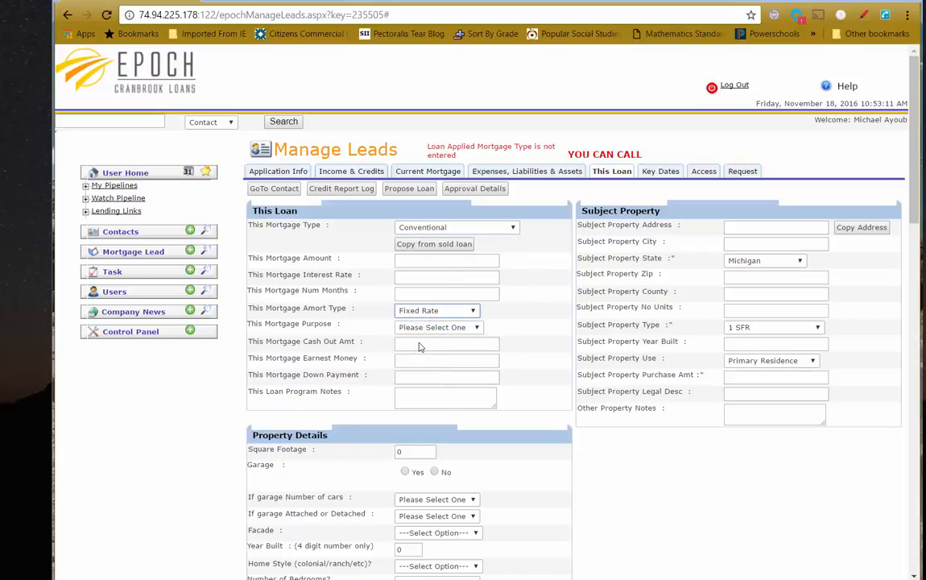
{"action": "left_click", "coordinate": [472, 331]}
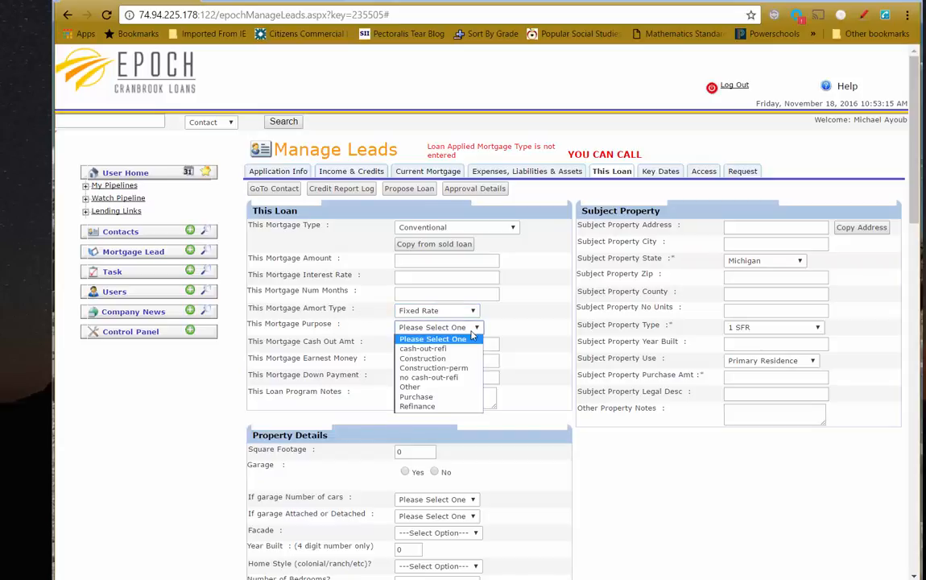
{"action": "left_click", "coordinate": [427, 406]}
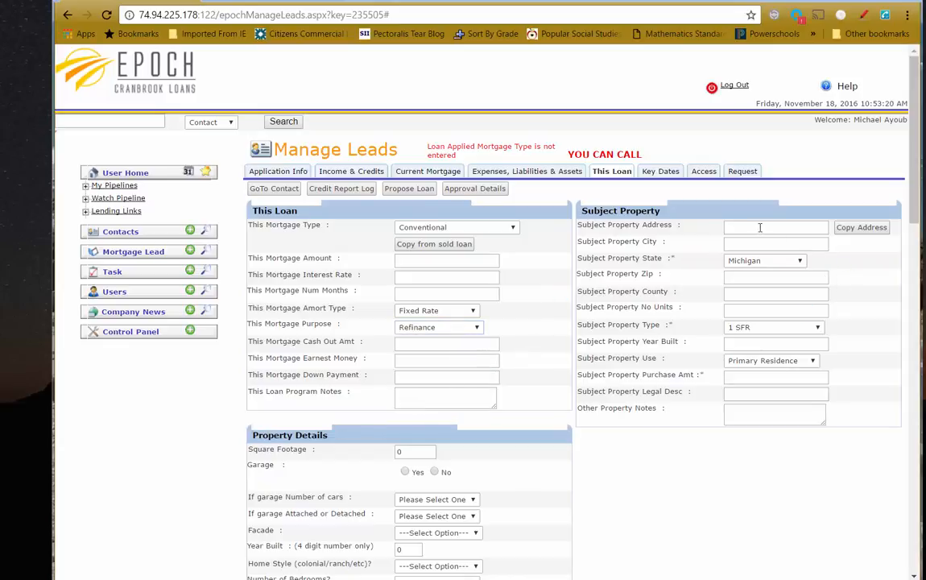
Copy the borrower's address to the subject property, answer the declarations, and save
{"action": "left_click", "coordinate": [860, 228]}
{"action": "scroll", "coordinate": [734, 351], "scroll_direction": "down", "scroll_amount": 5}
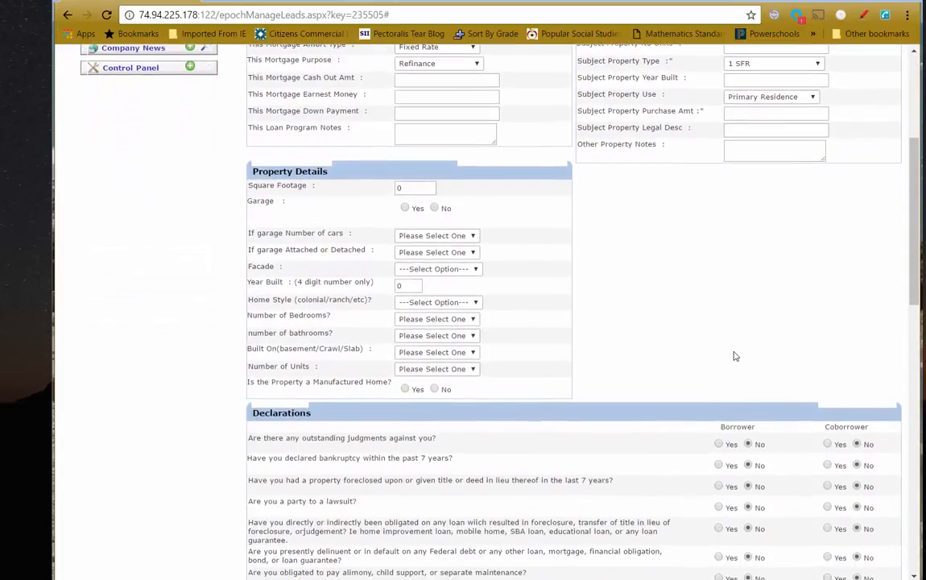
{"action": "scroll", "coordinate": [734, 356], "scroll_direction": "down", "scroll_amount": 8}
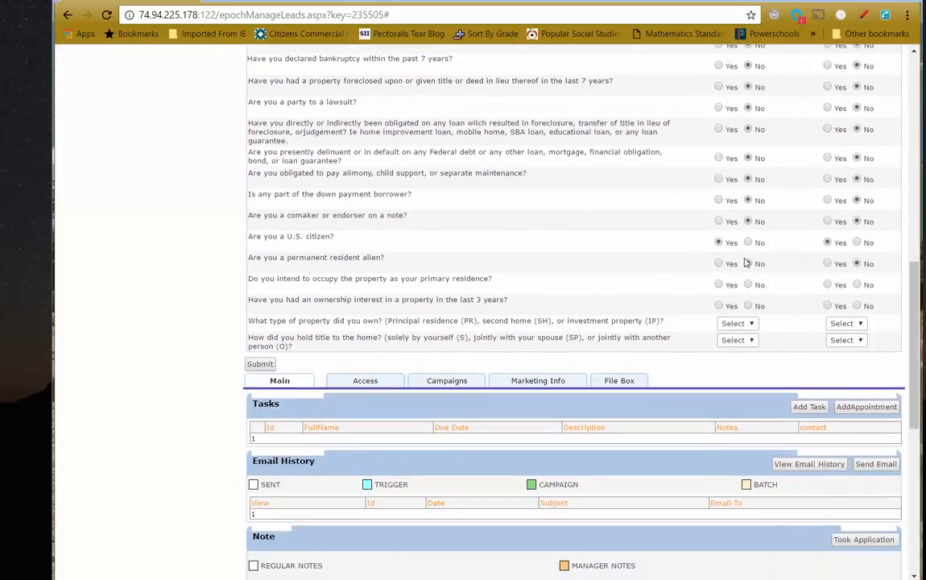
{"action": "scroll", "coordinate": [751, 341], "scroll_direction": "up", "scroll_amount": 5}
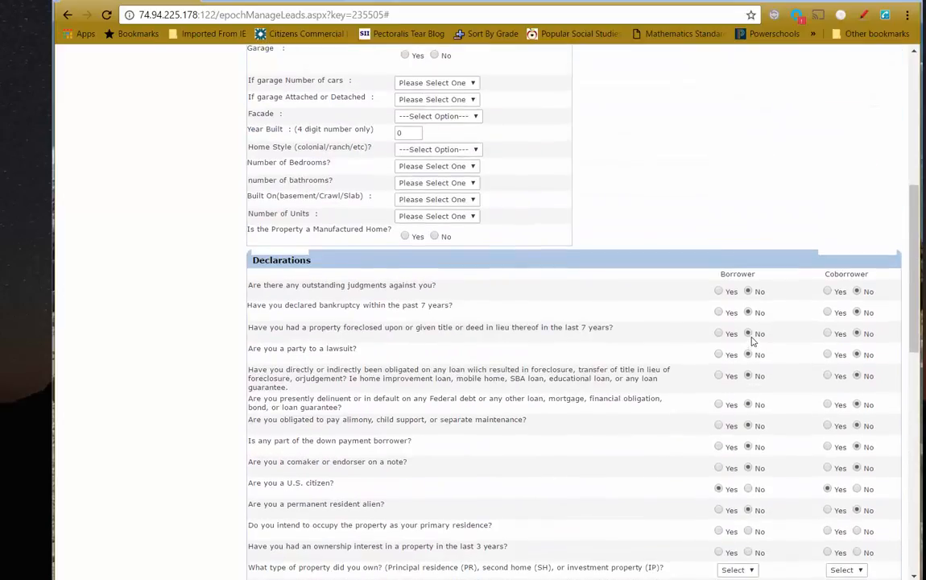
{"action": "scroll", "coordinate": [752, 342], "scroll_direction": "down", "scroll_amount": 5}
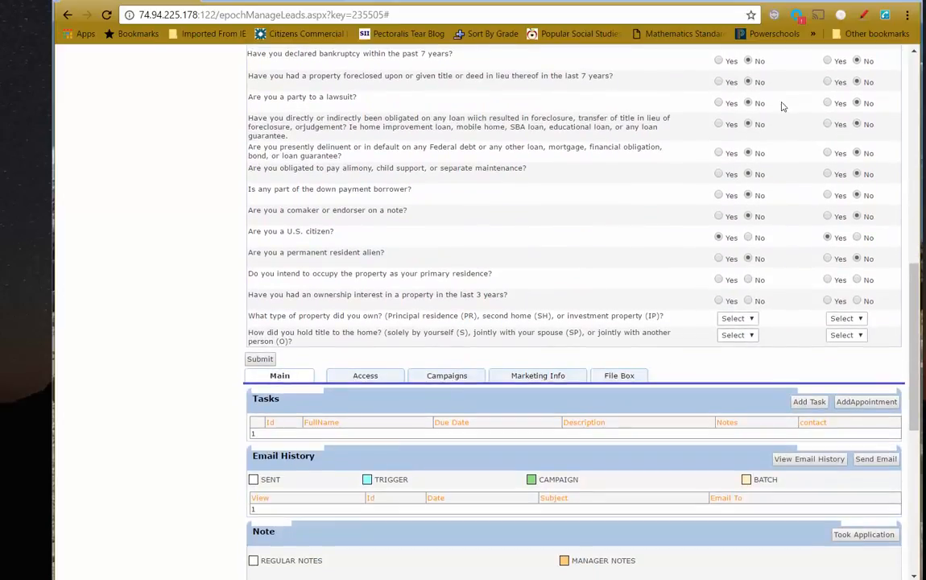
{"action": "scroll", "coordinate": [781, 106], "scroll_direction": "up", "scroll_amount": 2}
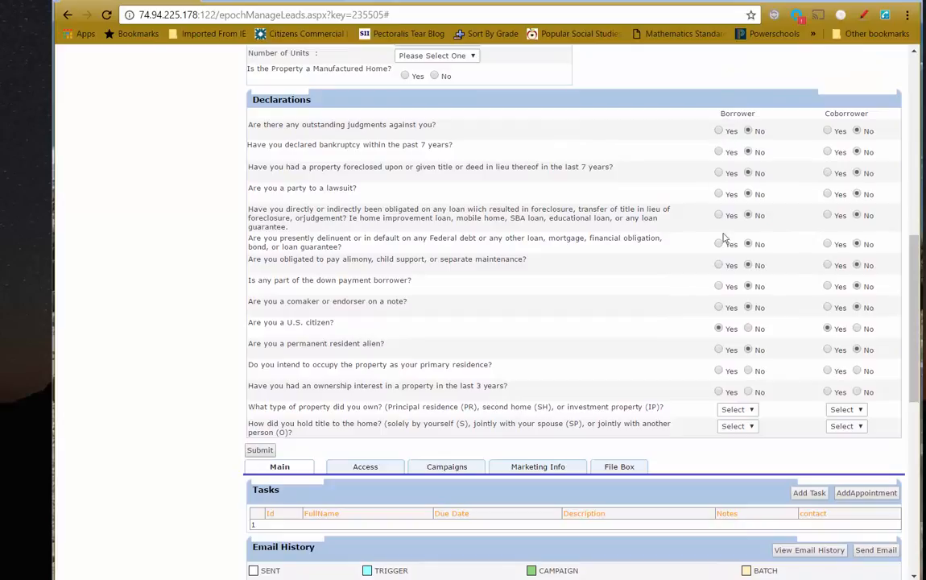
{"action": "left_click", "coordinate": [750, 371]}
{"action": "left_click", "coordinate": [257, 450]}
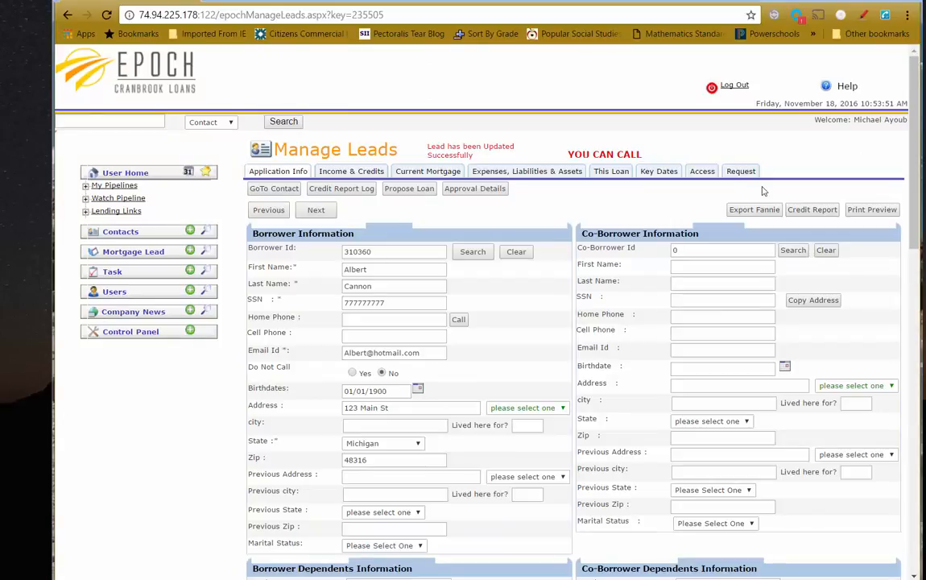
After the empty-city export error, enter Shelby Township as the subject property city and save
{"action": "left_click", "coordinate": [757, 209]}
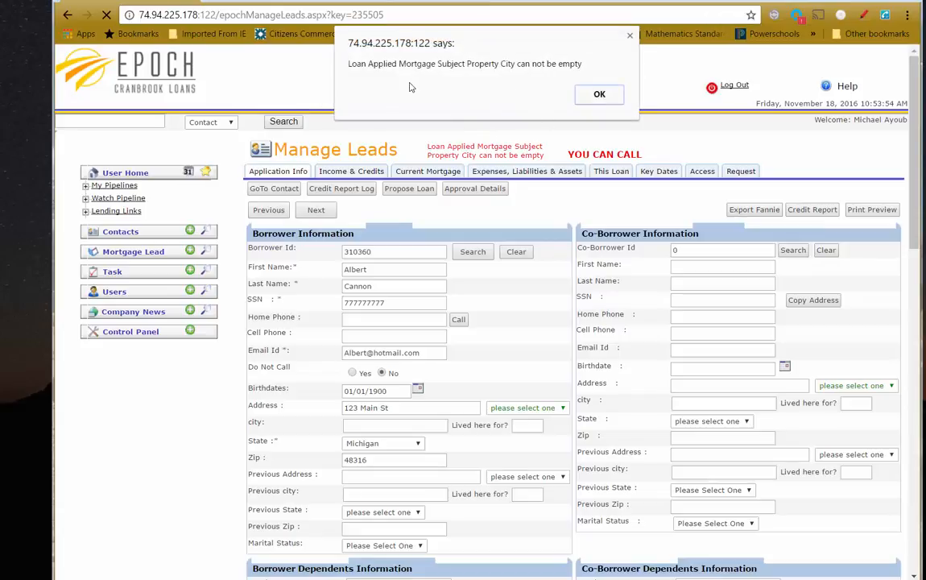
{"action": "left_click", "coordinate": [600, 94]}
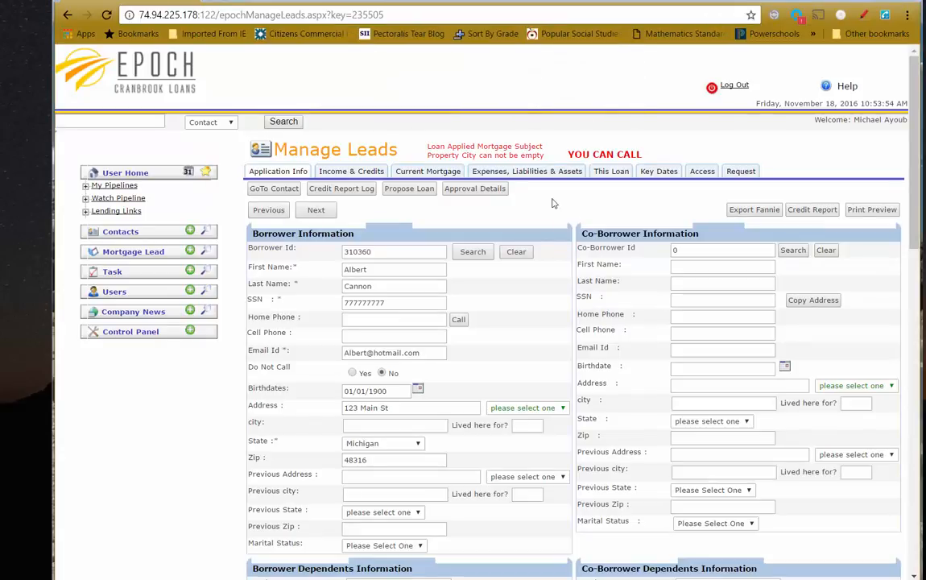
{"action": "left_click", "coordinate": [612, 170]}
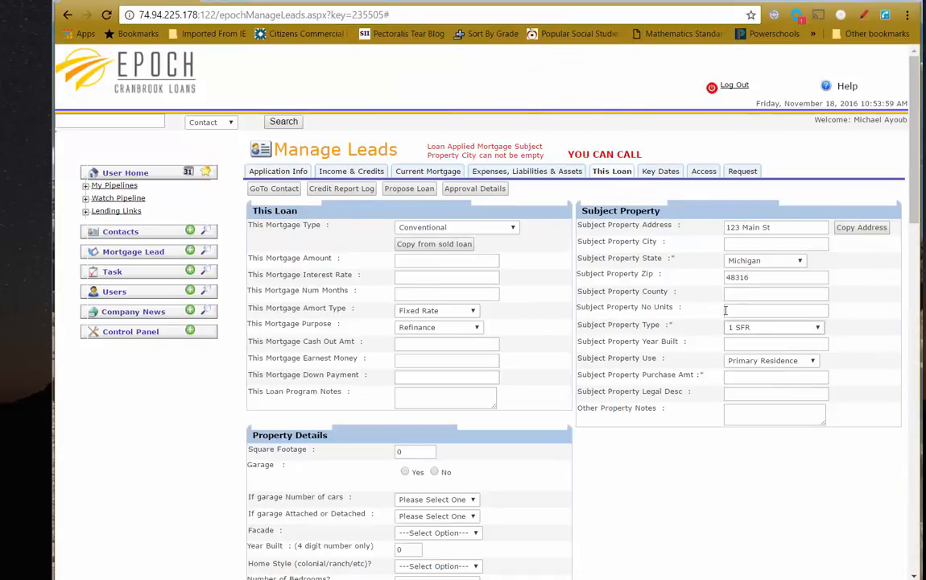
{"action": "left_click", "coordinate": [750, 242]}
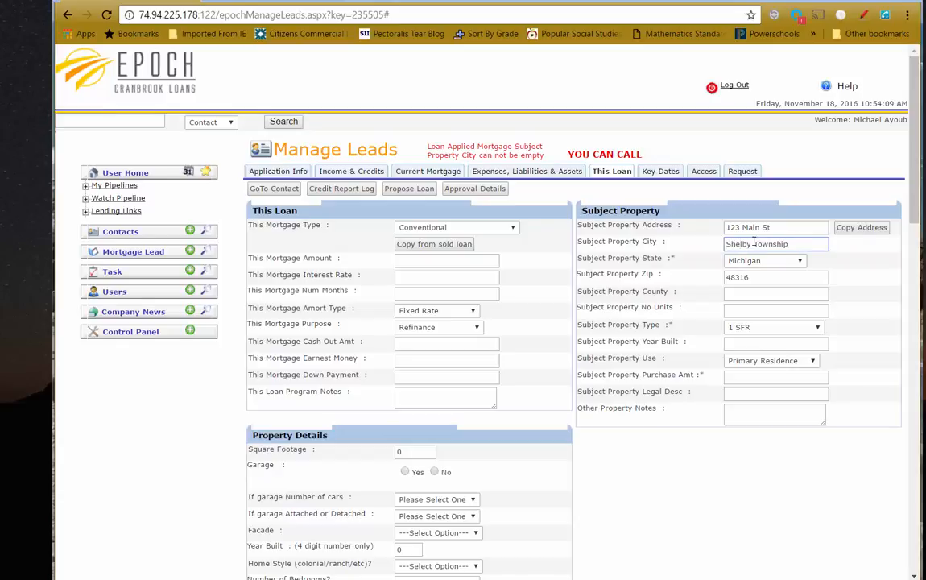
{"action": "scroll", "coordinate": [753, 241], "scroll_direction": "down", "scroll_amount": 5}
{"action": "scroll", "coordinate": [312, 398], "scroll_direction": "down", "scroll_amount": 5}
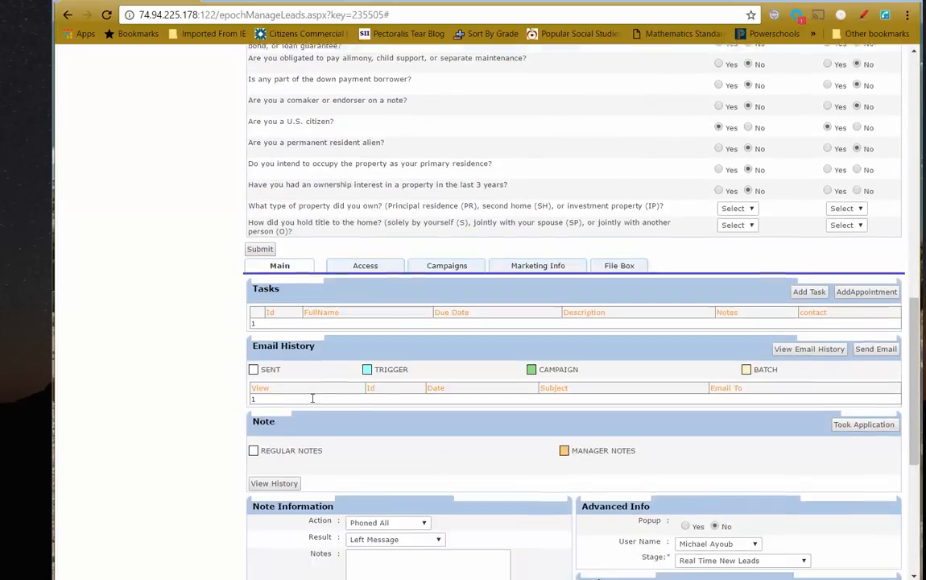
{"action": "left_click", "coordinate": [258, 238]}
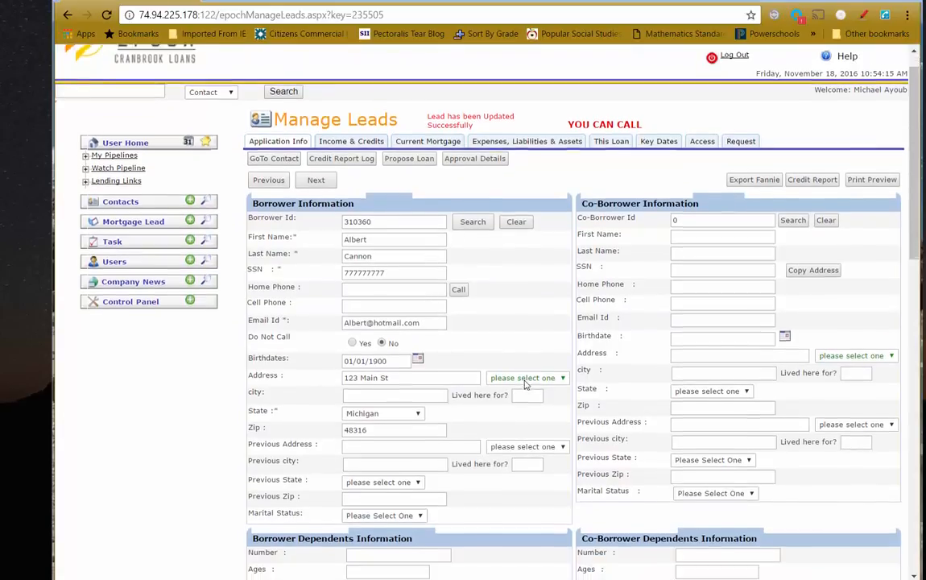
Fill in Shelby Township as the borrower's city and retry the export, which flags missing units
{"action": "scroll", "coordinate": [528, 386], "scroll_direction": "down", "scroll_amount": 1}
{"action": "left_click", "coordinate": [381, 372]}
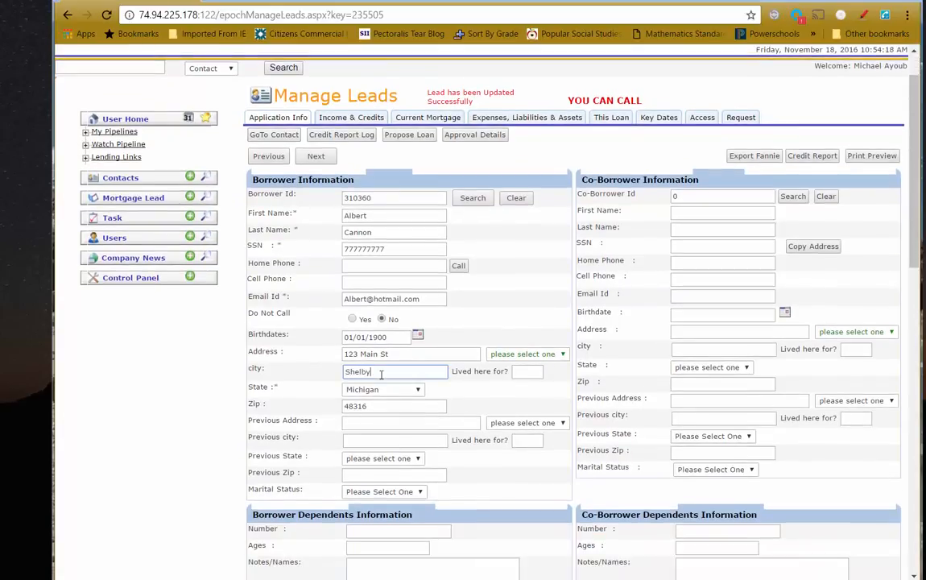
{"action": "scroll", "coordinate": [381, 373], "scroll_direction": "down", "scroll_amount": 8}
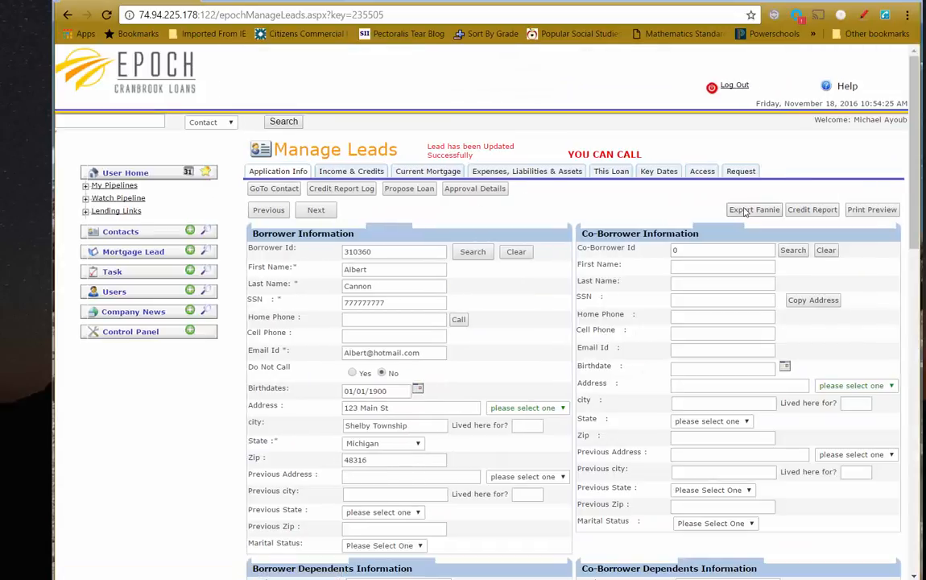
{"action": "left_click", "coordinate": [744, 211]}
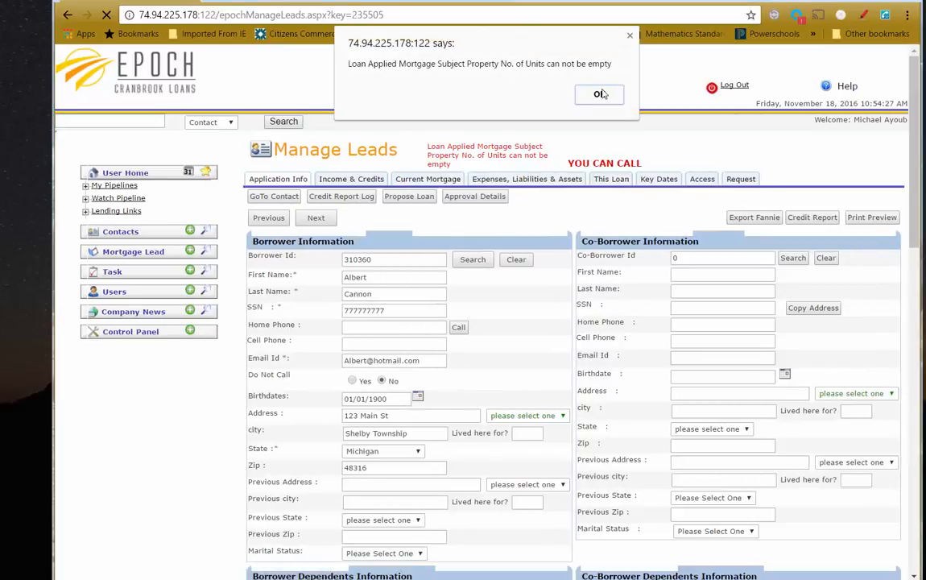
{"action": "left_click", "coordinate": [600, 95]}
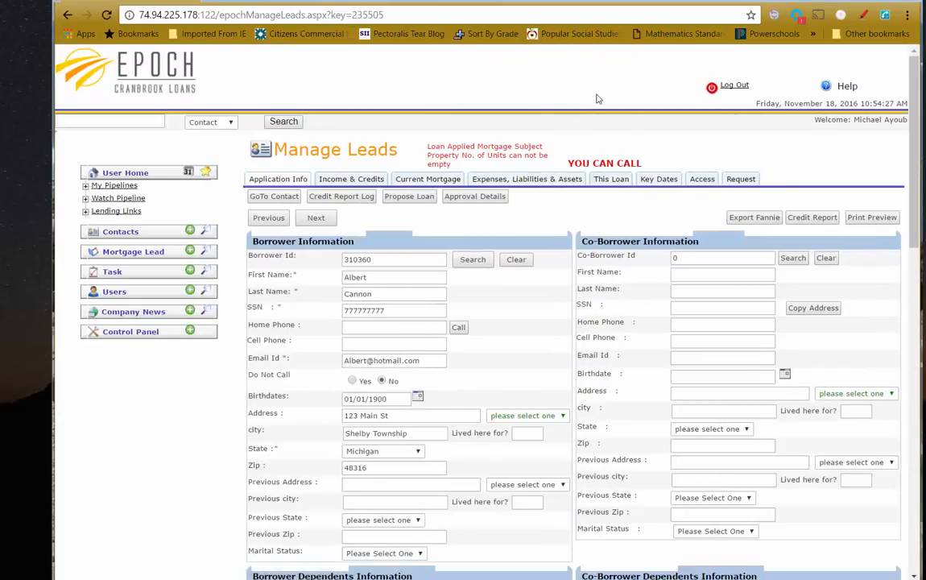
Enter 1 as the subject property's number of units, save, and retry the Fannie Mae export
{"action": "left_click", "coordinate": [612, 180]}
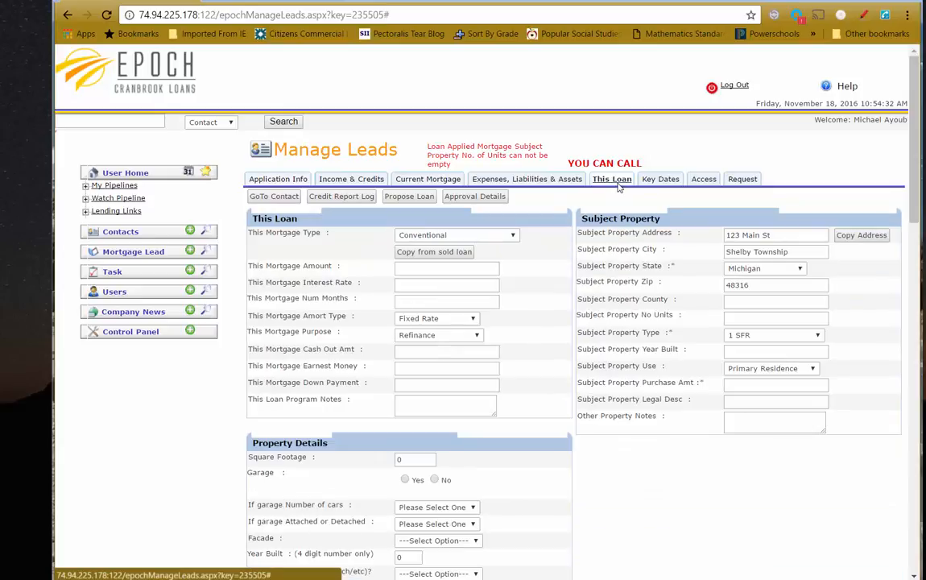
{"action": "right_click", "coordinate": [755, 319]}
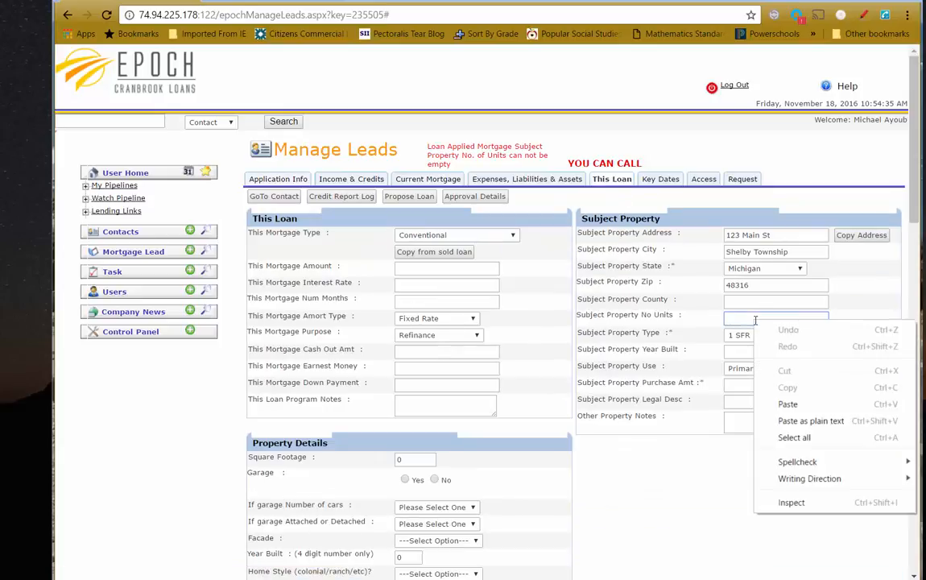
{"action": "left_click", "coordinate": [728, 319]}
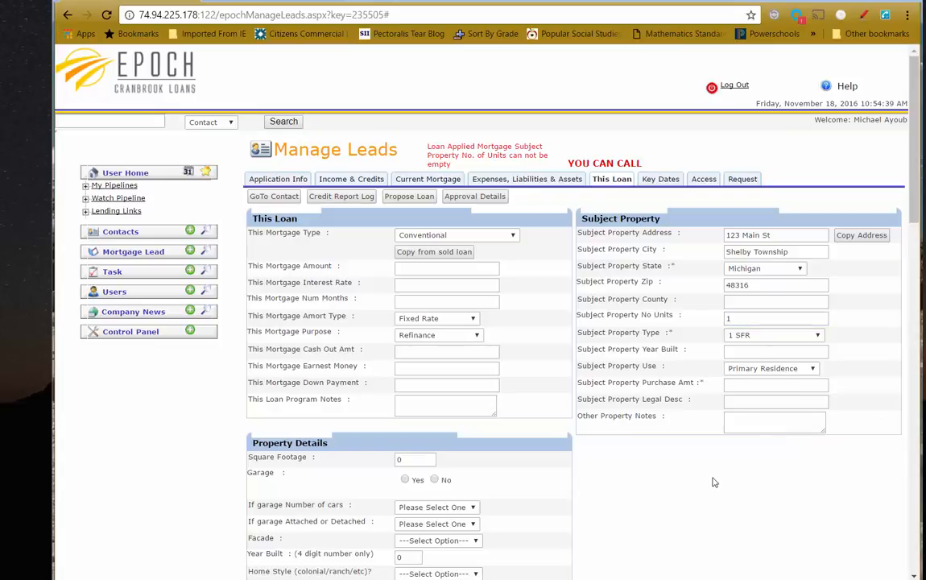
{"action": "scroll", "coordinate": [629, 487], "scroll_direction": "down", "scroll_amount": 5}
{"action": "scroll", "coordinate": [547, 492], "scroll_direction": "down", "scroll_amount": 5}
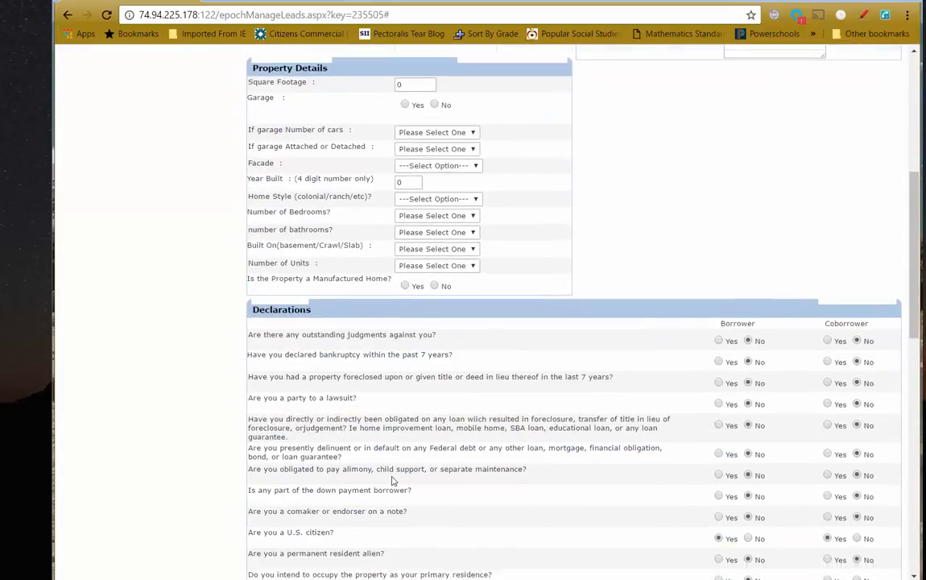
{"action": "left_click", "coordinate": [260, 300]}
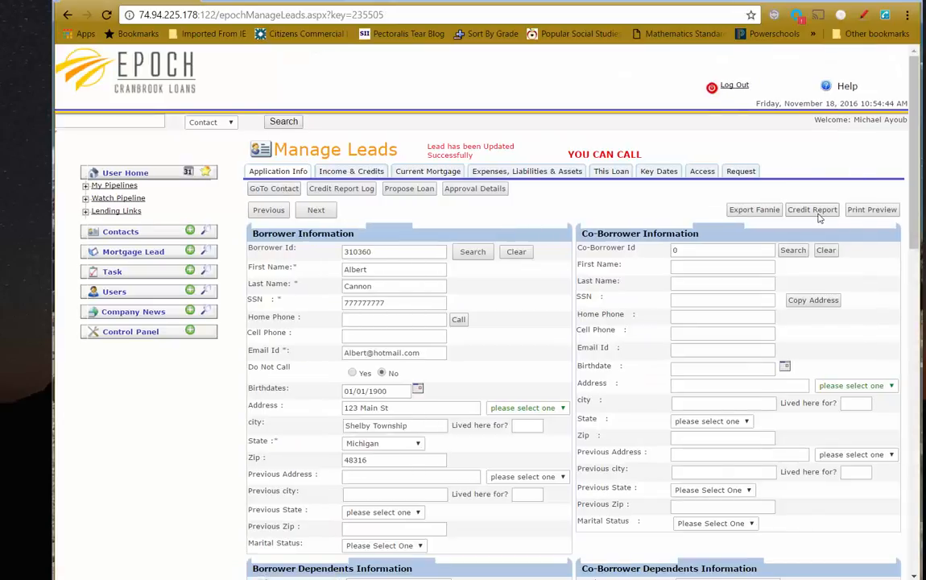
{"action": "left_click", "coordinate": [737, 210]}
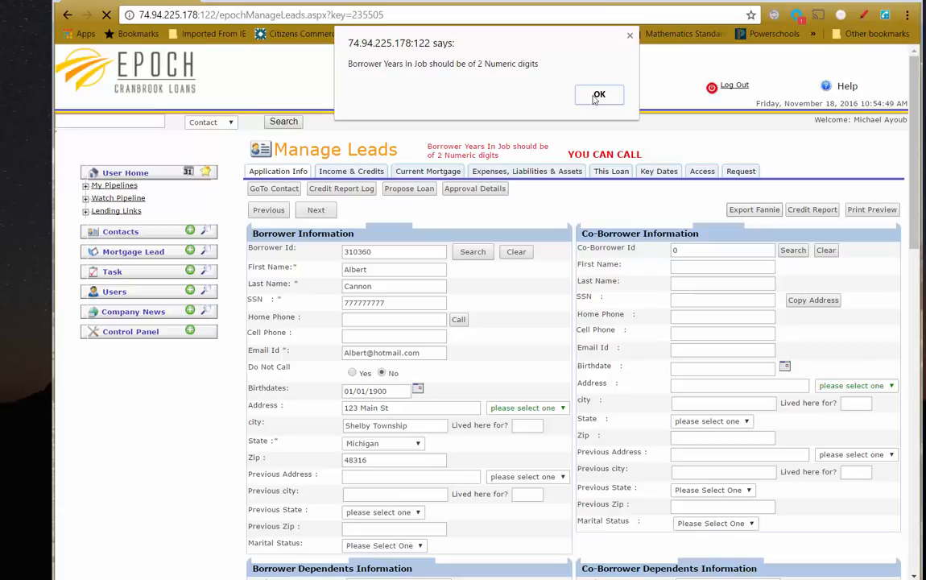
{"action": "left_click", "coordinate": [598, 95]}
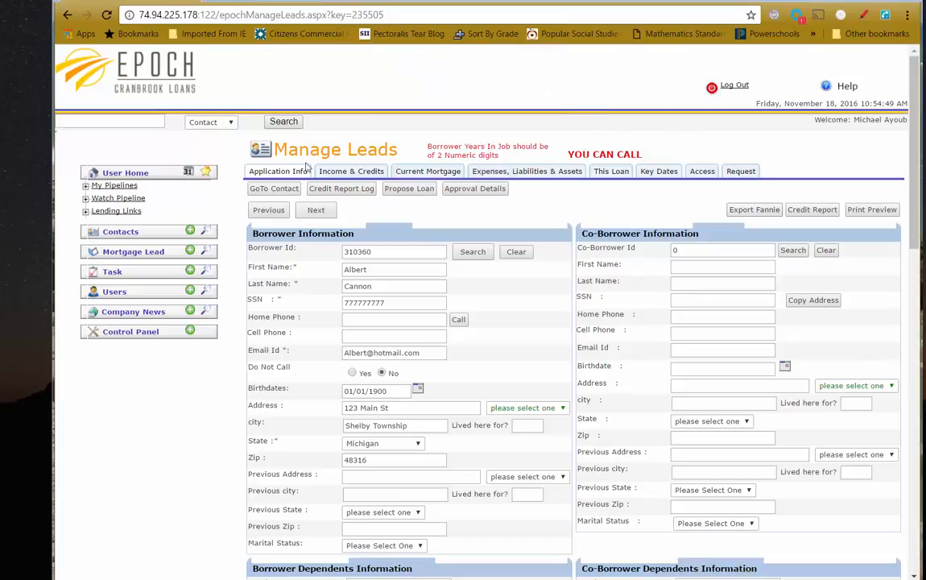
On Income & Credits, enter 3 years on job and 5 years in profession, then save
{"action": "left_click", "coordinate": [353, 173]}
{"action": "left_click", "coordinate": [397, 263]}
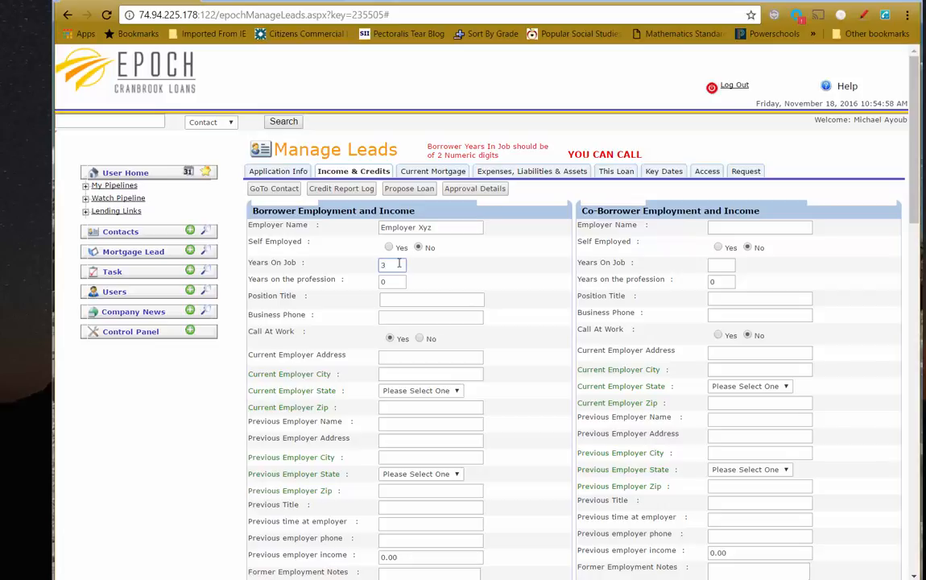
{"action": "scroll", "coordinate": [378, 265], "scroll_direction": "down", "scroll_amount": 1}
{"action": "key", "text": "Tab"}
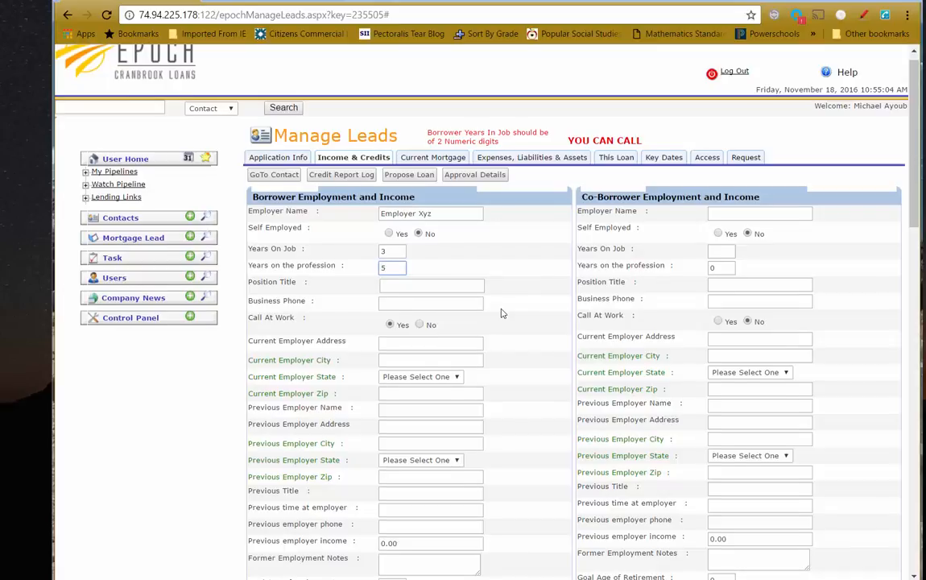
{"action": "scroll", "coordinate": [501, 314], "scroll_direction": "down", "scroll_amount": 7}
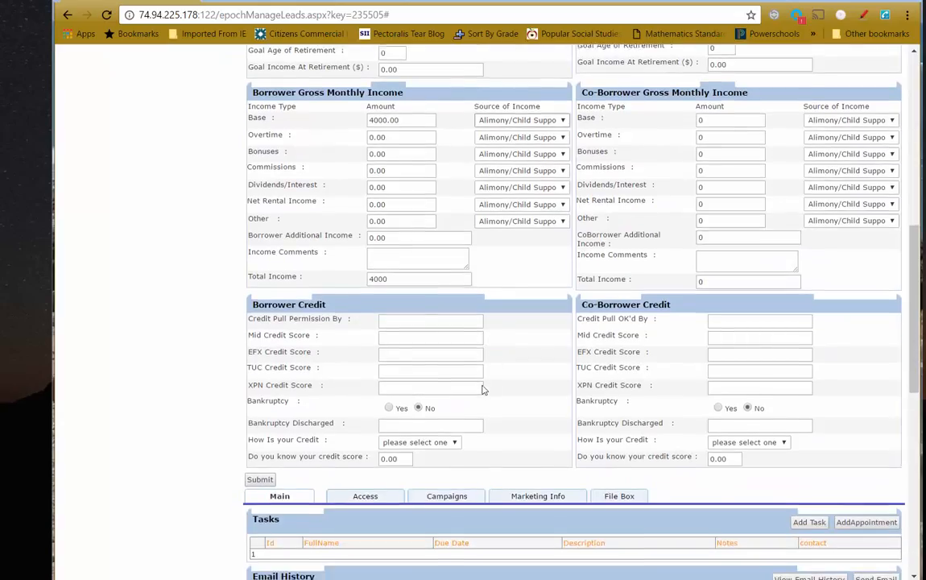
{"action": "left_click", "coordinate": [260, 479]}
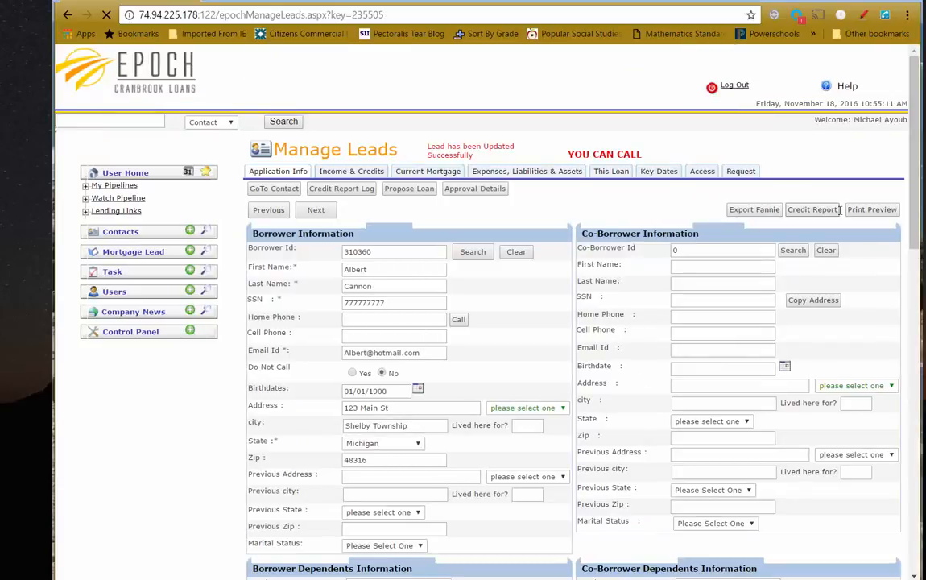
{"action": "left_click", "coordinate": [749, 211]}
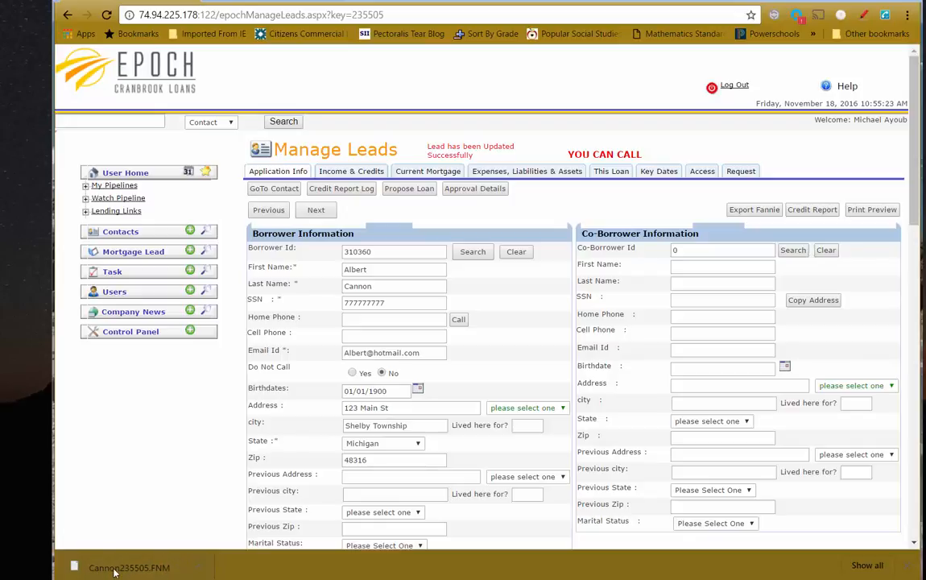
{"action": "left_click", "coordinate": [384, 285]}
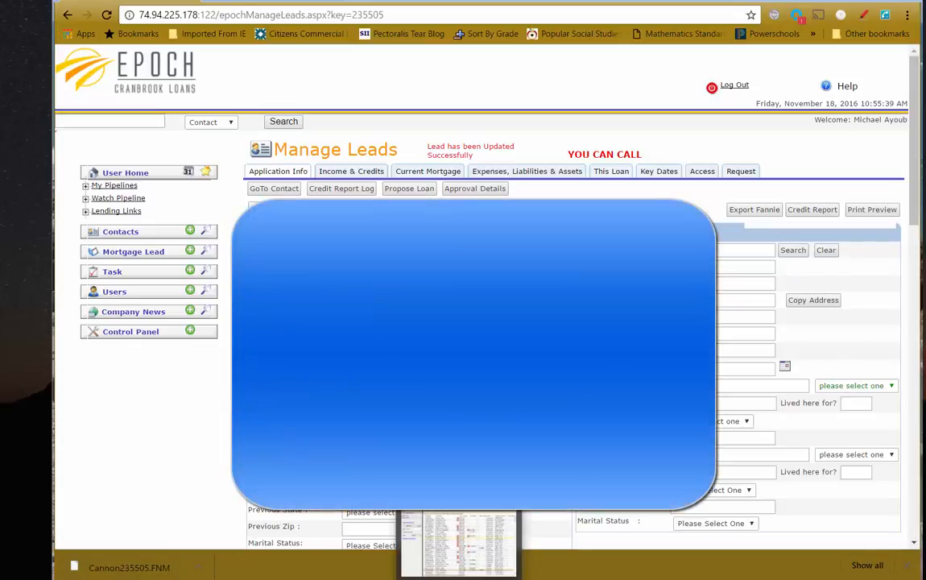
Switch to BytePro, keep Active Files as the sub folder, and start a new loan file
{"action": "left_click", "coordinate": [459, 578]}
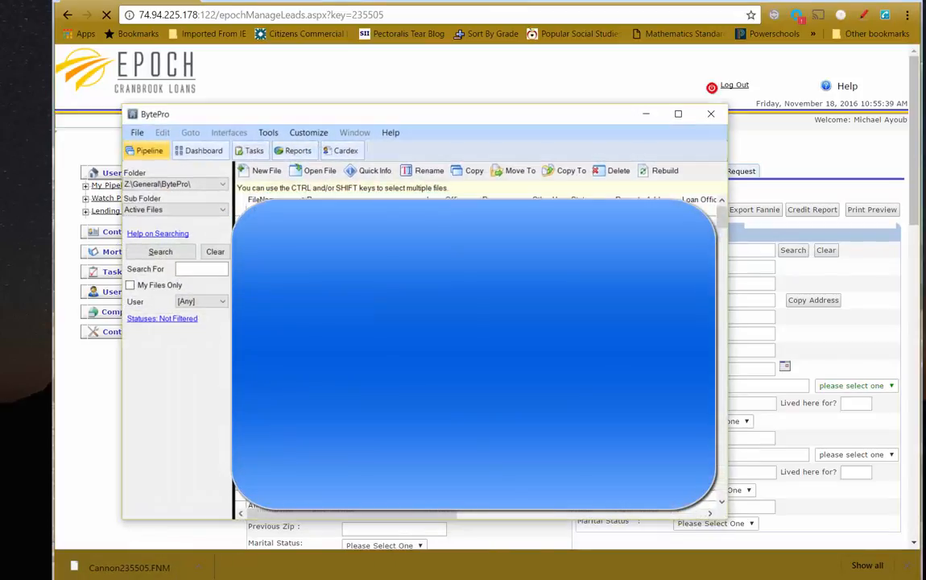
{"action": "left_click", "coordinate": [207, 211]}
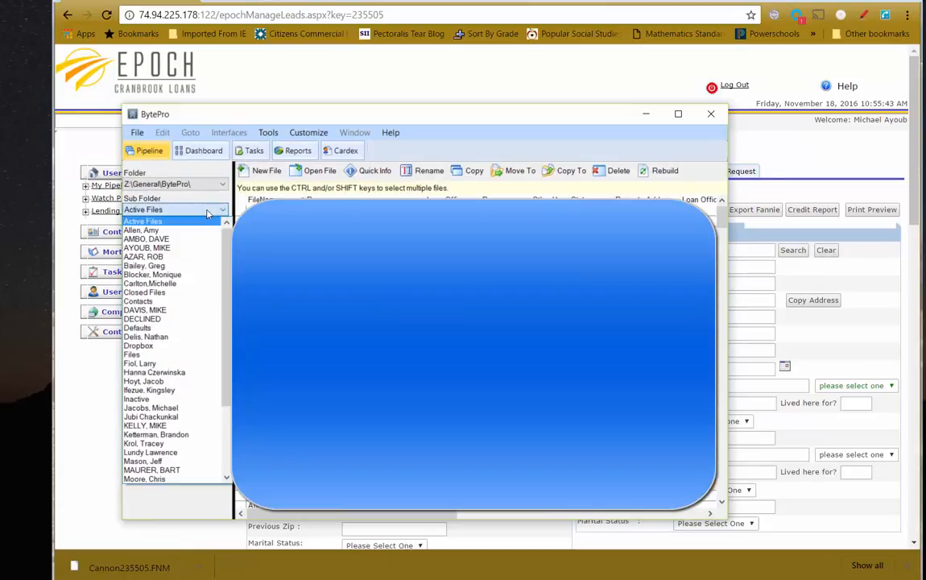
{"action": "left_click", "coordinate": [207, 211]}
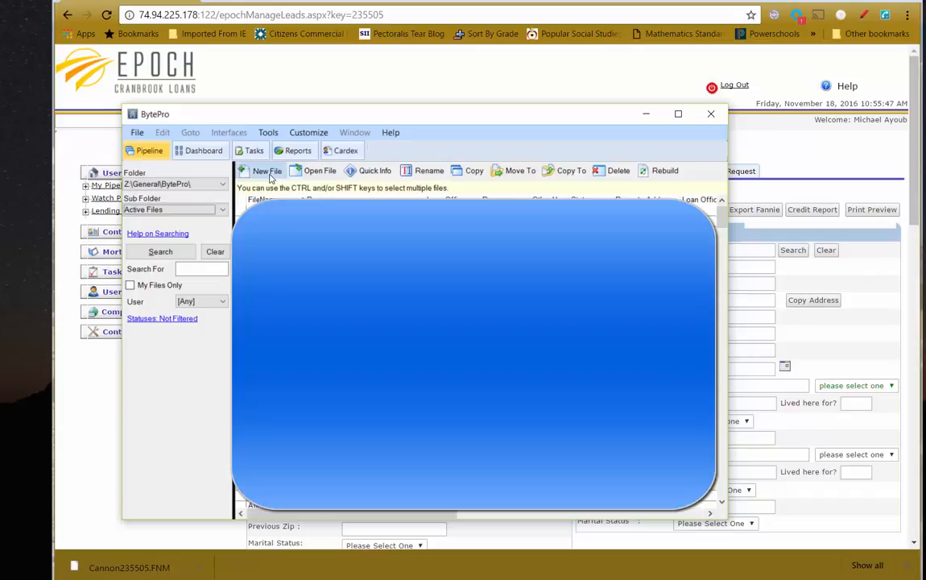
{"action": "left_click", "coordinate": [270, 174]}
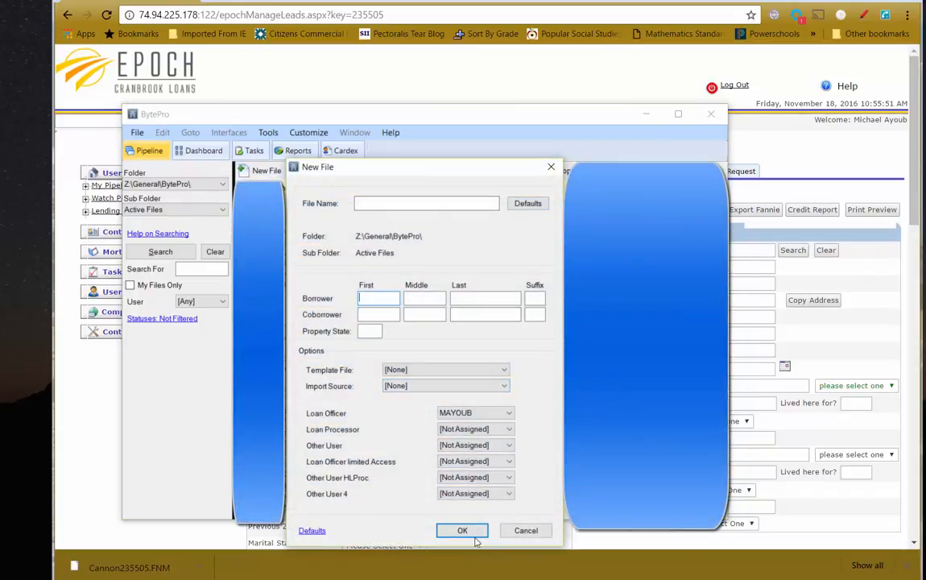
{"action": "left_click", "coordinate": [388, 204]}
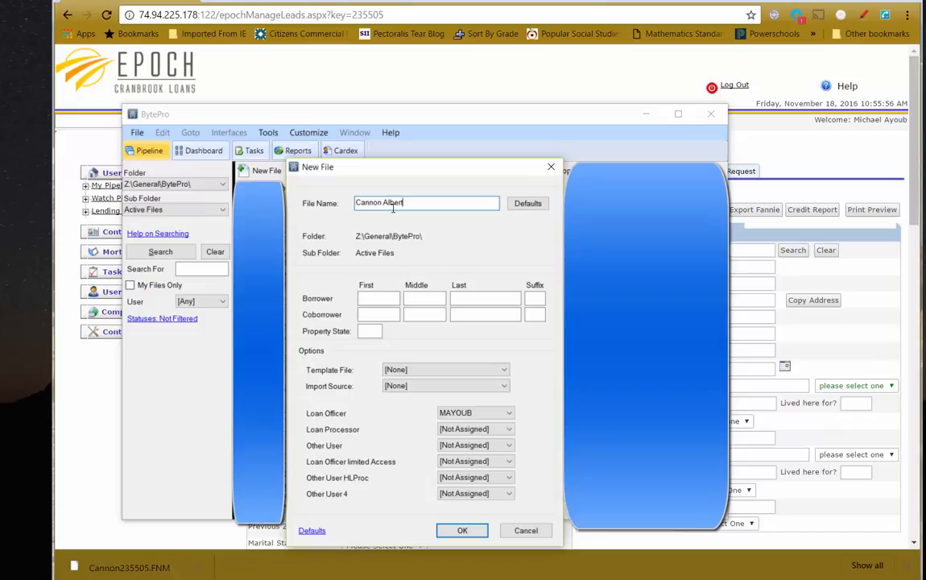
{"action": "left_click", "coordinate": [369, 332]}
{"action": "type", "text": "Mich"}
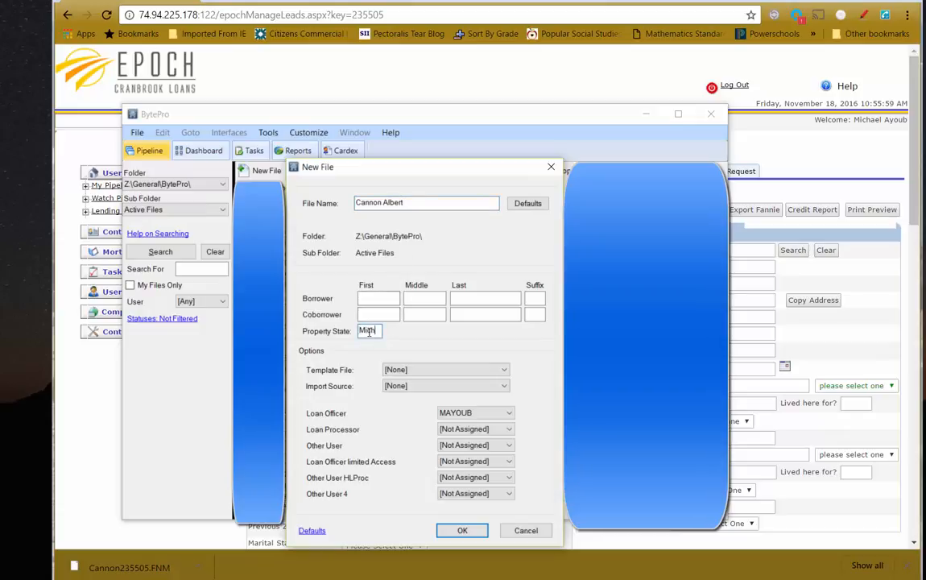
{"action": "type", "text": "iga"}
{"action": "left_click_drag", "start_coordinate": [407, 203], "coordinate": [356, 202]}
{"action": "key", "text": "BackSpace"}
{"action": "right_click", "coordinate": [384, 299]}
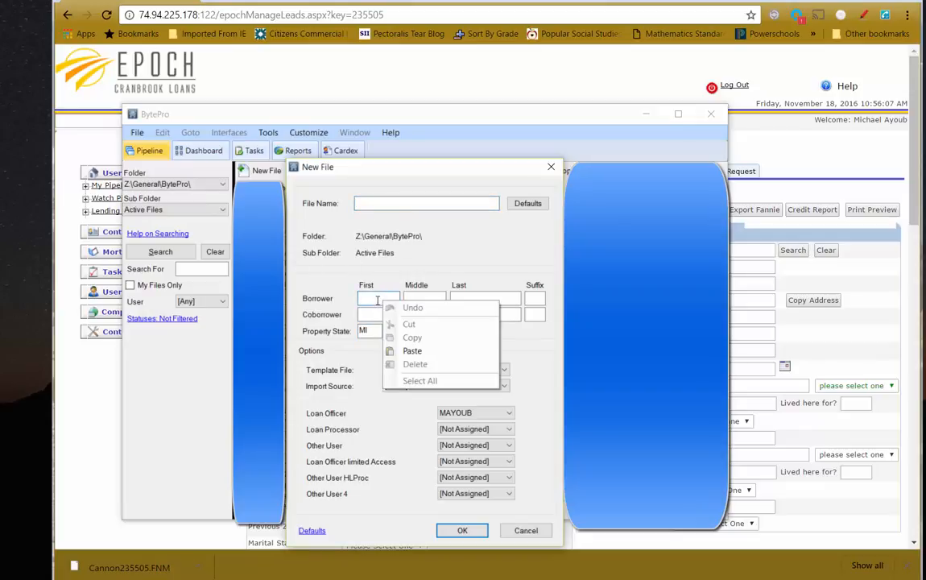
{"action": "left_click", "coordinate": [377, 301]}
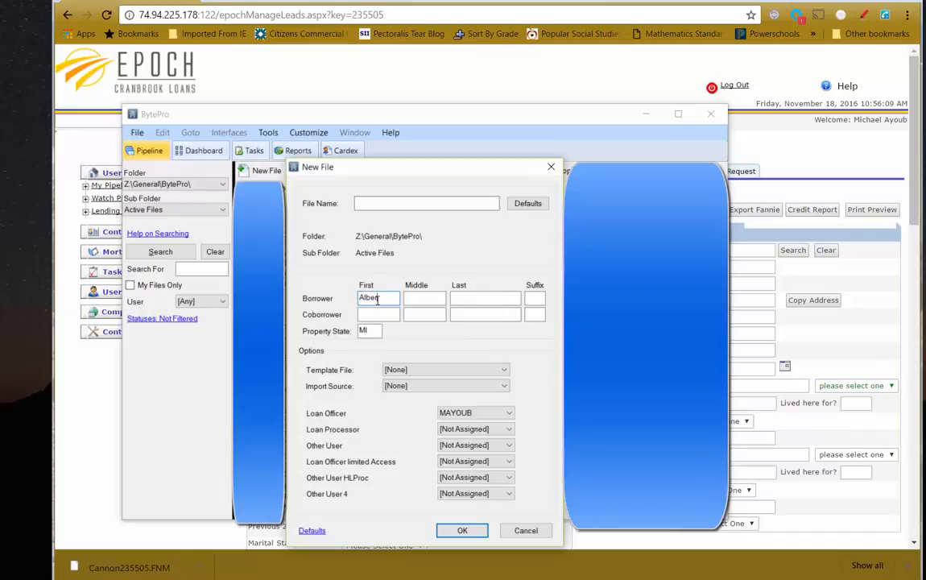
{"action": "key", "text": "Tab"}
{"action": "key", "text": "Tab"}
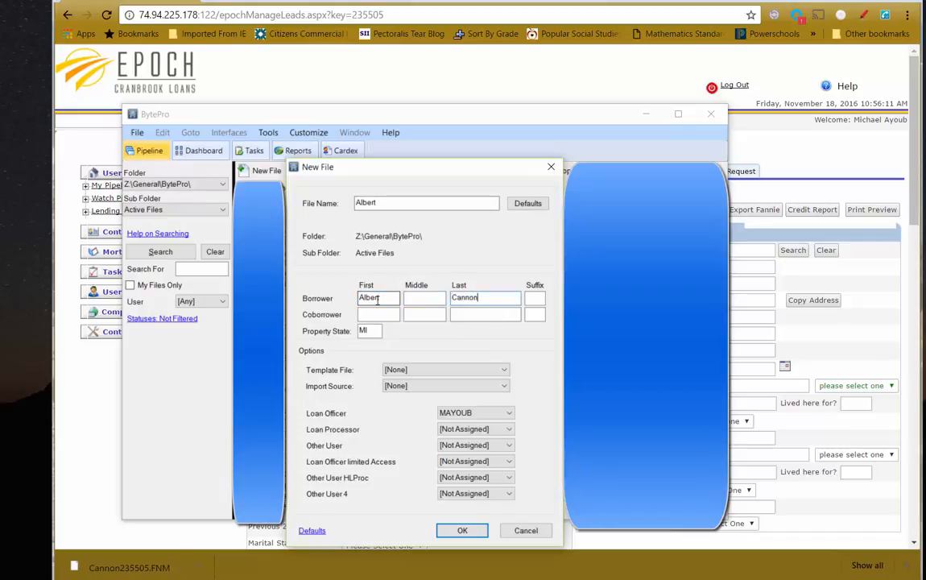
Leave the template file as [None] and choose Fannie Mae File as the import source
{"action": "left_click", "coordinate": [443, 369]}
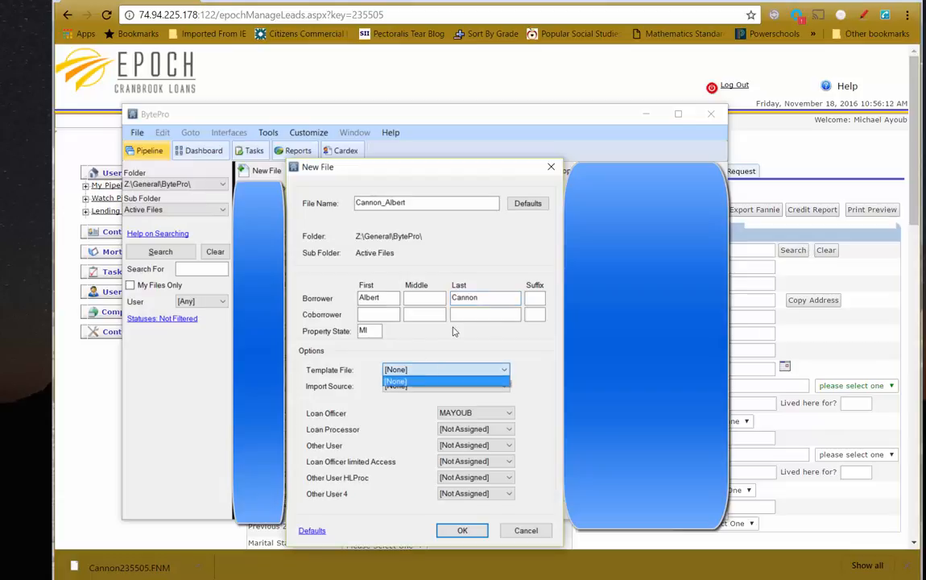
{"action": "left_click", "coordinate": [403, 380]}
{"action": "left_click", "coordinate": [439, 385]}
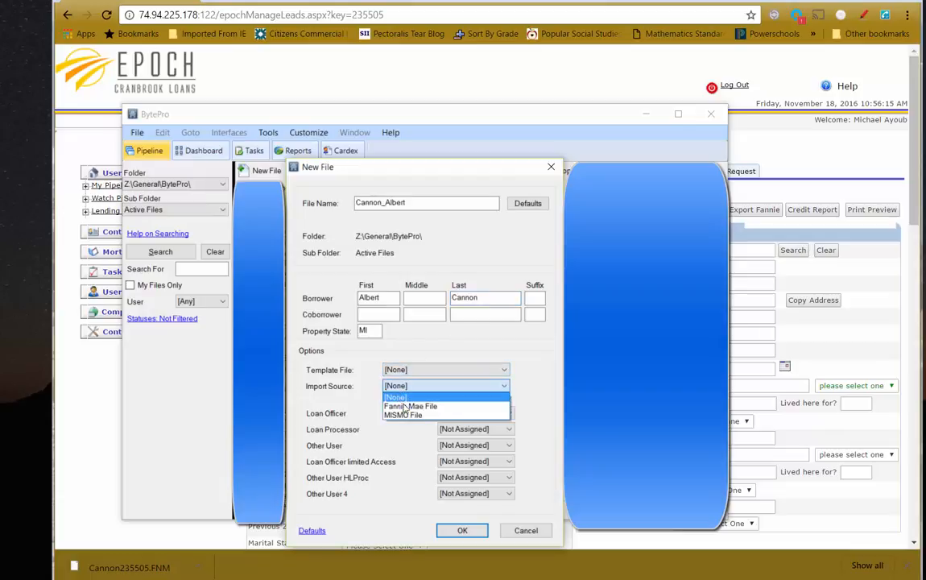
{"action": "left_click", "coordinate": [406, 407]}
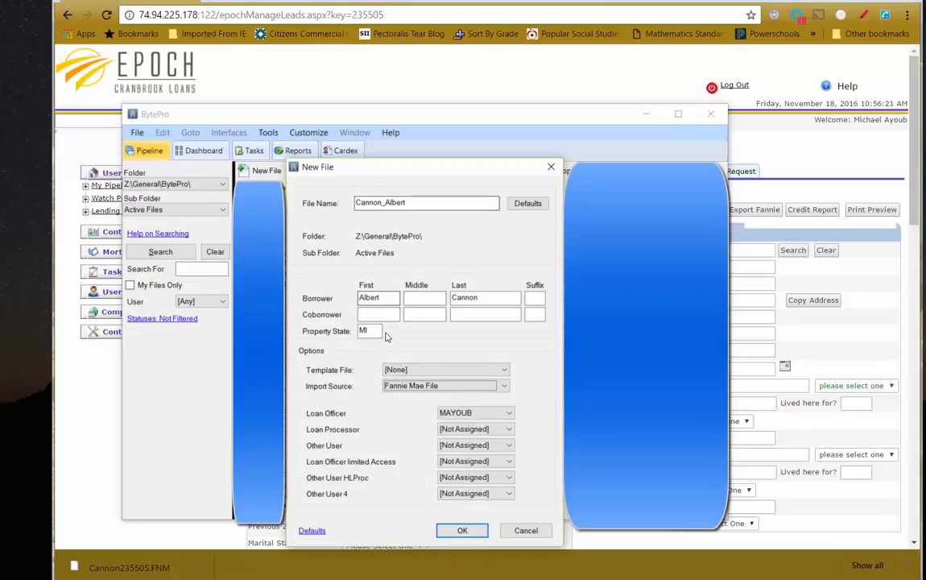
{"action": "left_click", "coordinate": [391, 298]}
{"action": "left_click", "coordinate": [477, 298]}
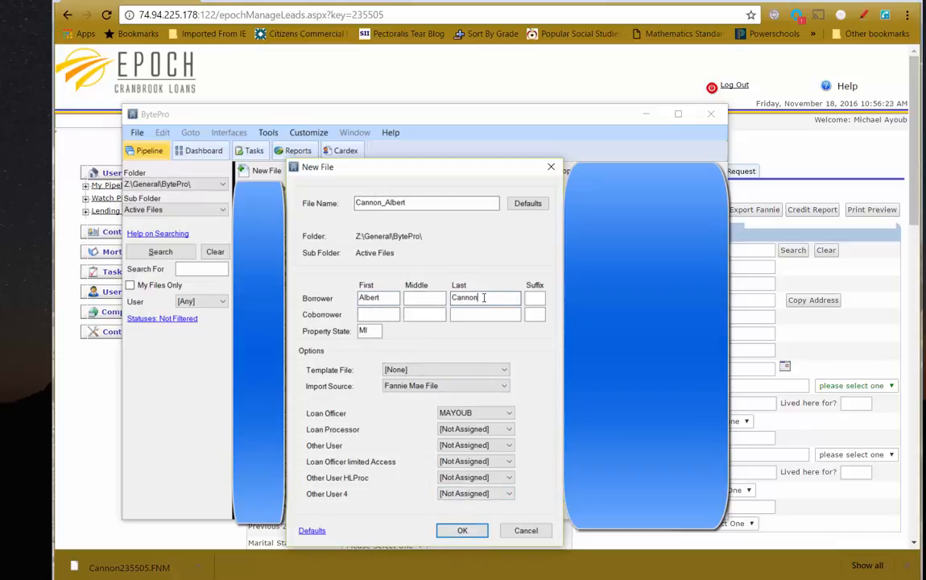
{"action": "left_click", "coordinate": [416, 202]}
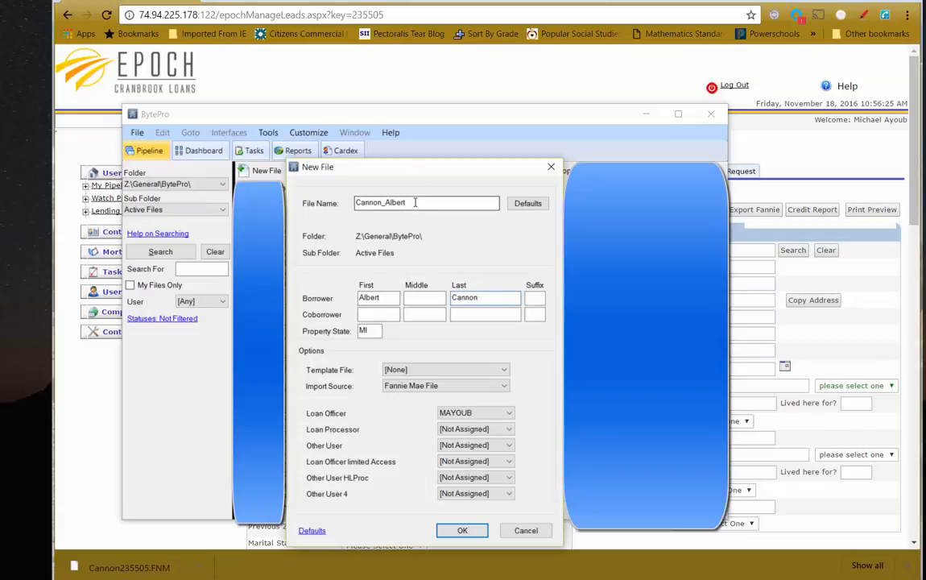
{"action": "left_click", "coordinate": [376, 332]}
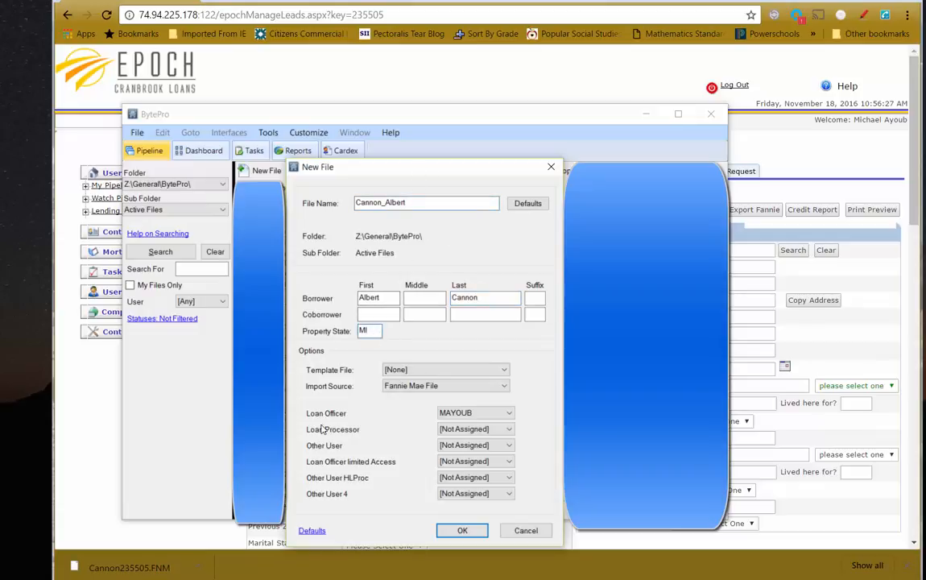
{"action": "left_click", "coordinate": [429, 386]}
{"action": "left_click", "coordinate": [342, 371]}
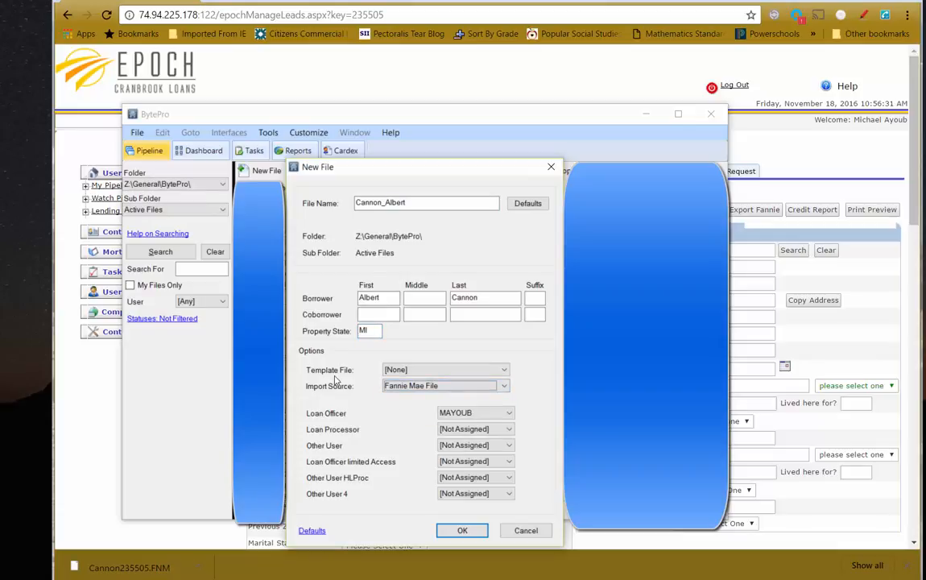
{"action": "left_click", "coordinate": [454, 532]}
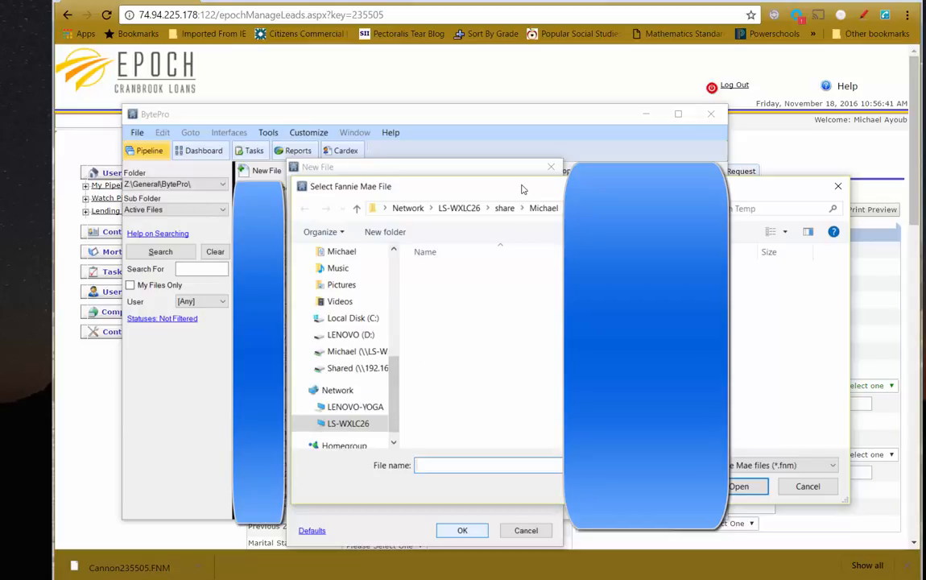
{"action": "left_click_drag", "start_coordinate": [521, 188], "coordinate": [90, 184]}
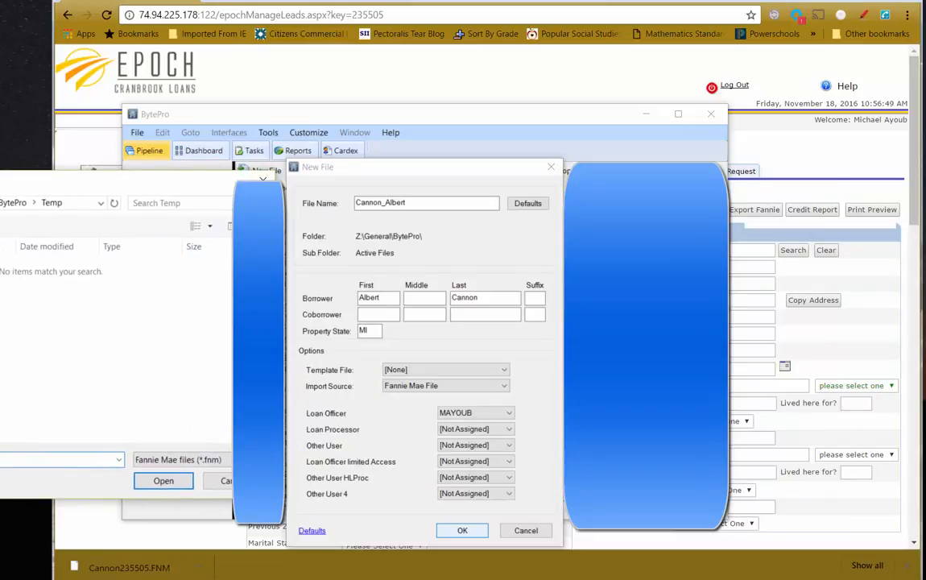
{"action": "left_click_drag", "start_coordinate": [274, 322], "coordinate": [139, 322]}
{"action": "left_click_drag", "start_coordinate": [72, 183], "coordinate": [152, 184]}
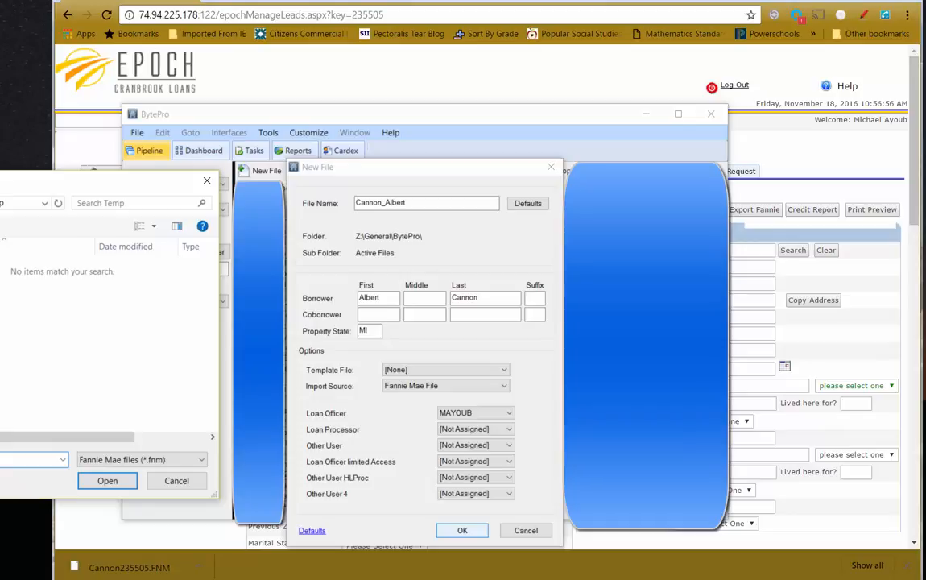
{"action": "left_click", "coordinate": [0, 282]}
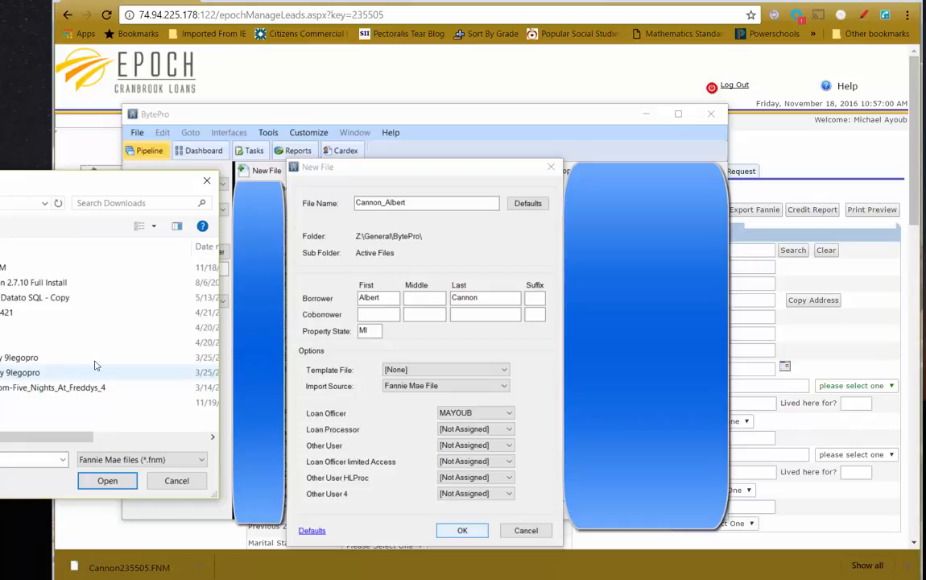
{"action": "double_click", "coordinate": [0, 267]}
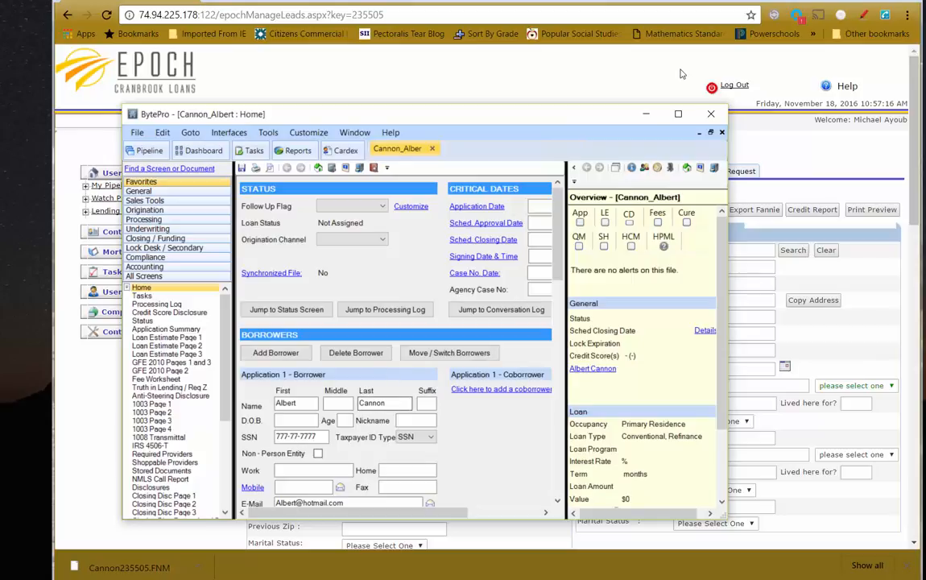
{"action": "left_click", "coordinate": [678, 114]}
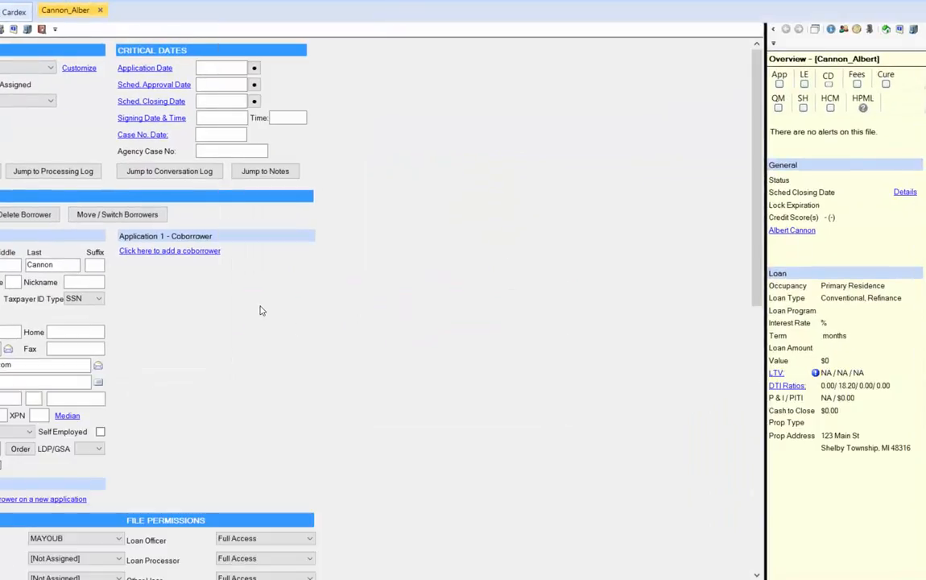
{"action": "scroll", "coordinate": [260, 310], "scroll_direction": "down", "scroll_amount": 6}
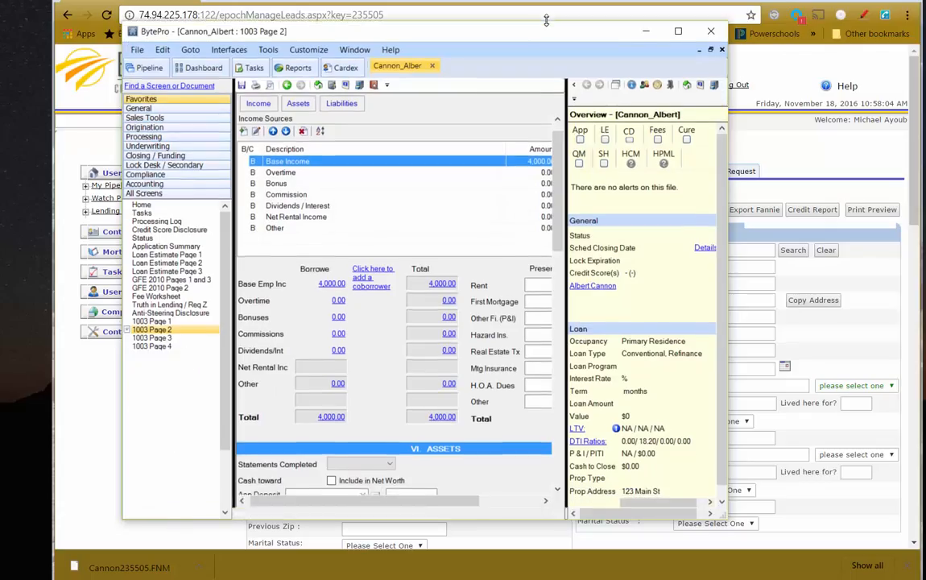
{"action": "left_click_drag", "start_coordinate": [555, 41], "coordinate": [556, 16]}
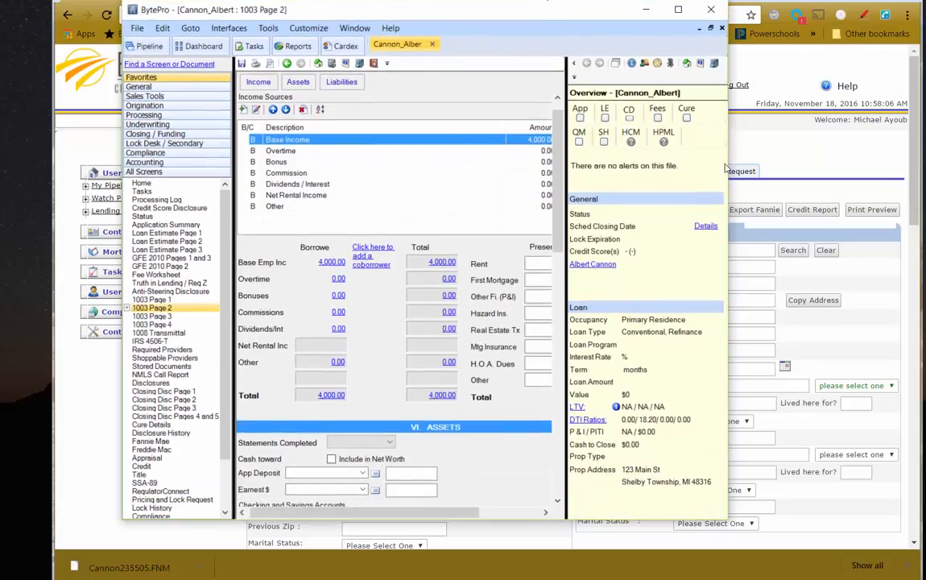
{"action": "left_click_drag", "start_coordinate": [727, 163], "coordinate": [893, 170]}
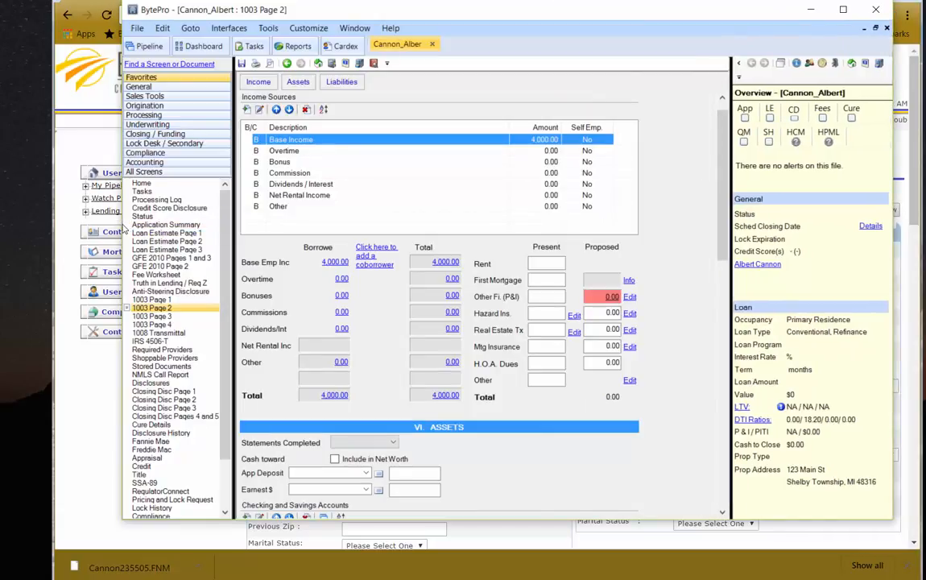
{"action": "left_click_drag", "start_coordinate": [120, 256], "coordinate": [10, 258]}
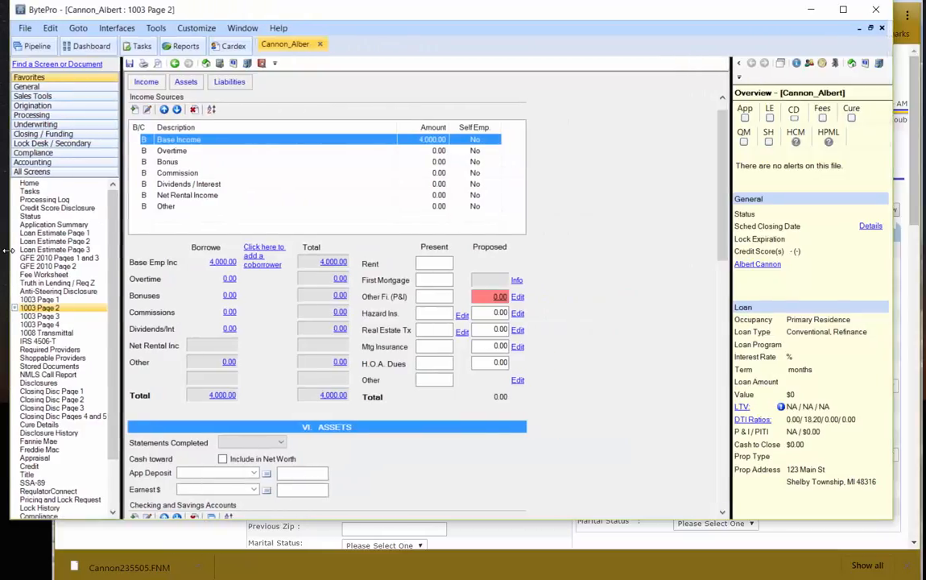
Check the imported property street address and borrower information on 1003 Page 1
{"action": "left_click", "coordinate": [39, 298]}
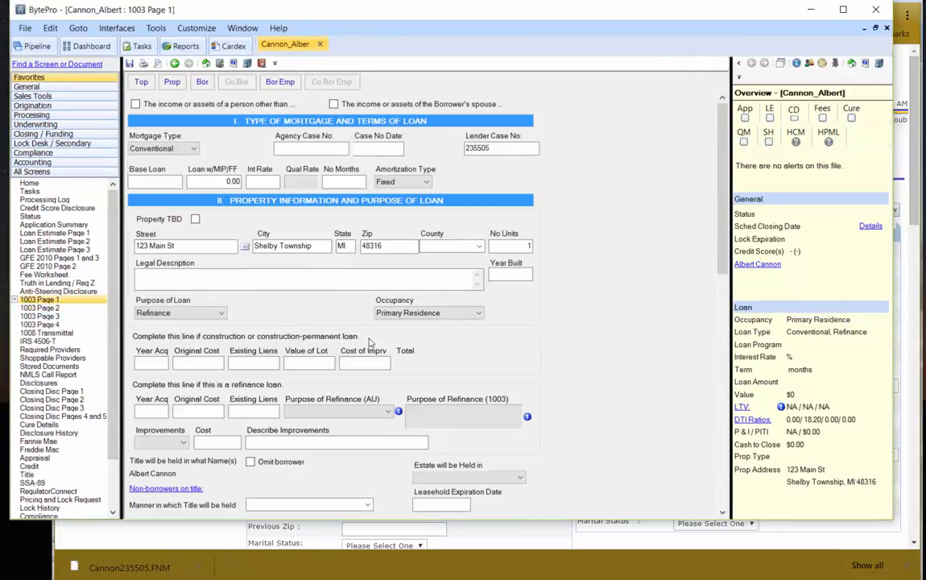
{"action": "left_click", "coordinate": [165, 245]}
{"action": "scroll", "coordinate": [365, 306], "scroll_direction": "down", "scroll_amount": 5}
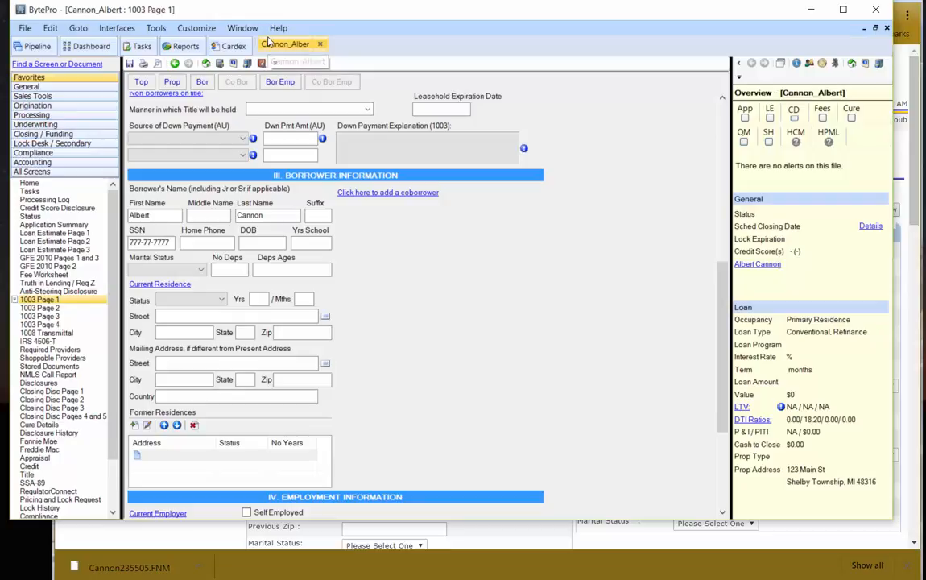
Review the nine imported liabilities on 1003 Page 2, totaling 145,698.00 with 728.00 monthly
{"action": "left_click", "coordinate": [41, 308]}
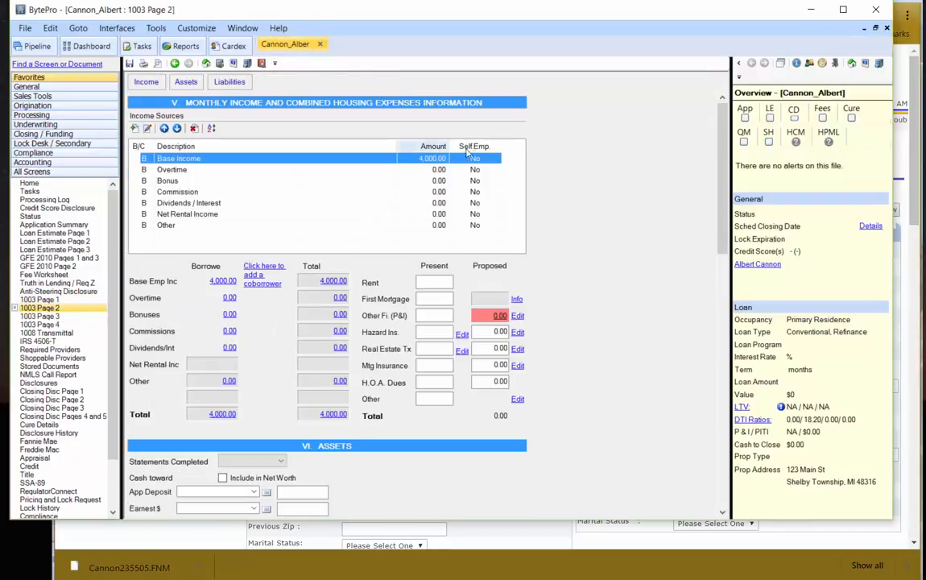
{"action": "scroll", "coordinate": [294, 315], "scroll_direction": "down", "scroll_amount": 1}
{"action": "scroll", "coordinate": [295, 315], "scroll_direction": "down", "scroll_amount": 10}
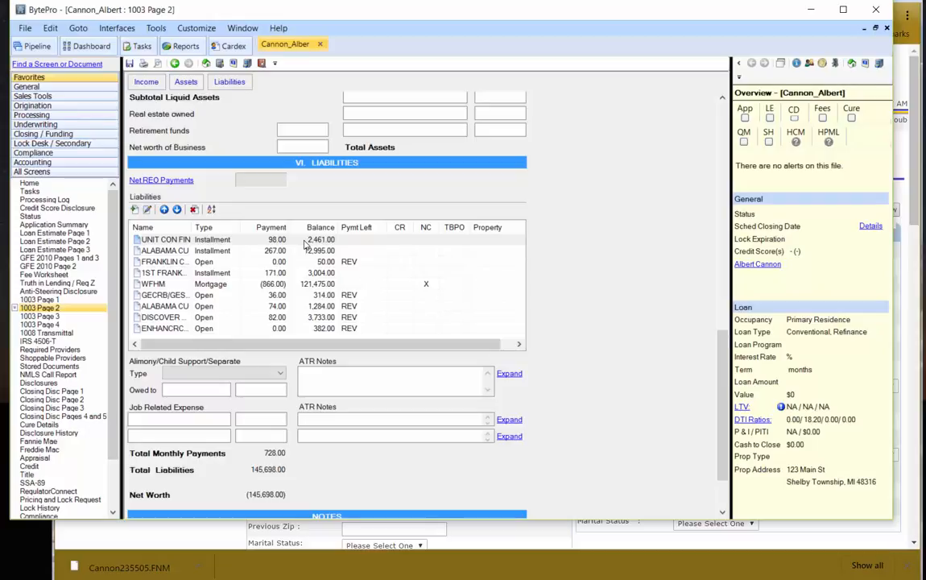
Verify the imported employer name and years on the job on 1003 Page 1
{"action": "left_click", "coordinate": [38, 298]}
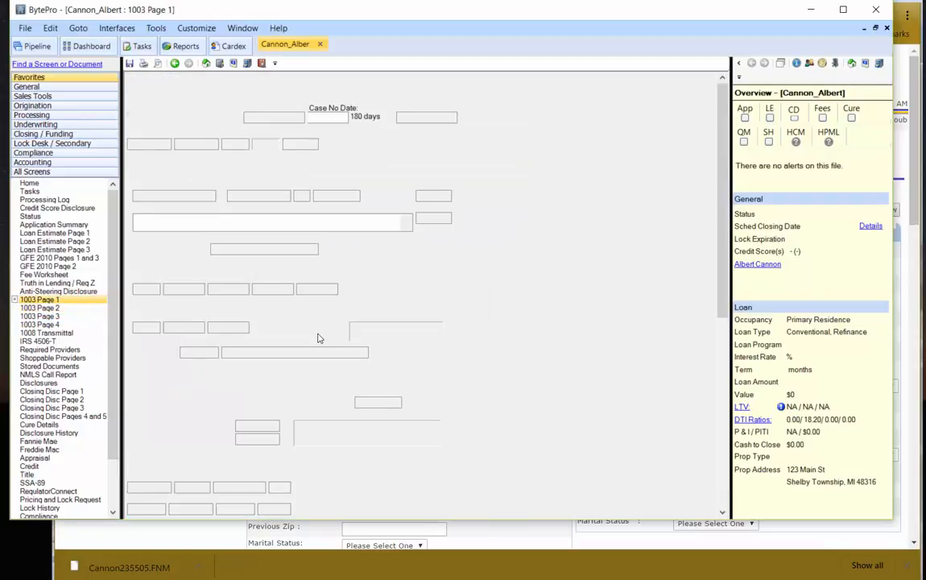
{"action": "scroll", "coordinate": [282, 338], "scroll_direction": "down", "scroll_amount": 10}
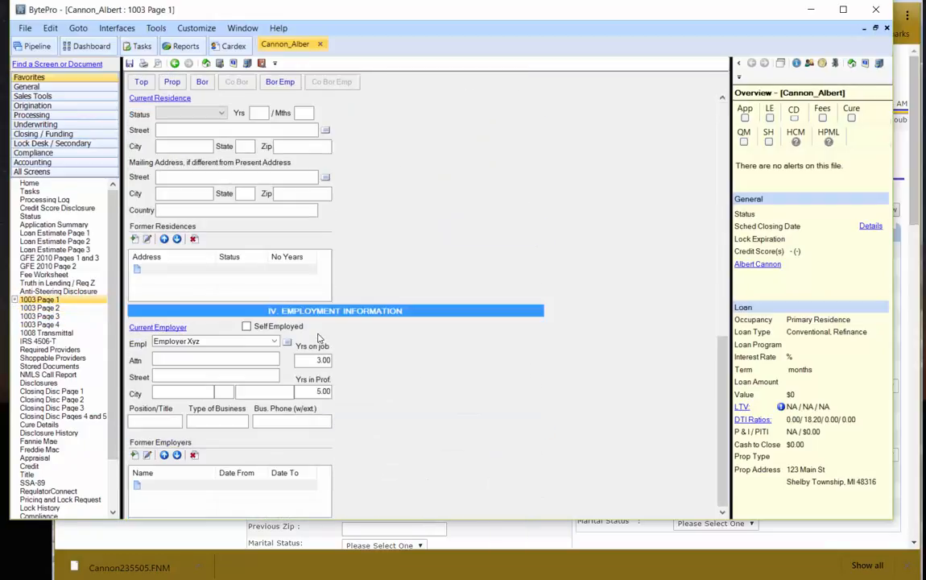
{"action": "left_click", "coordinate": [239, 340]}
{"action": "left_click", "coordinate": [310, 359]}
Review 1003 Page 3 declarations (all No, U.S. citizen Yes), then return to Page 1
{"action": "left_click", "coordinate": [51, 317]}
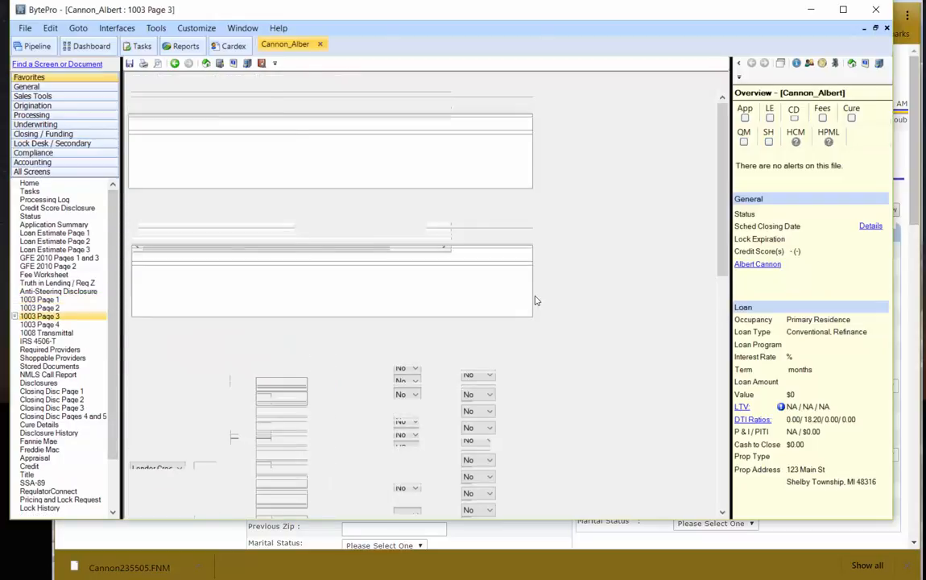
{"action": "scroll", "coordinate": [537, 300], "scroll_direction": "down", "scroll_amount": 5}
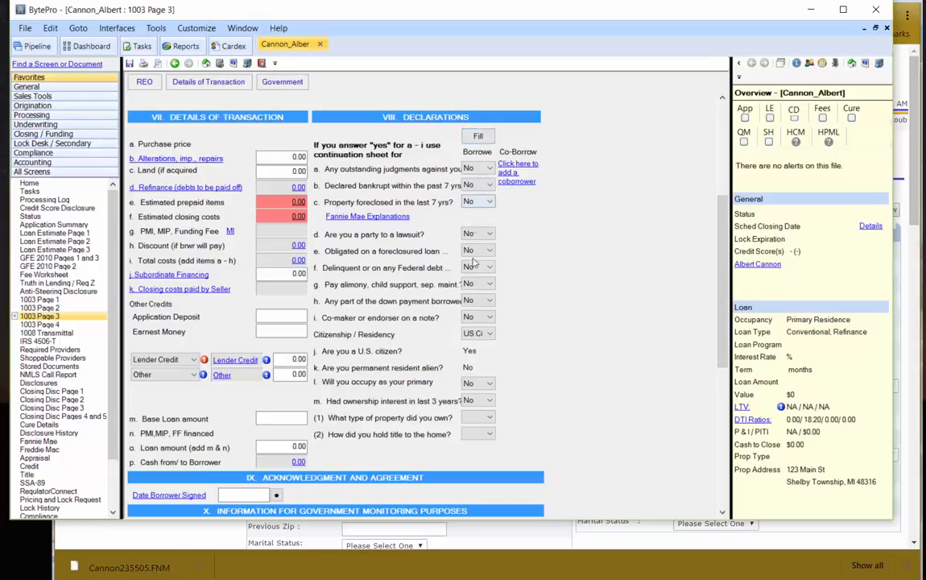
{"action": "scroll", "coordinate": [528, 402], "scroll_direction": "down", "scroll_amount": 8}
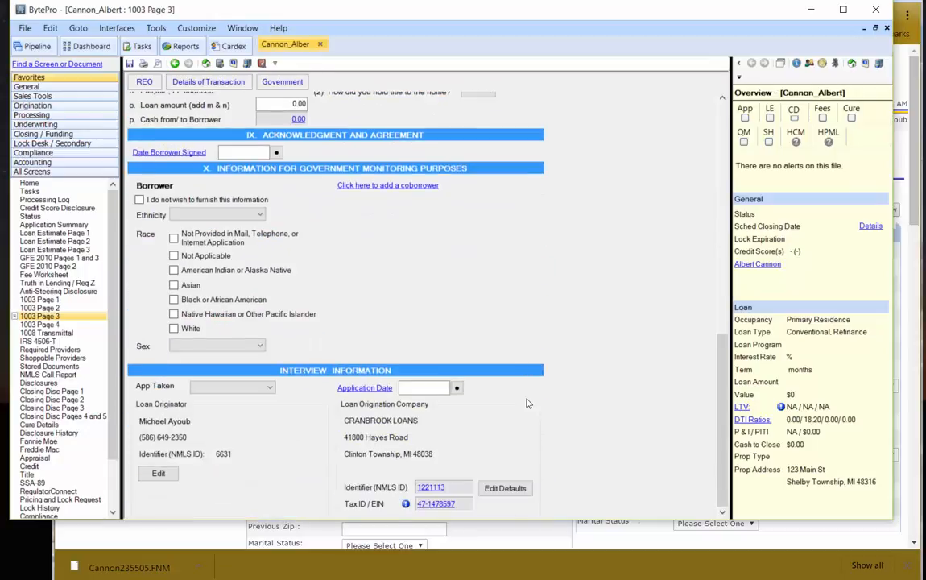
{"action": "scroll", "coordinate": [527, 403], "scroll_direction": "up", "scroll_amount": 12}
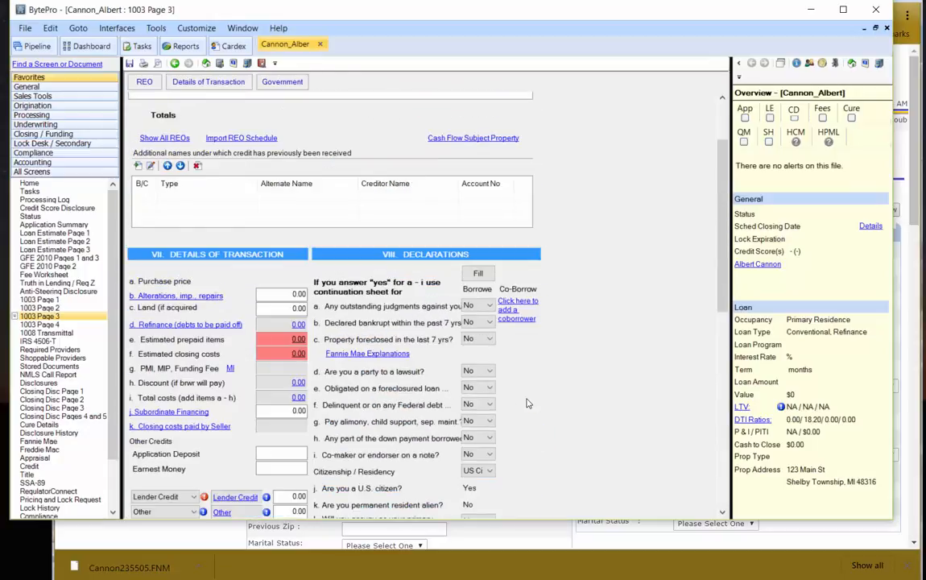
{"action": "scroll", "coordinate": [528, 403], "scroll_direction": "up", "scroll_amount": 2}
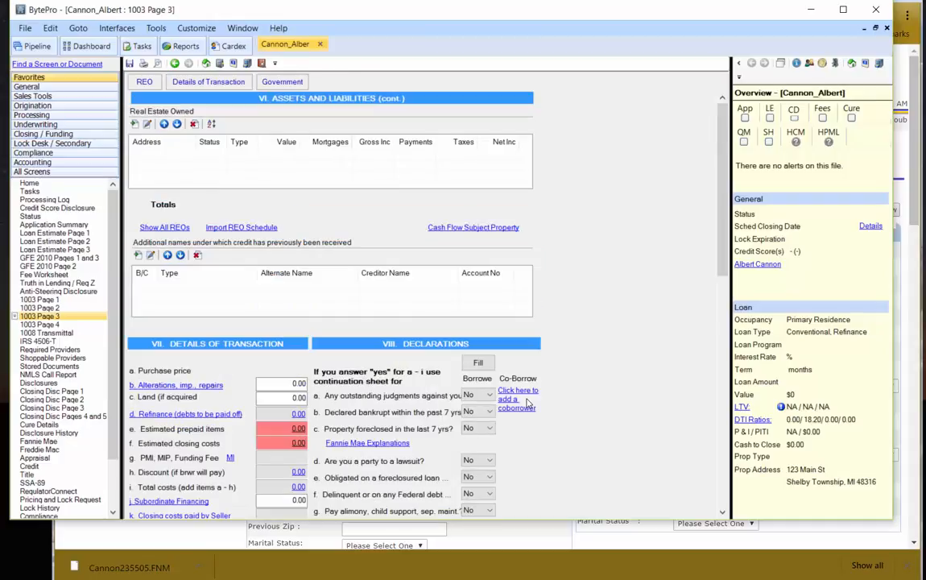
{"action": "left_click", "coordinate": [39, 299]}
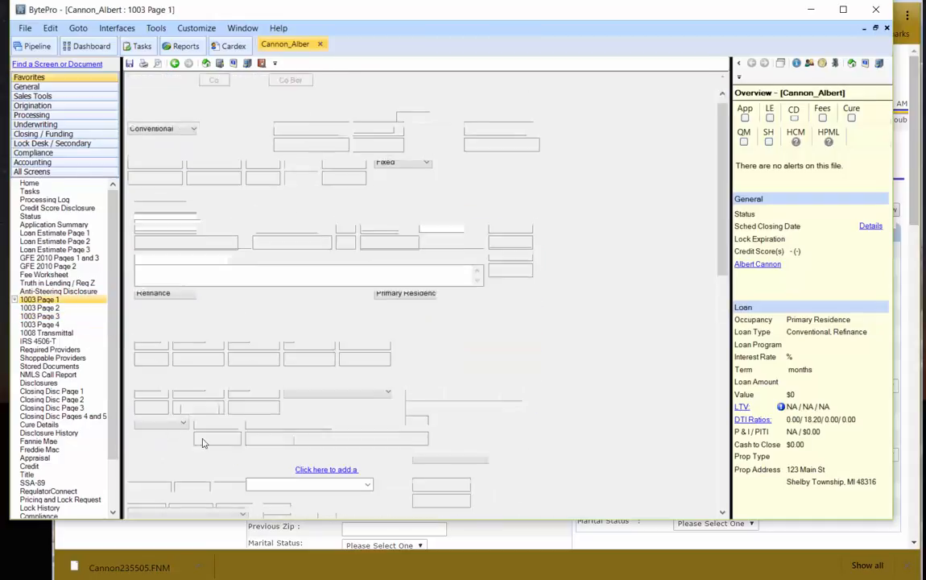